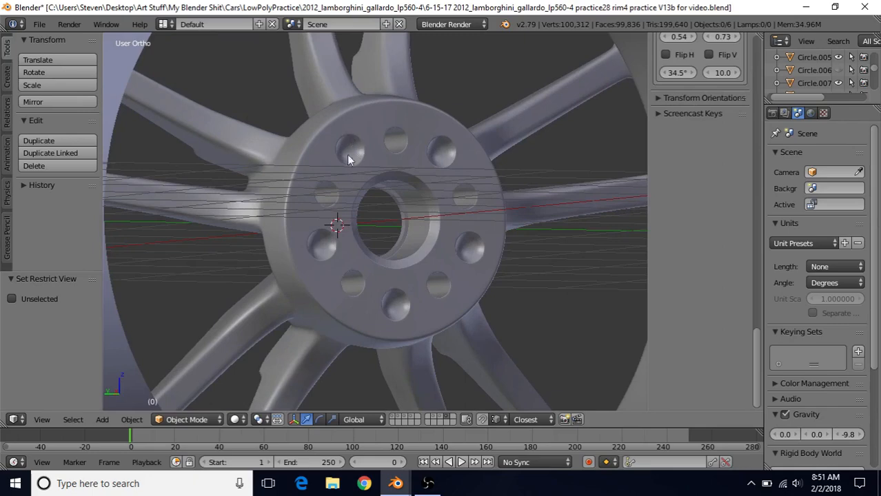
# Inspect the round dimples on the hub in the practice V13b file and switch back to the working wheel file.
pyautogui.moveTo(348, 160); pyautogui.dragTo(371, 172, button='middle')
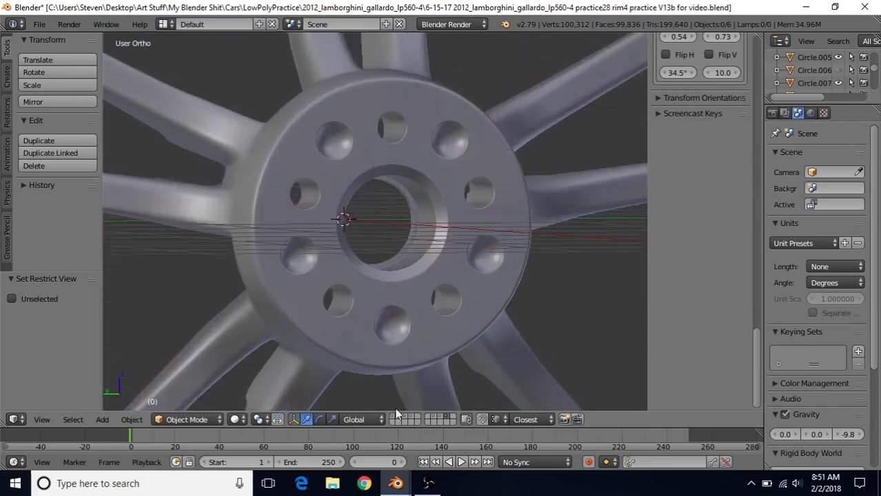
pyautogui.moveTo(396, 484)
pyautogui.click(461, 424)
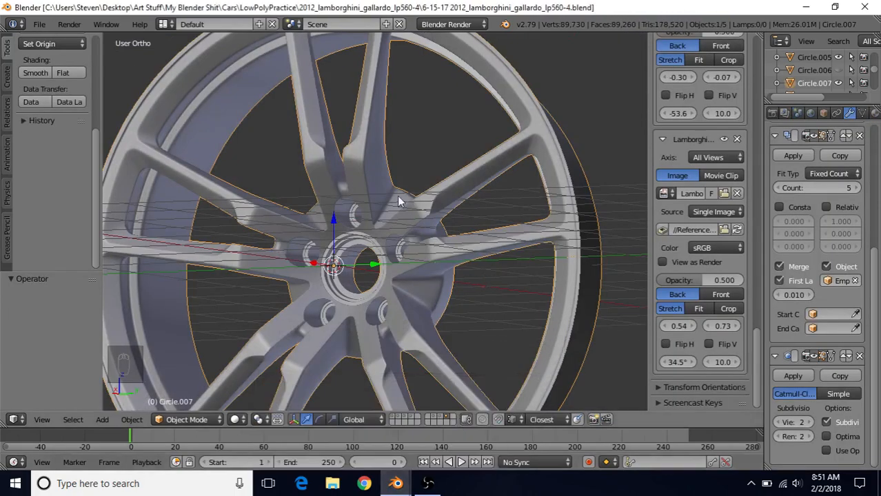
# Add a UV sphere with 16 segments at the centre of the wheel, viewed from the hub's rear side.
pyautogui.moveTo(468, 199); pyautogui.dragTo(339, 252, button='middle')
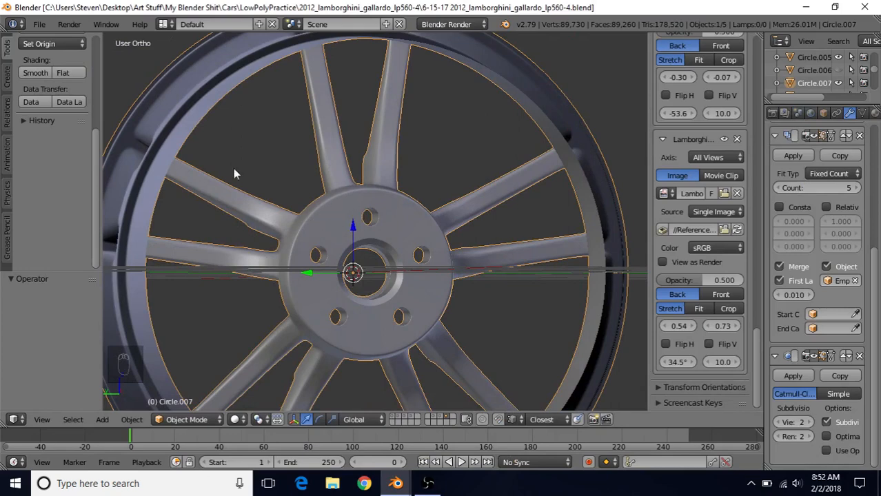
pyautogui.click(7, 76)
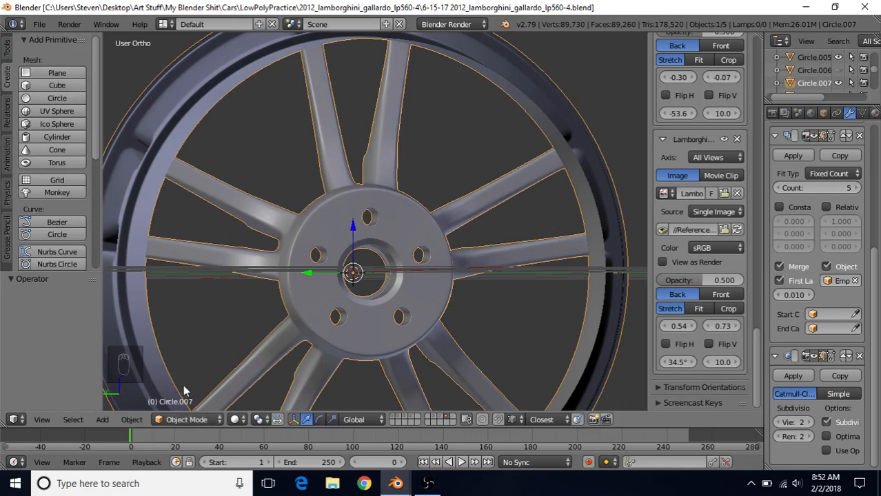
pyautogui.click(53, 110)
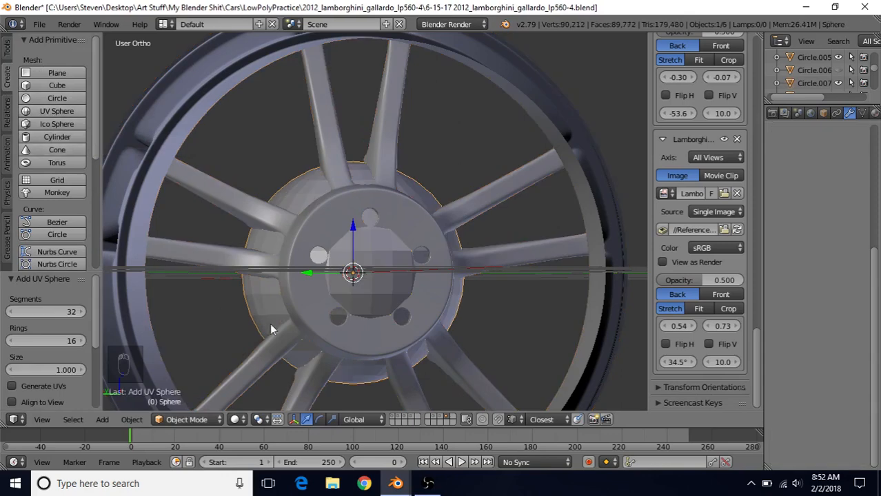
pyautogui.click(58, 311)
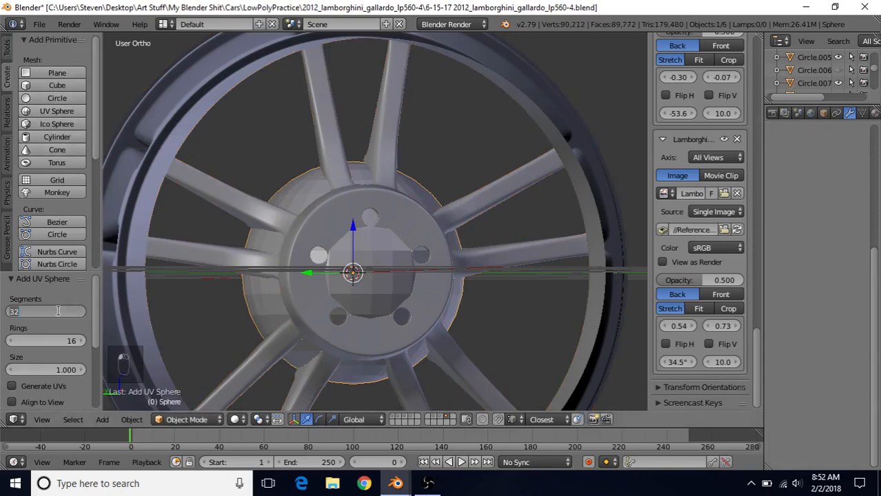
pyautogui.write('16')
pyautogui.press('Return')
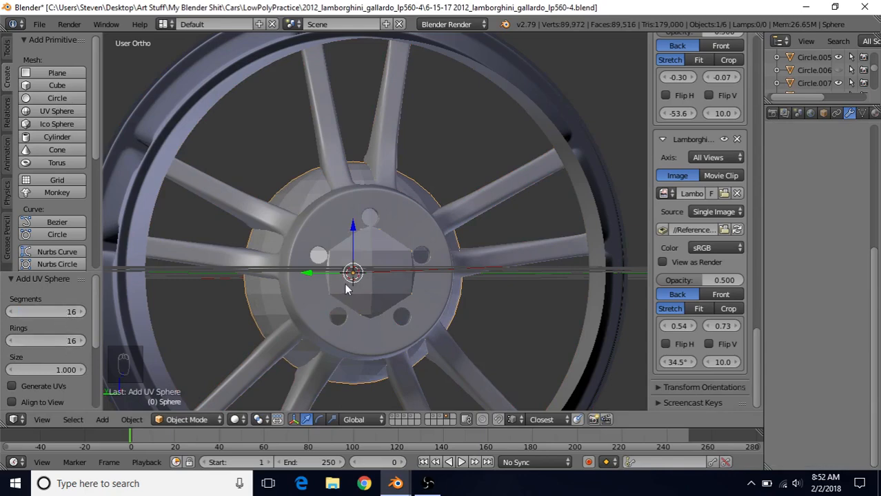
# Apply smooth shading to the new sphere.
pyautogui.scroll(-1, 345, 287)
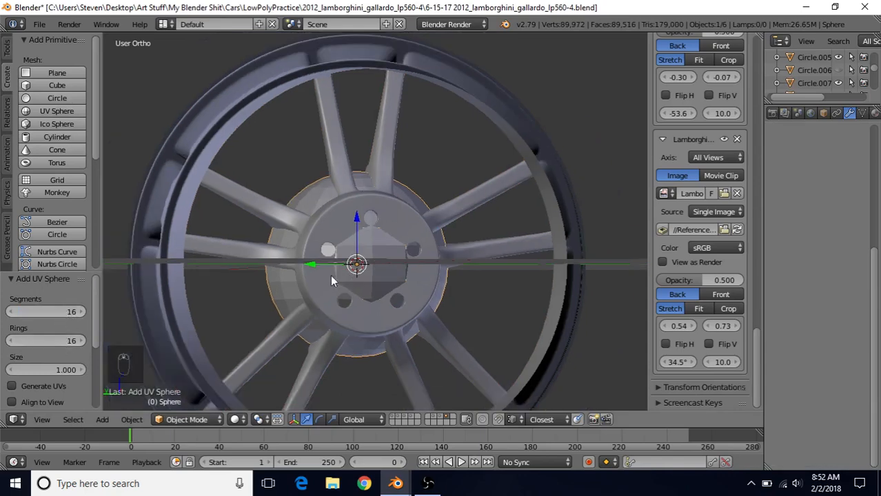
pyautogui.click(7, 50)
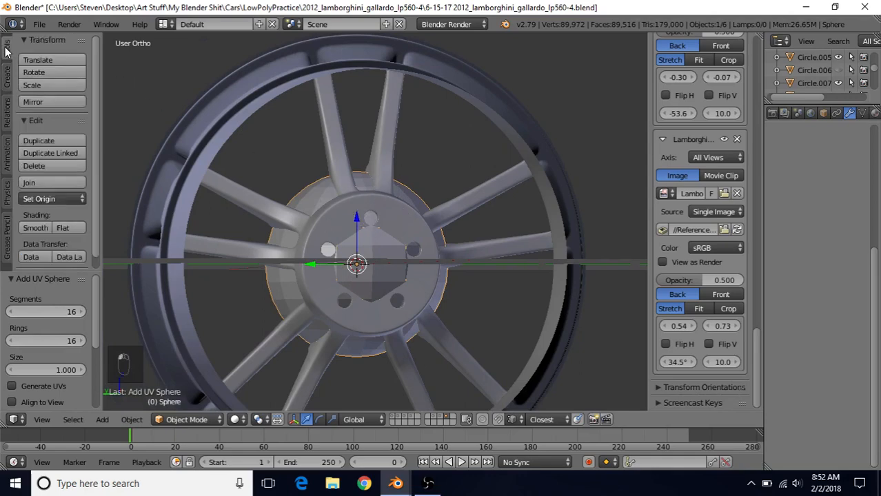
pyautogui.click(36, 228)
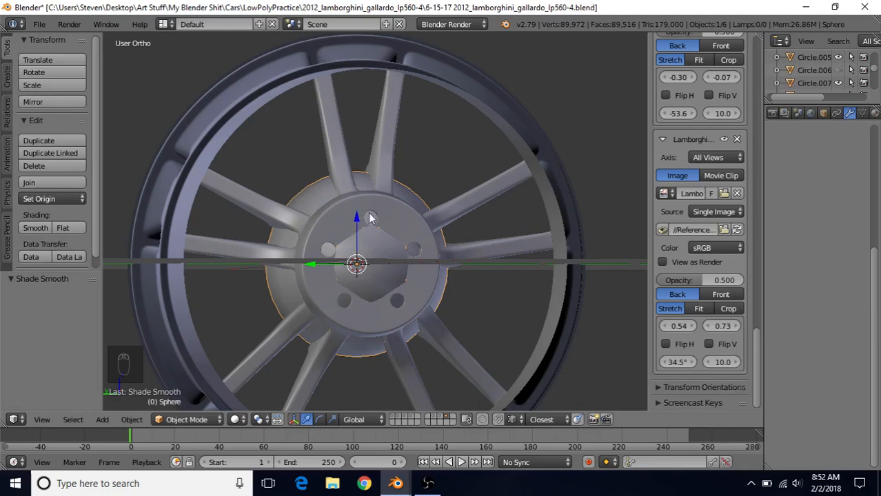
# In Edit Mode, scale the sphere mesh to about 0.285 and move it about -1.302 along X, out of the hub.
pyautogui.press('Tab')
pyautogui.press('s')
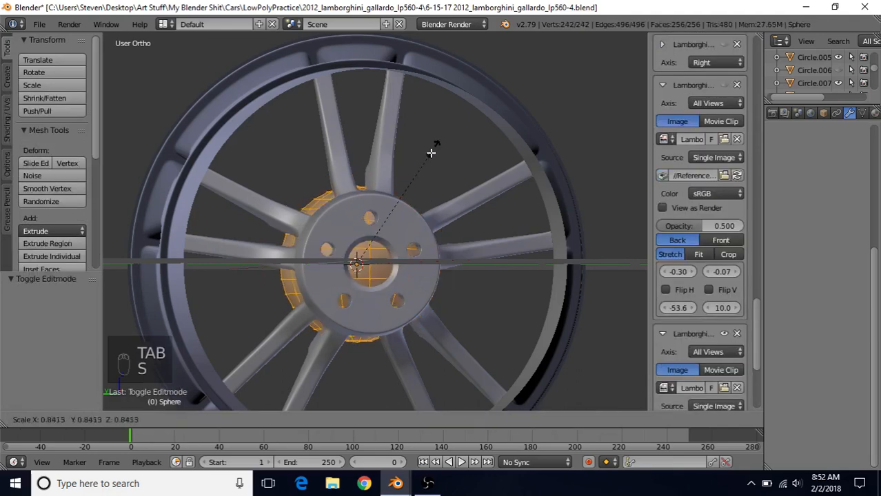
pyautogui.click(391, 230)
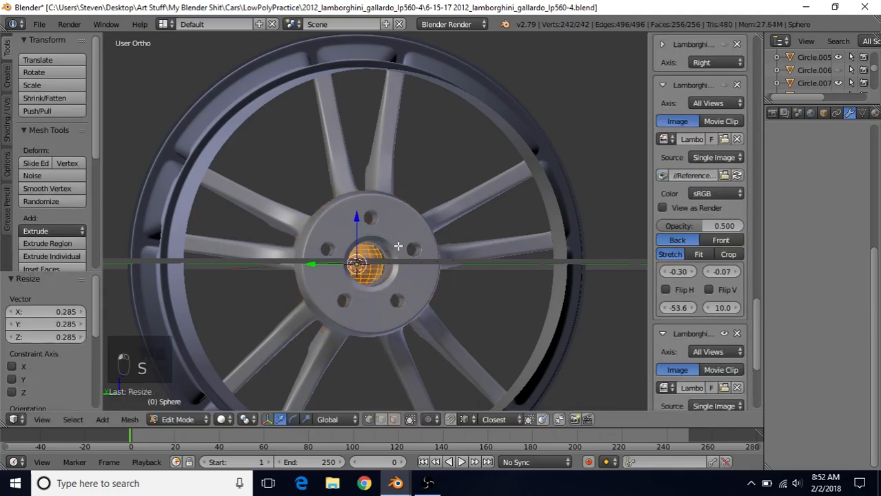
pyautogui.moveTo(399, 246); pyautogui.dragTo(497, 286, button='middle')
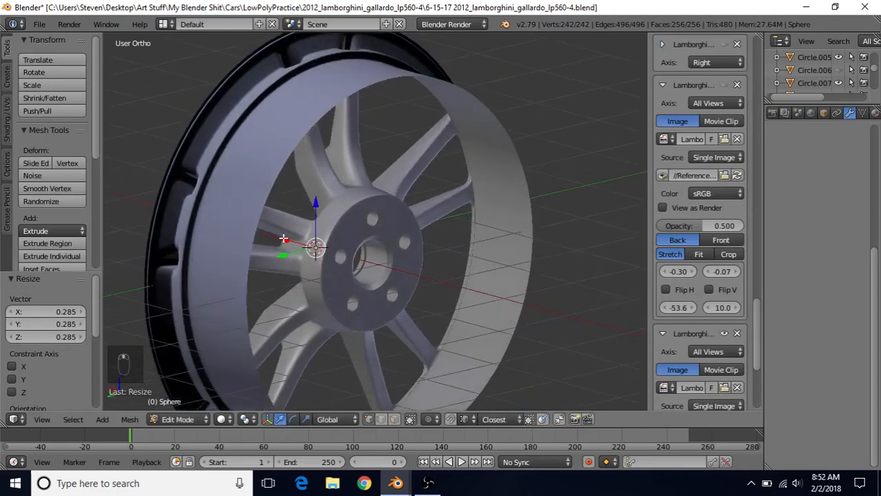
pyautogui.press('g')
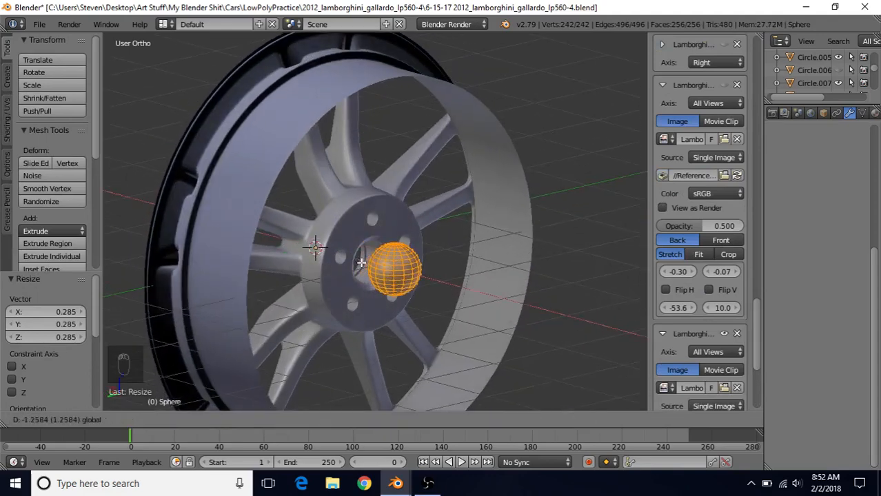
pyautogui.click(364, 257)
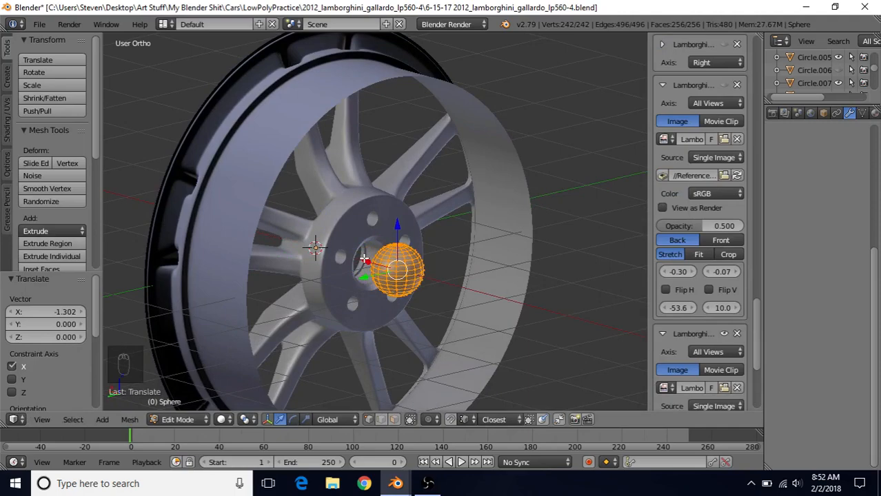
# From the left orthographic view, raise the sphere about 0.448 along Z and scale it by about 0.566.
pyautogui.press('ctrl+KP_3')
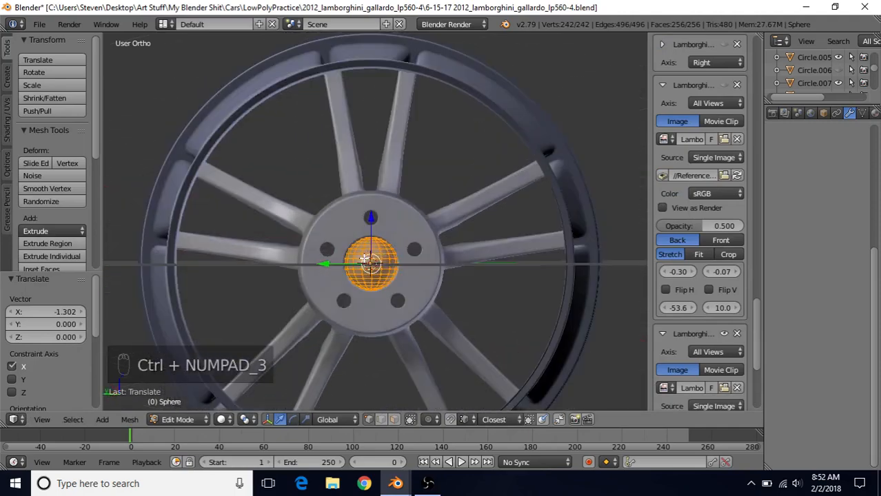
pyautogui.scroll(4, 360, 238)
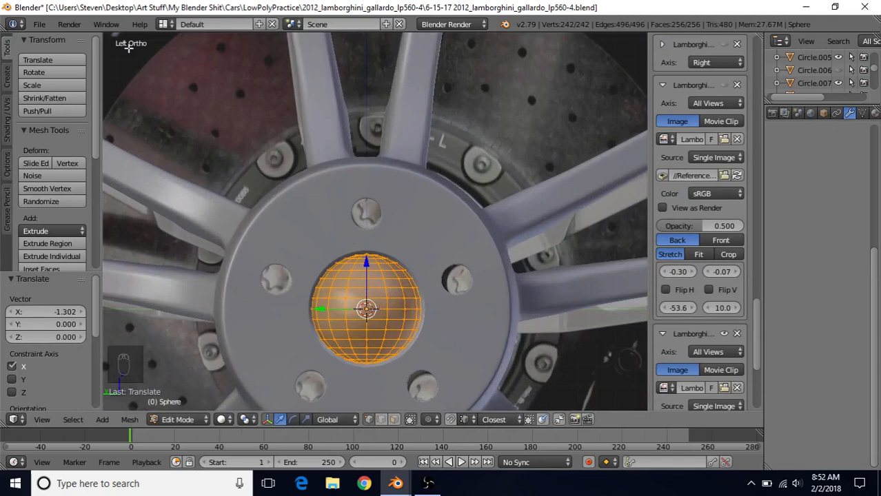
pyautogui.moveTo(364, 263); pyautogui.dragTo(368, 179)
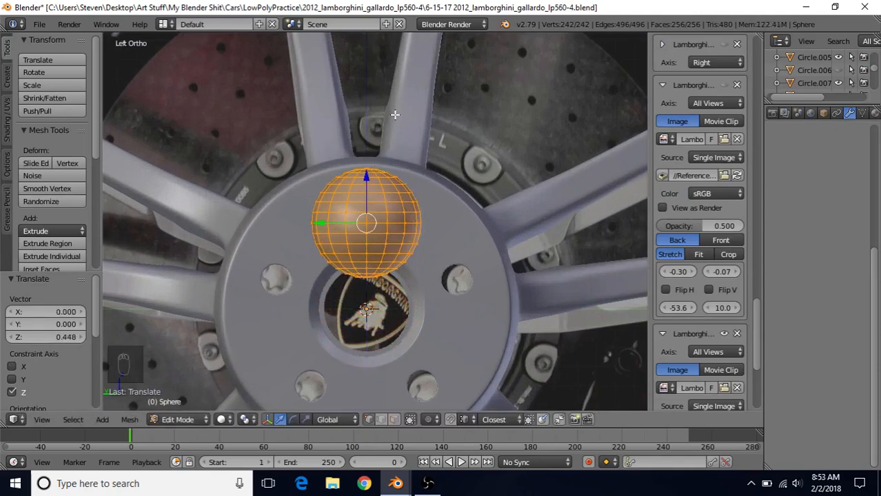
pyautogui.press('s')
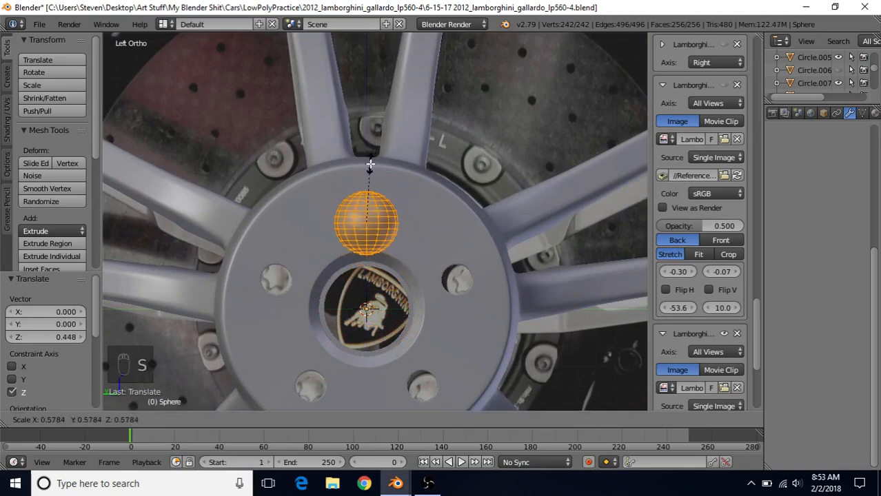
pyautogui.click(369, 167)
# Check the pivot point setting, scale the sphere by about 0.75 and raise it about 0.057 along Z.
pyautogui.click(253, 420)
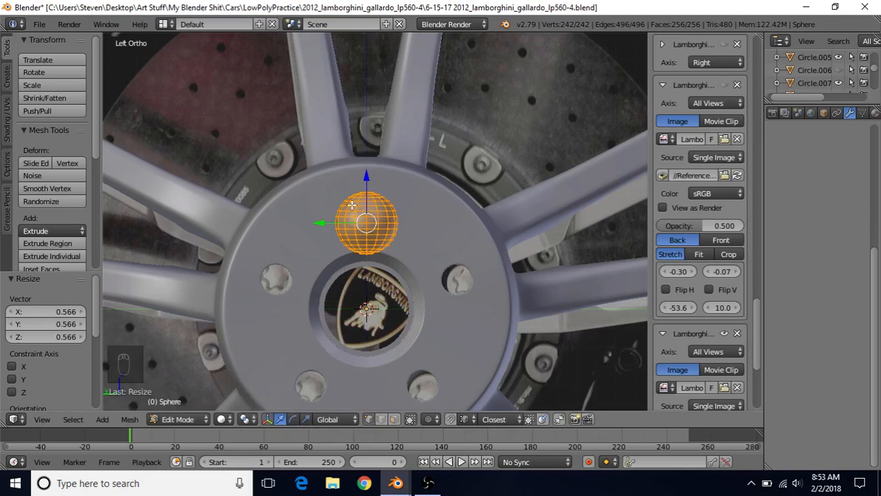
pyautogui.click(246, 419)
pyautogui.click(262, 362)
pyautogui.press('s')
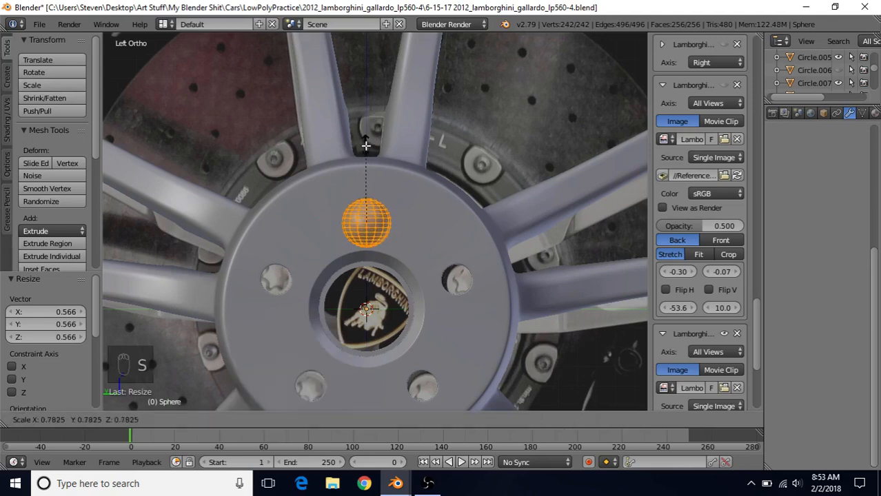
pyautogui.click(365, 148)
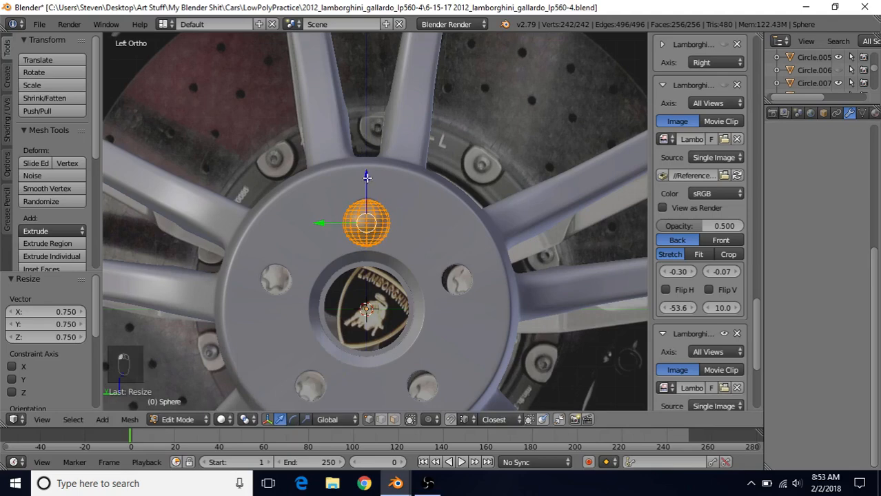
pyautogui.moveTo(364, 177); pyautogui.dragTo(365, 166)
pyautogui.scroll(1, 378, 220)
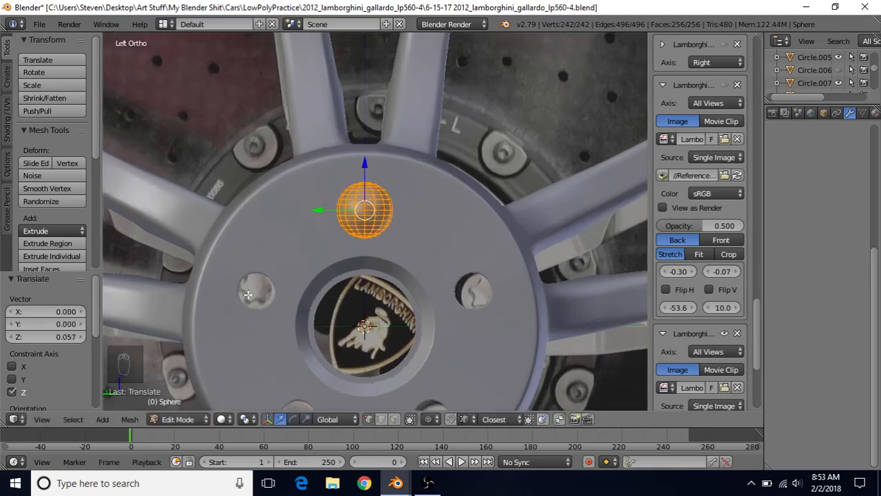
# Examine the dimples' size and placement on the hub in the practice V13b file, and return to the working file.
pyautogui.moveTo(396, 483)
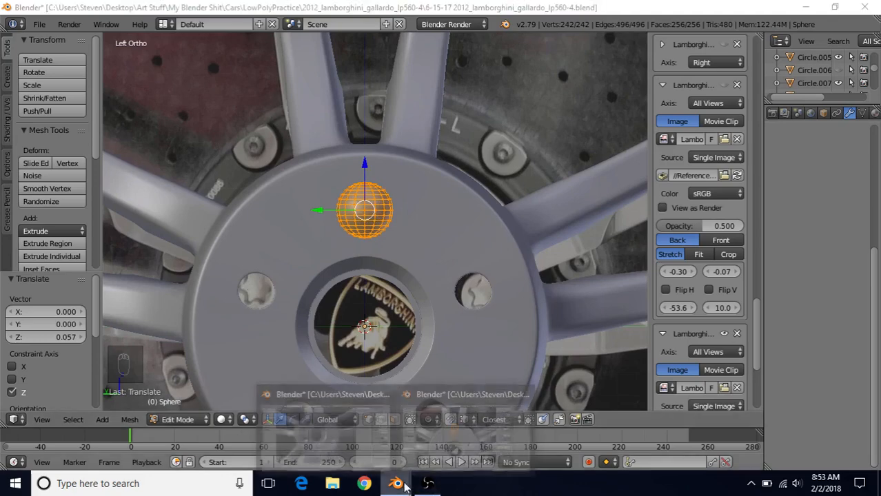
pyautogui.click(360, 431)
pyautogui.moveTo(380, 209); pyautogui.dragTo(344, 203, button='middle')
pyautogui.scroll(1, 344, 204)
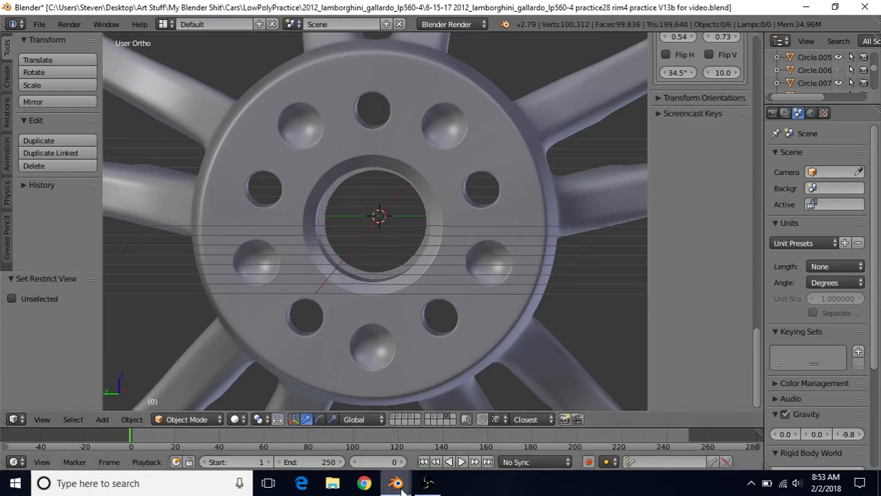
pyautogui.moveTo(395, 483)
pyautogui.click(438, 429)
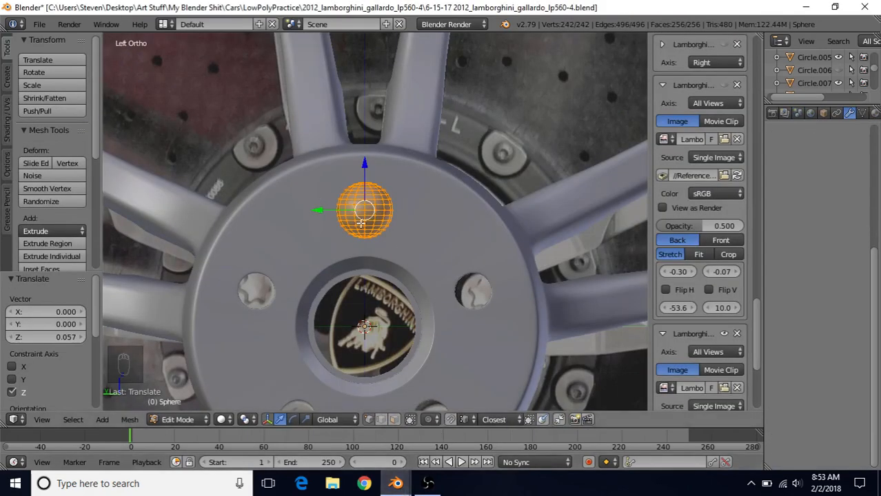
# Refine the sphere by scaling it about 1.134, raising it about 0.021 along Z, and scaling it by about 0.969.
pyautogui.scroll(1, 382, 186)
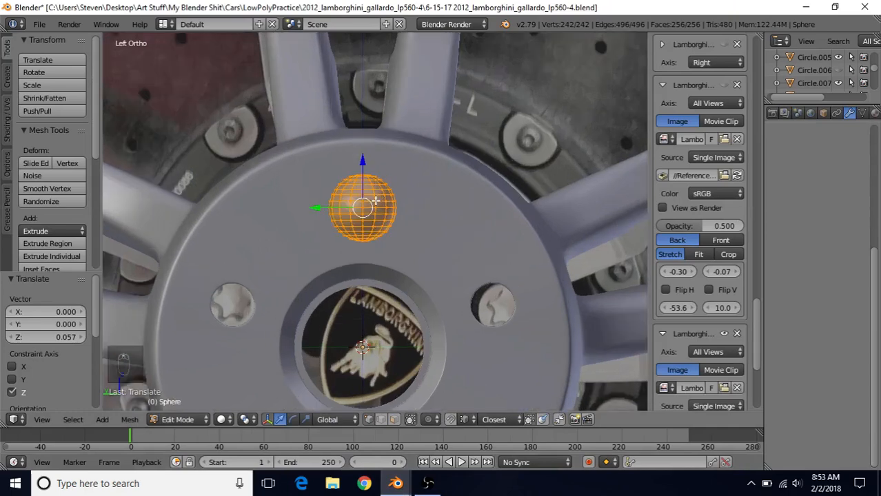
pyautogui.press('s')
pyautogui.click(447, 141)
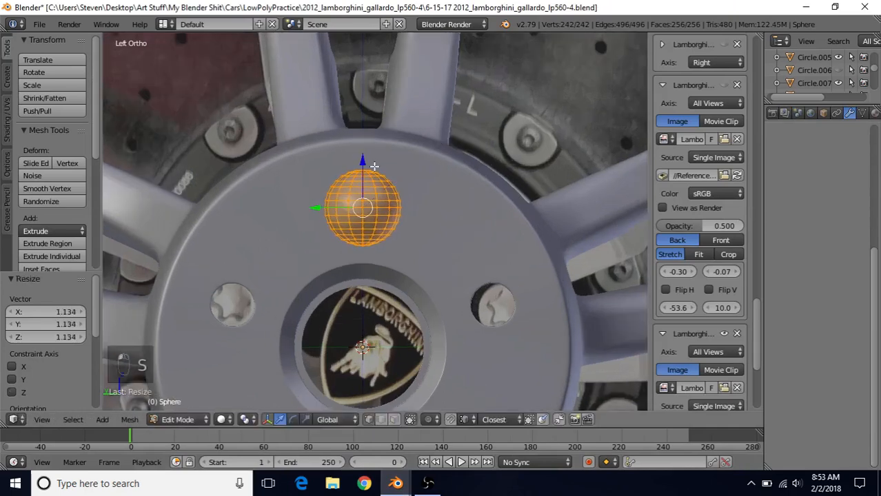
pyautogui.moveTo(365, 155); pyautogui.dragTo(365, 149)
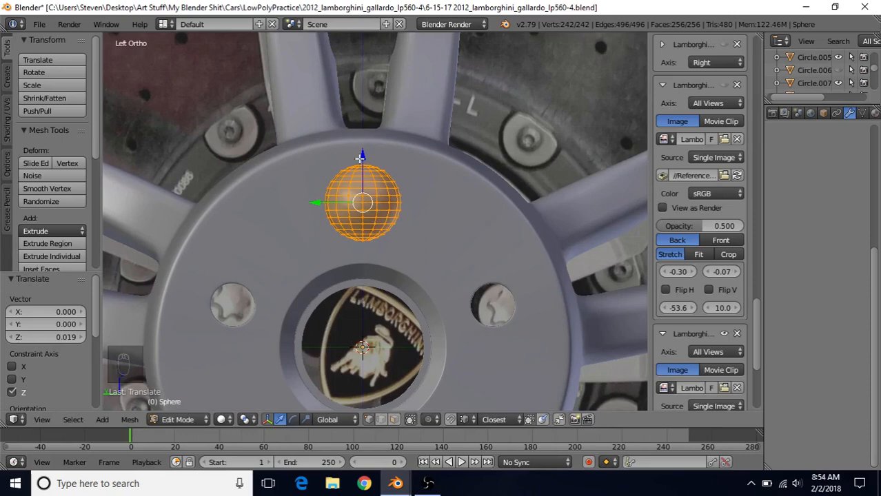
pyautogui.moveTo(361, 155); pyautogui.dragTo(361, 152)
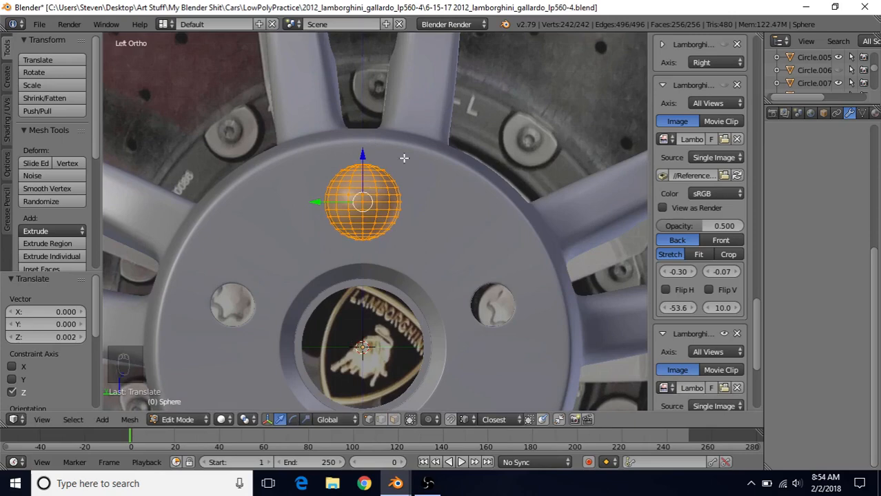
pyautogui.press('s')
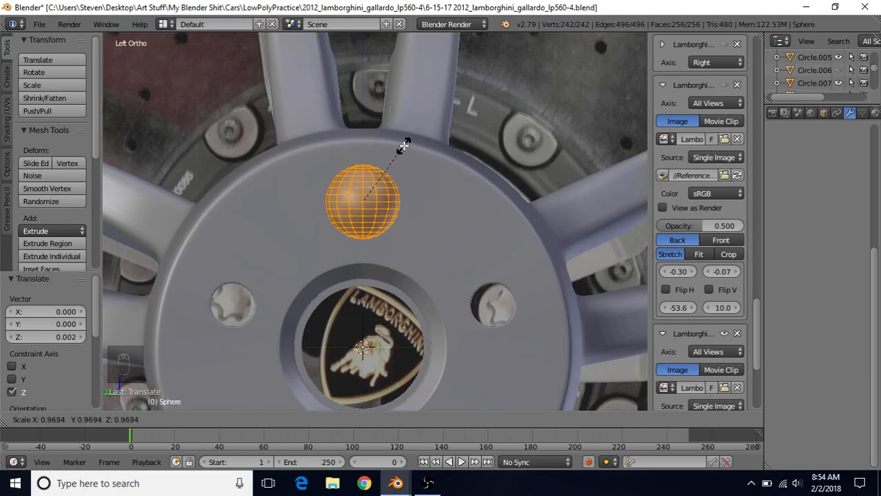
pyautogui.click(404, 146)
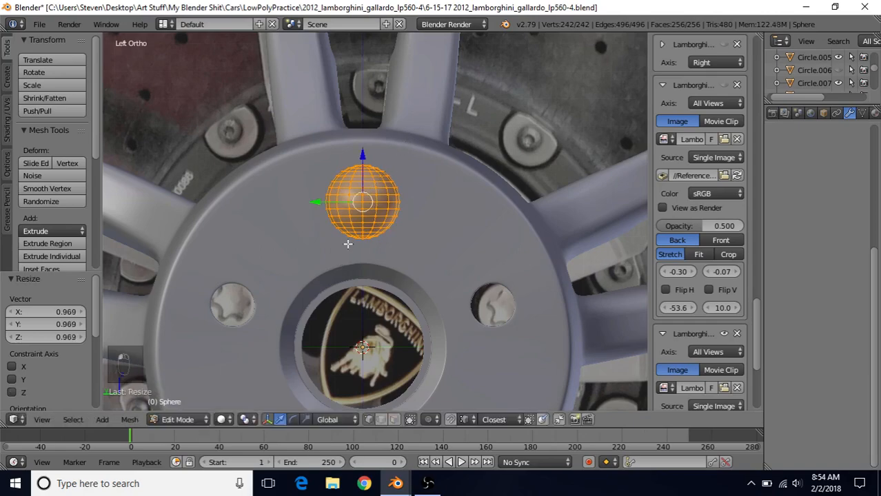
# Move the sphere about 0.322 along X toward the hub's rear face.
pyautogui.scroll(-2, 408, 285)
pyautogui.moveTo(409, 185); pyautogui.dragTo(503, 269, button='middle')
pyautogui.scroll(2, 329, 216)
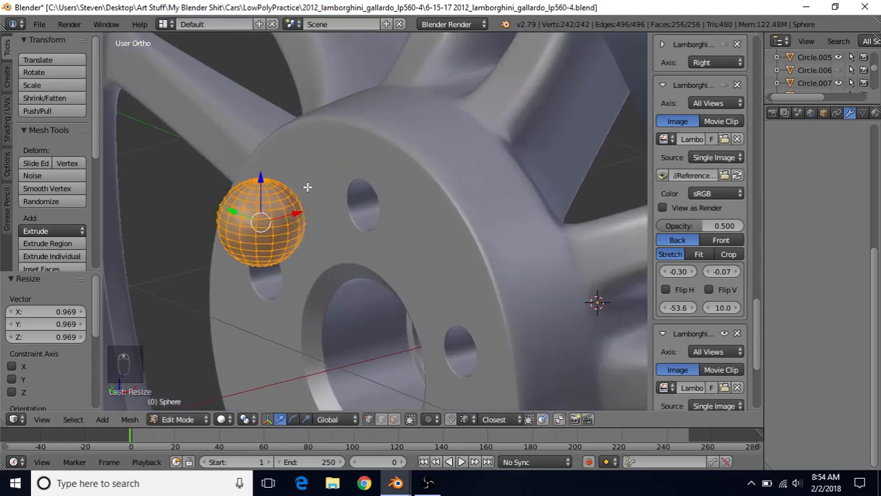
pyautogui.moveTo(305, 187); pyautogui.dragTo(299, 189, button='middle')
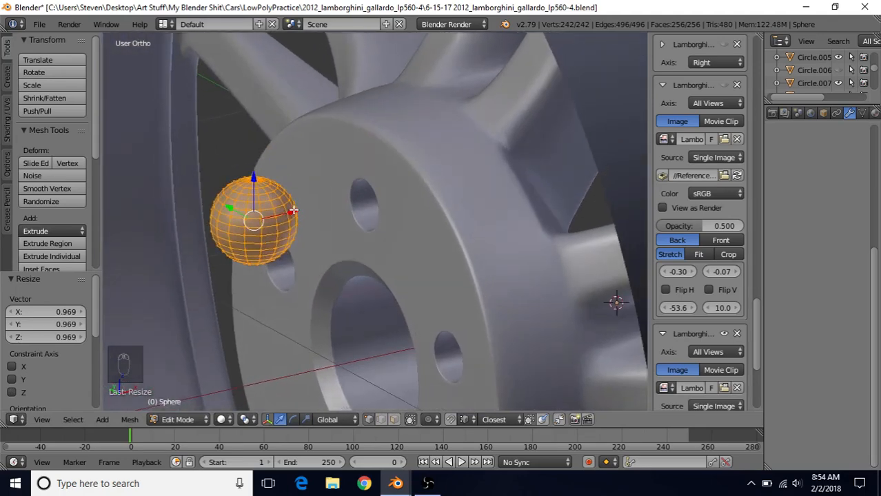
pyautogui.moveTo(293, 210); pyautogui.dragTo(387, 202)
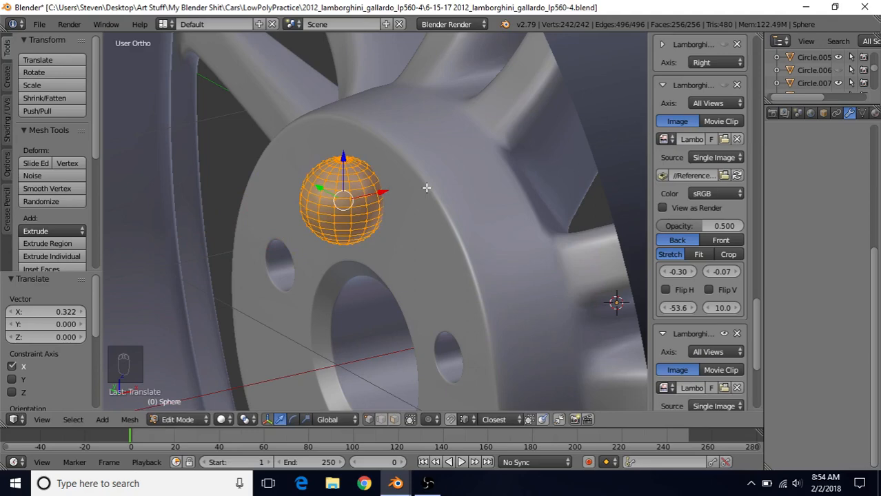
# Rotate the sphere -36° about the 3D Cursor in the left view, and set the pivot point back to Median Point.
pyautogui.press('ctrl+KP_3')
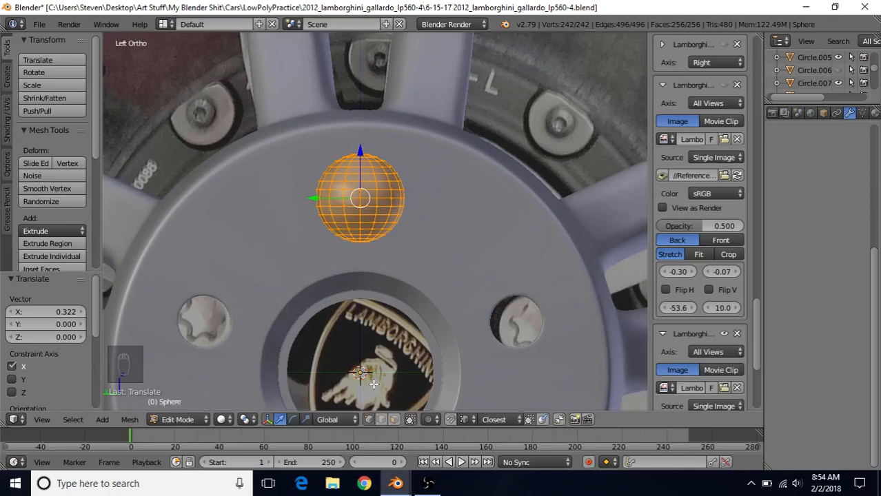
pyautogui.click(245, 419)
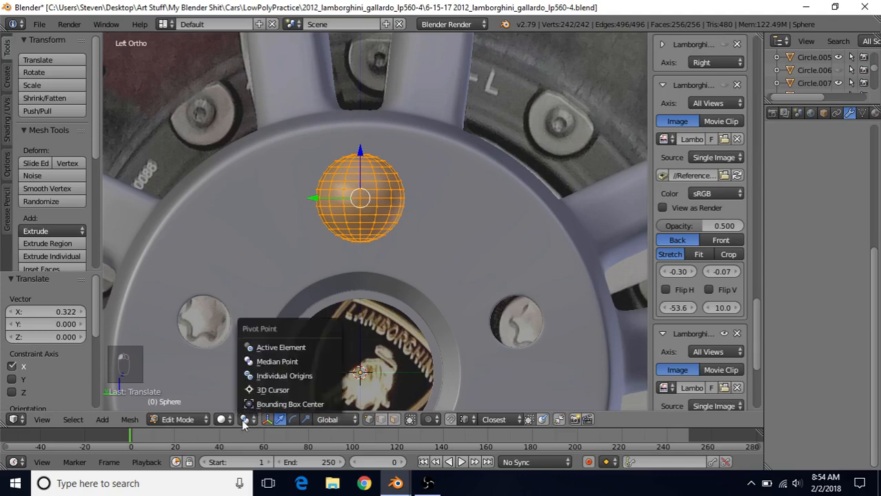
pyautogui.click(263, 391)
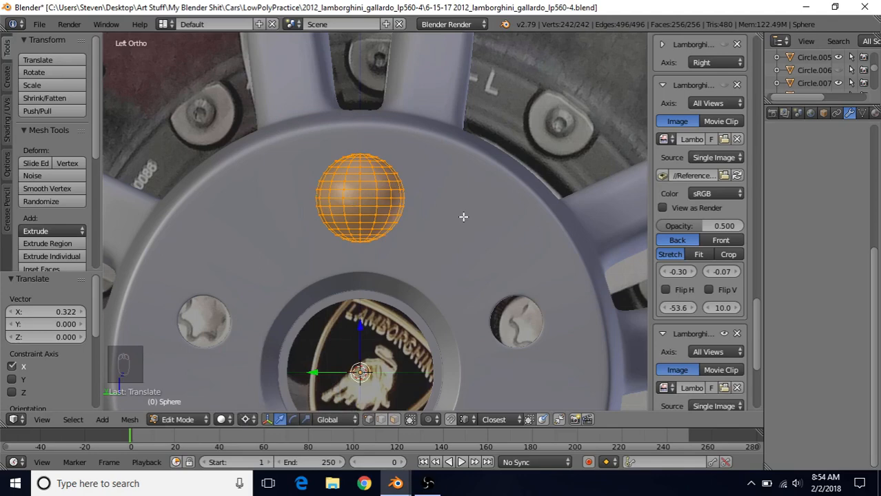
pyautogui.press('r')
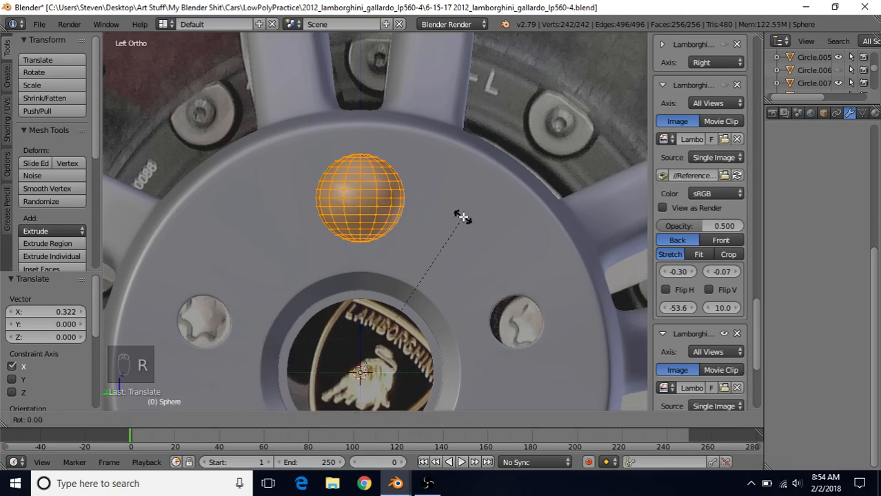
pyautogui.write('-36')
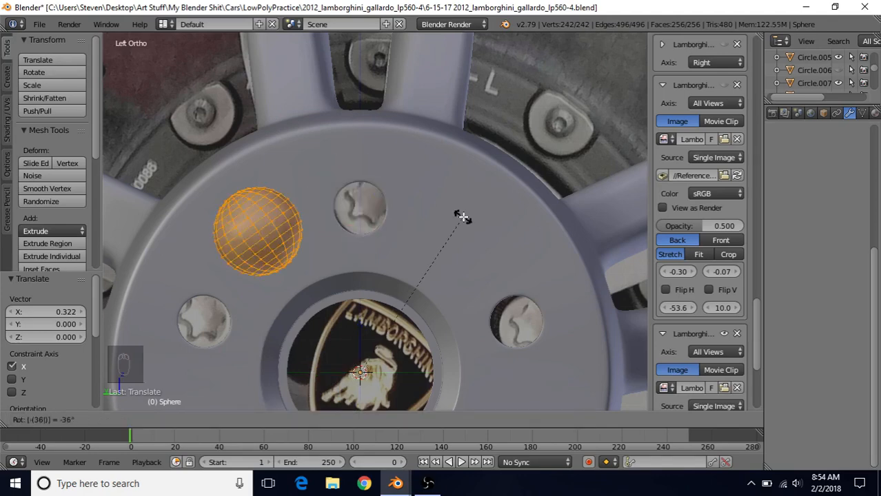
pyautogui.press('Return')
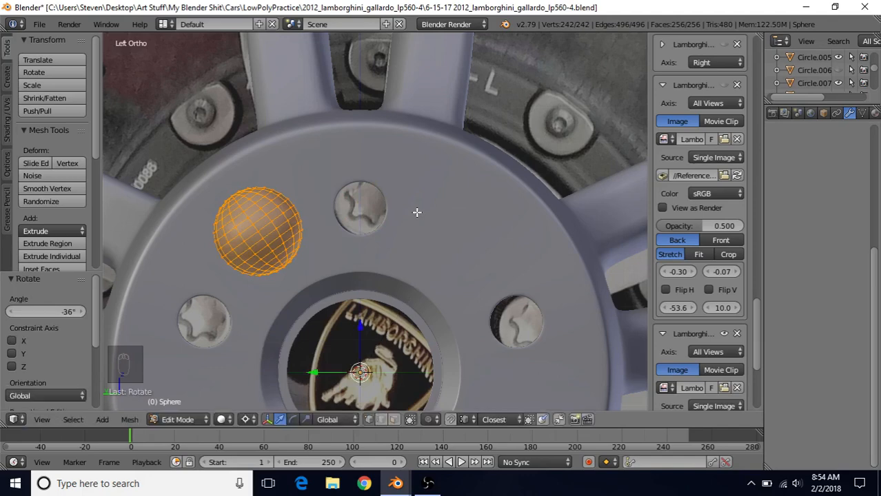
pyautogui.click(245, 419)
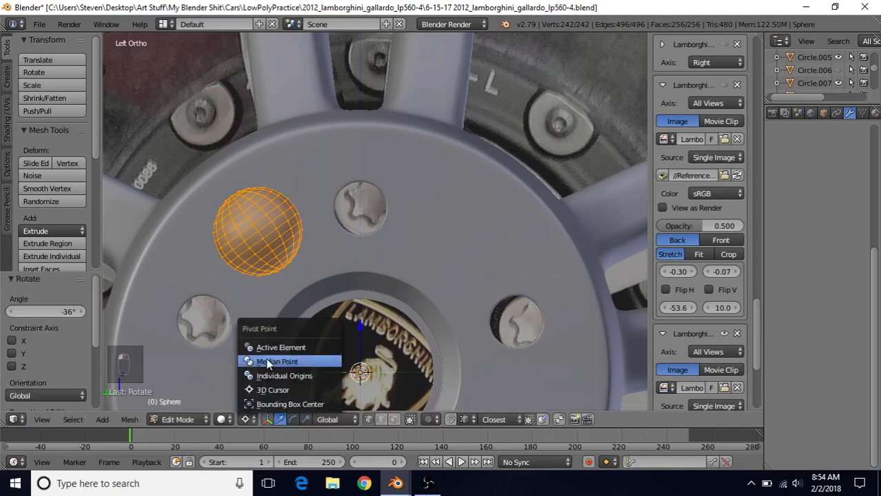
pyautogui.click(267, 364)
# Adjust the sphere's depth at the hub face, moving it about -0.092 and back about 0.099 along X.
pyautogui.moveTo(369, 332); pyautogui.dragTo(286, 270, button='middle')
pyautogui.scroll(3, 286, 265)
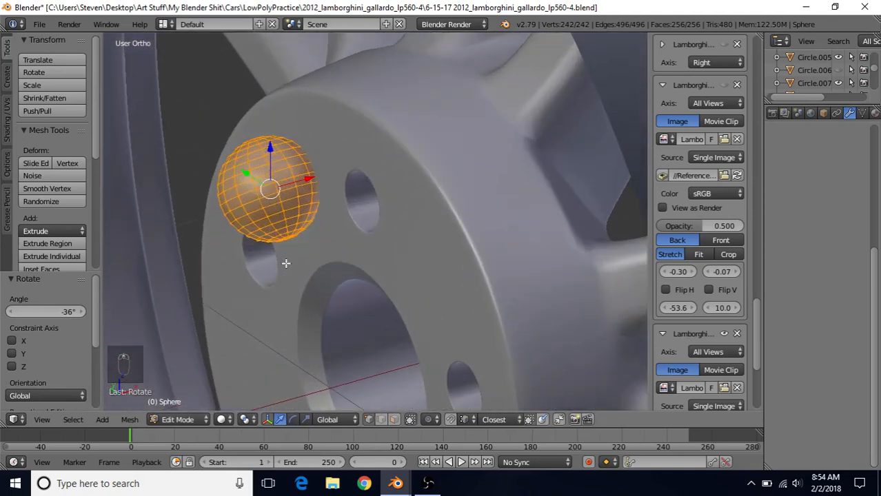
pyautogui.moveTo(310, 181); pyautogui.dragTo(285, 200)
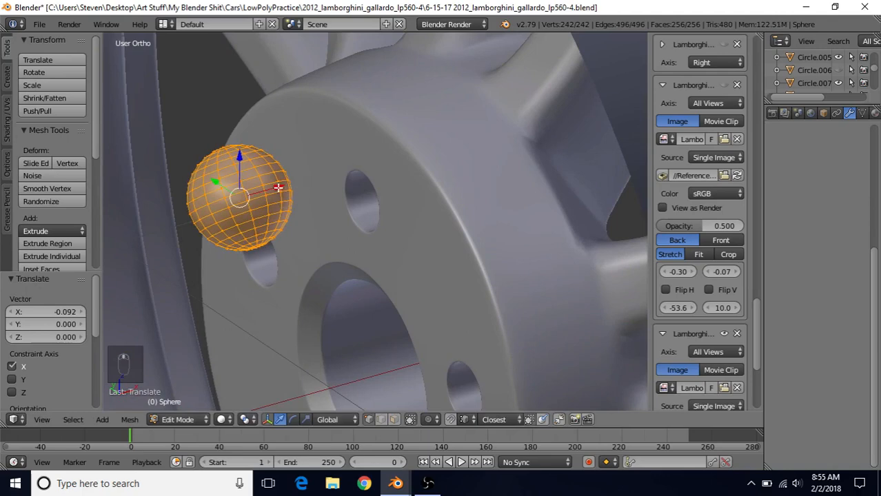
pyautogui.moveTo(278, 187); pyautogui.dragTo(276, 188)
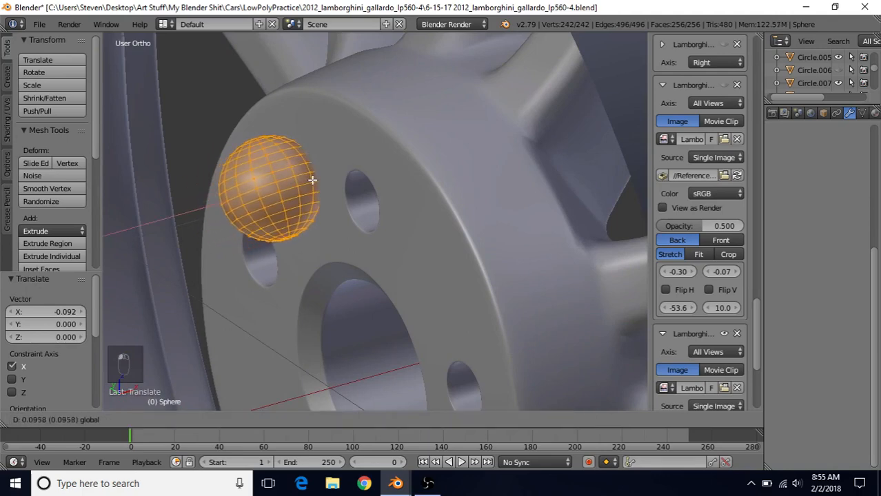
pyautogui.click(310, 182)
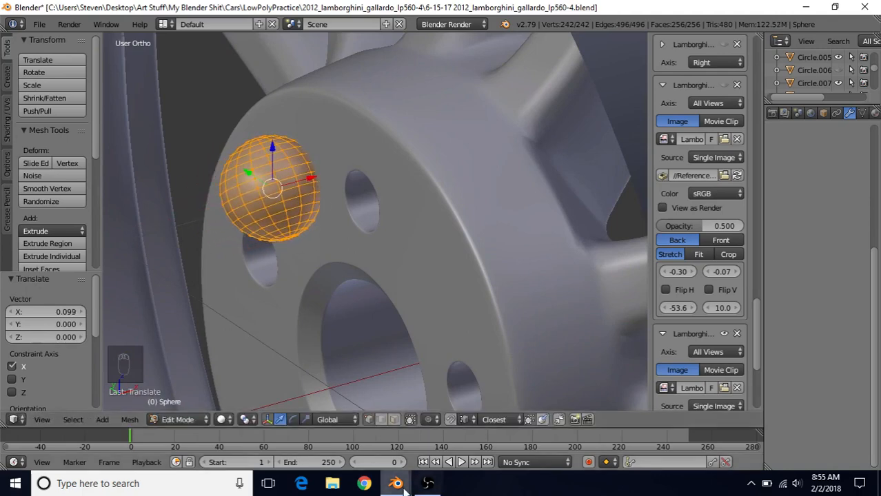
# Examine how deep the dimples sit in the hub face in the practice V13b file, and return to the working file.
pyautogui.moveTo(396, 483)
pyautogui.click(369, 433)
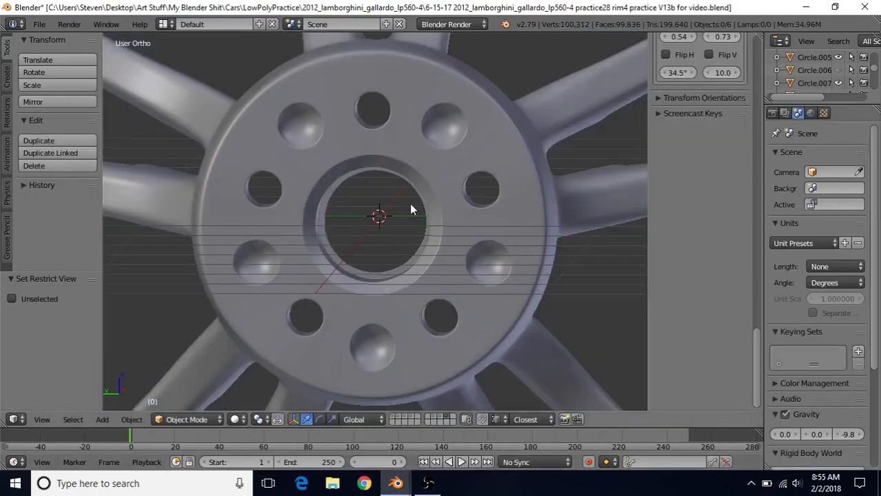
pyautogui.moveTo(409, 210); pyautogui.dragTo(434, 138, button='middle')
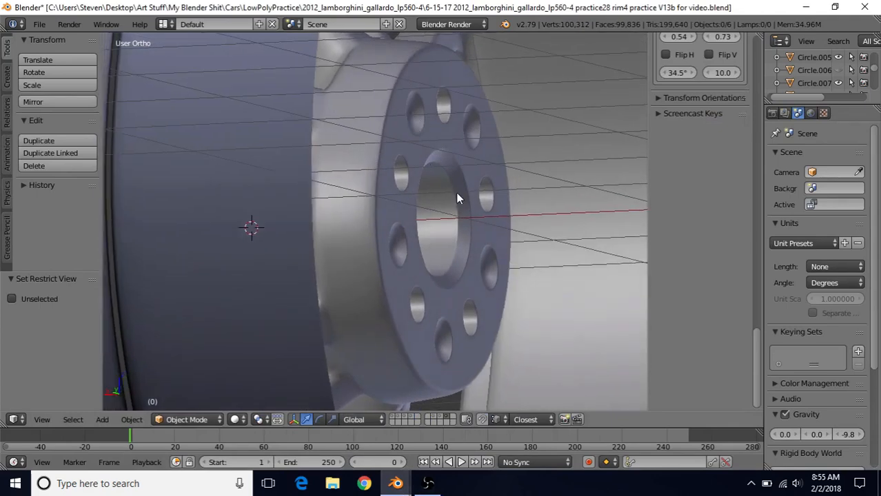
pyautogui.moveTo(458, 196); pyautogui.dragTo(336, 218, button='middle')
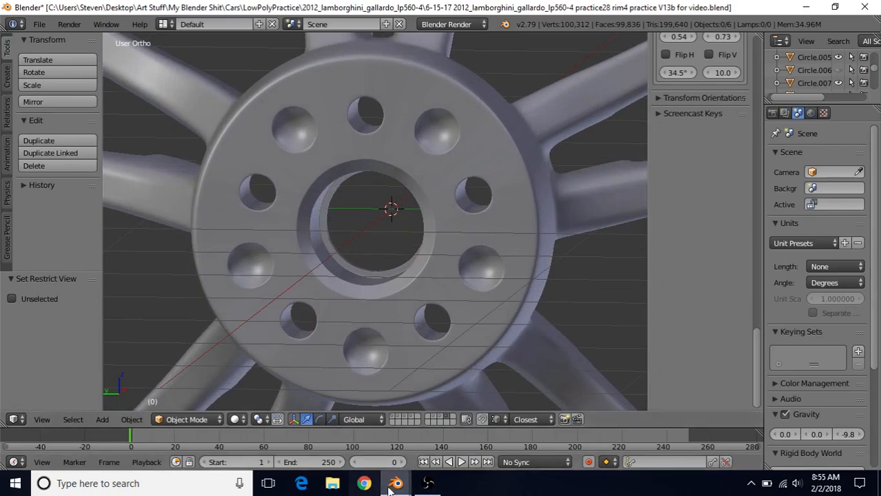
pyautogui.moveTo(396, 483)
pyautogui.click(442, 430)
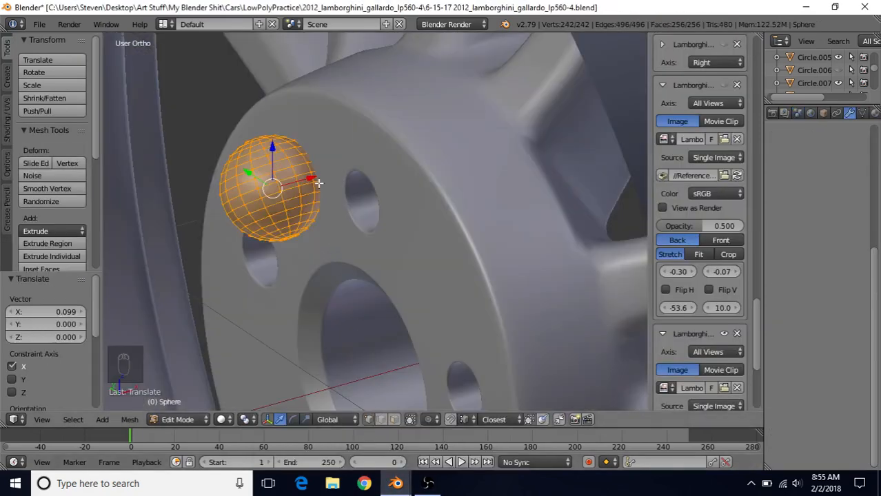
# Pull the sphere outward from the hub face along X by about -0.081 and a further -0.007.
pyautogui.moveTo(313, 176)
pyautogui.mouseDown()
pyautogui.moveTo(287, 189)
pyautogui.moveTo(321, 191)
pyautogui.moveTo(297, 189)
pyautogui.moveTo(302, 181)
pyautogui.mouseUp()
pyautogui.moveTo(291, 192); pyautogui.dragTo(300, 166, button='middle')
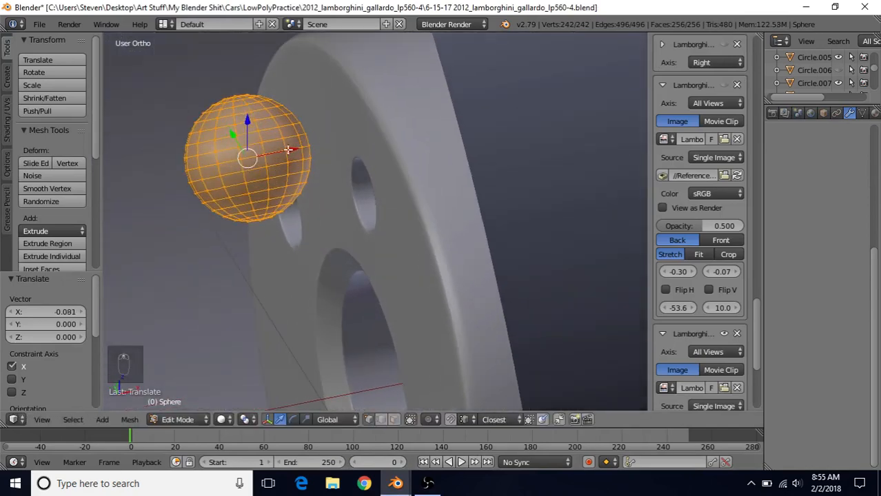
pyautogui.moveTo(286, 151); pyautogui.dragTo(287, 153)
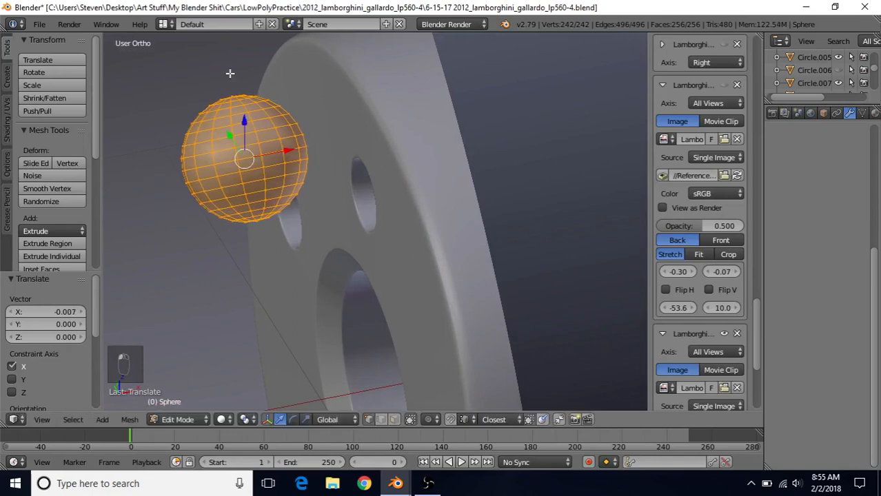
# Move the sphere about 0.083 along X so it partly sinks into the hub face, and nudge it slightly further.
pyautogui.moveTo(264, 142); pyautogui.dragTo(296, 191, button='middle')
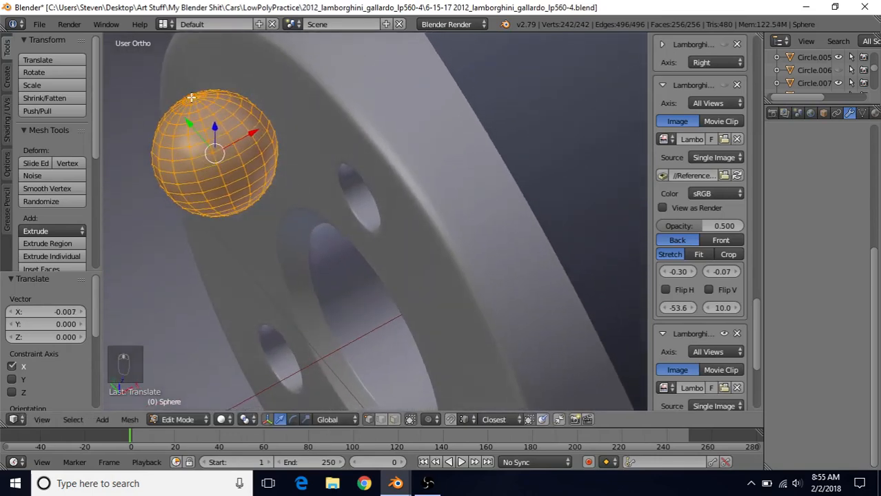
pyautogui.moveTo(262, 166); pyautogui.dragTo(277, 144, button='middle')
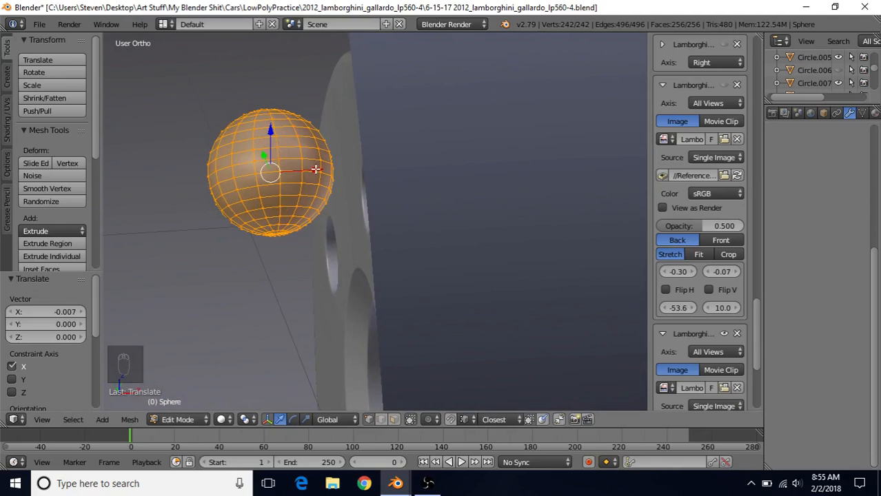
pyautogui.moveTo(314, 169); pyautogui.dragTo(355, 175)
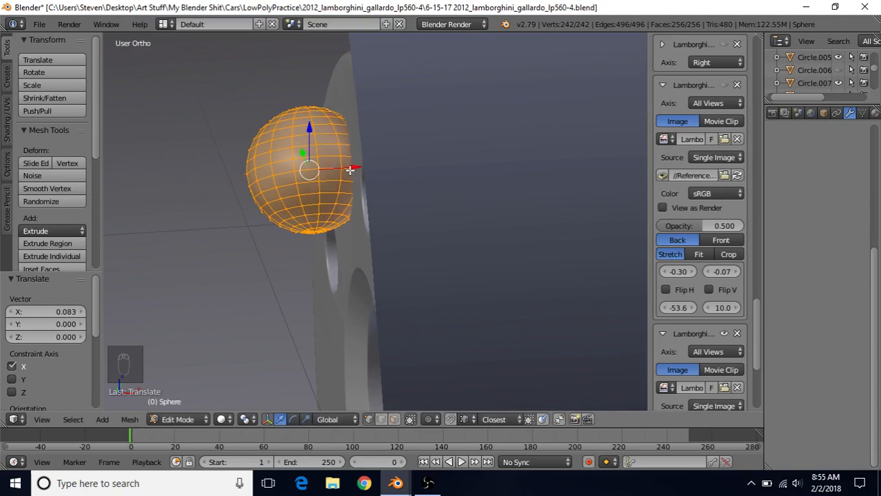
pyautogui.moveTo(350, 170)
pyautogui.mouseDown()
pyautogui.moveTo(338, 169)
pyautogui.moveTo(351, 168)
pyautogui.mouseUp()
pyautogui.scroll(-1, 328, 220)
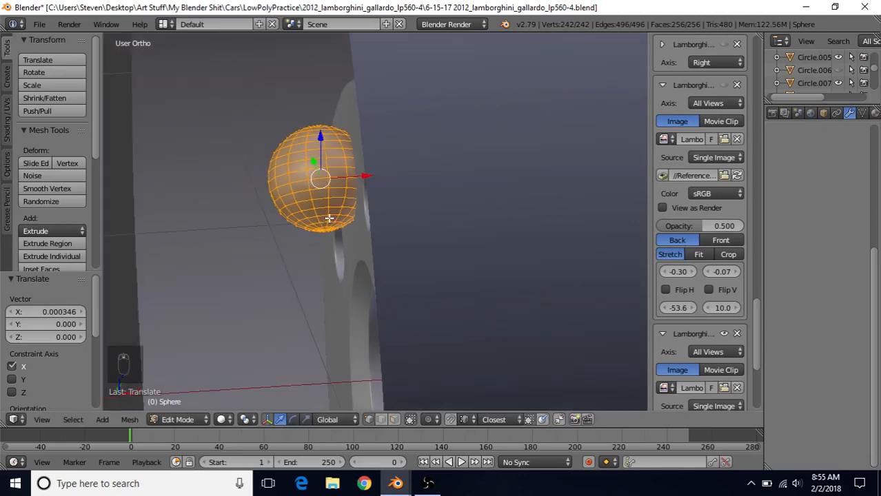
# Check the sphere's overlap with the hub in front wireframe view, fine-tune it slightly along X, and restore solid shading.
pyautogui.press('KP_1')
pyautogui.press('z')
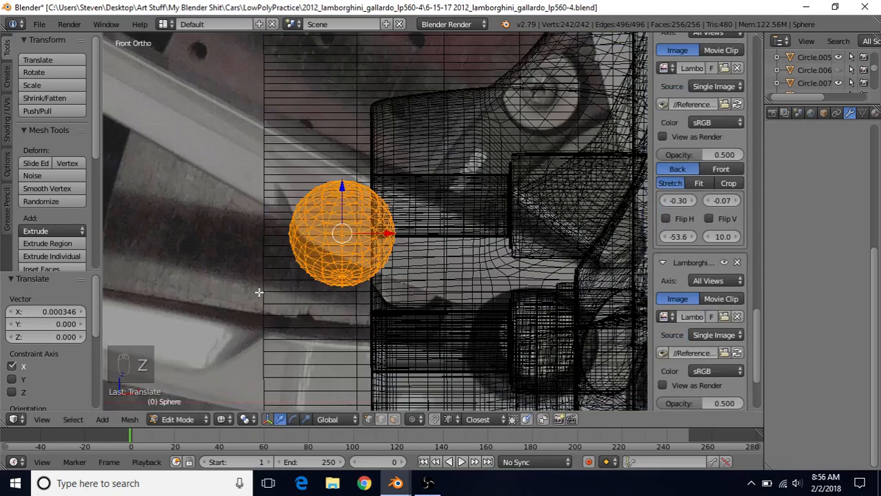
pyautogui.scroll(2, 258, 292)
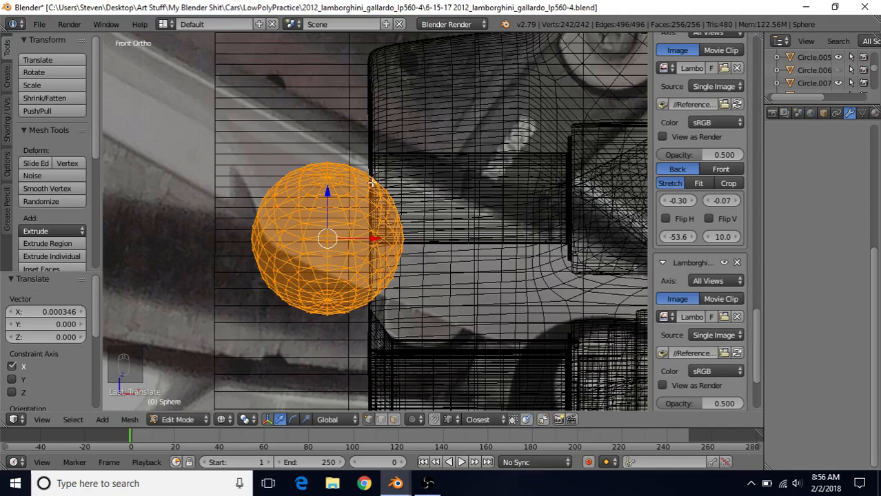
pyautogui.scroll(-3, 391, 221)
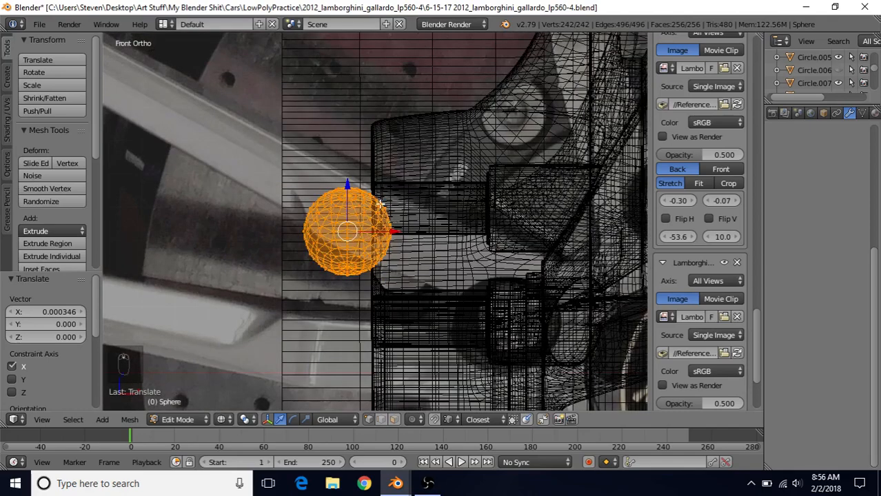
pyautogui.press('z')
pyautogui.press('z')
pyautogui.scroll(4, 386, 214)
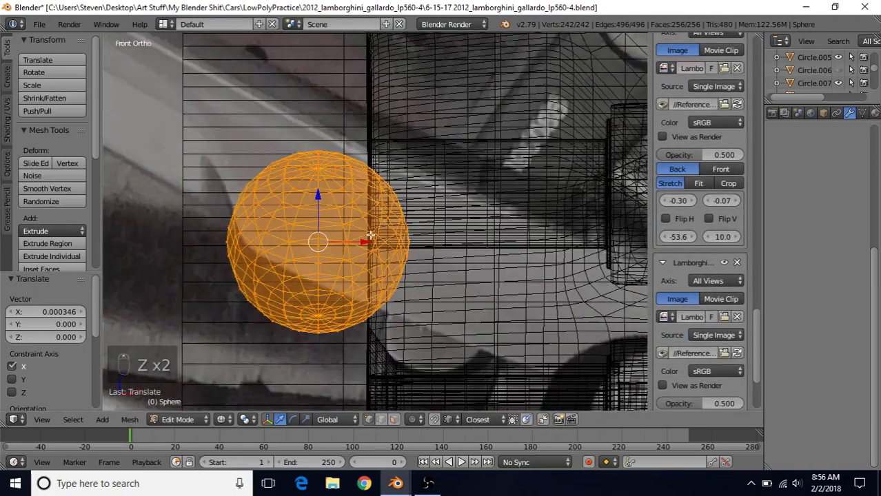
pyautogui.scroll(-3, 422, 232)
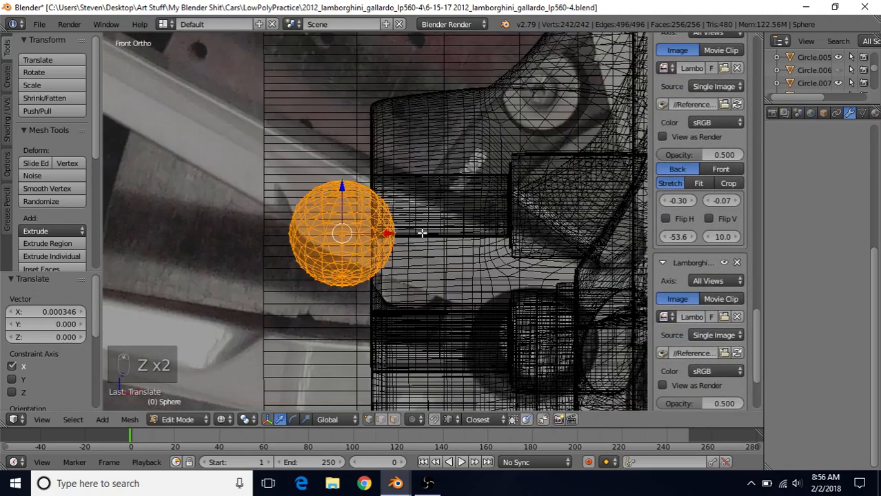
pyautogui.scroll(2, 403, 238)
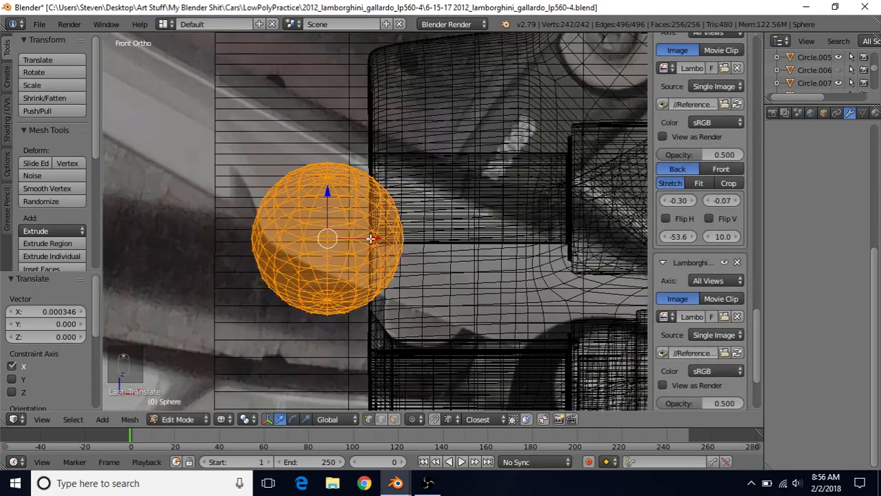
pyautogui.moveTo(371, 238); pyautogui.dragTo(373, 238)
pyautogui.press('z')
# Leave Edit Mode on the sphere, select the spoked wheel object and add a Boolean modifier to it.
pyautogui.scroll(-7, 405, 234)
pyautogui.moveTo(375, 201); pyautogui.dragTo(395, 246, button='middle')
pyautogui.moveTo(340, 194); pyautogui.dragTo(268, 336, button='middle')
pyautogui.press('Tab')
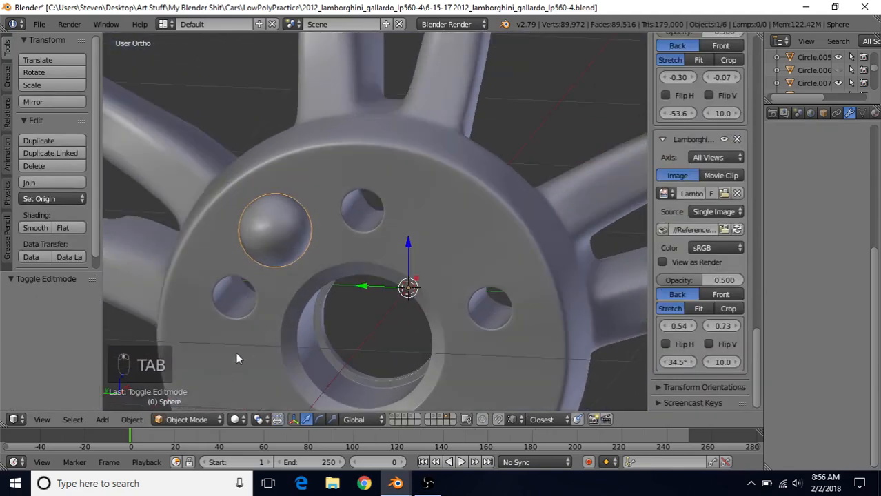
pyautogui.rightClick(406, 154)
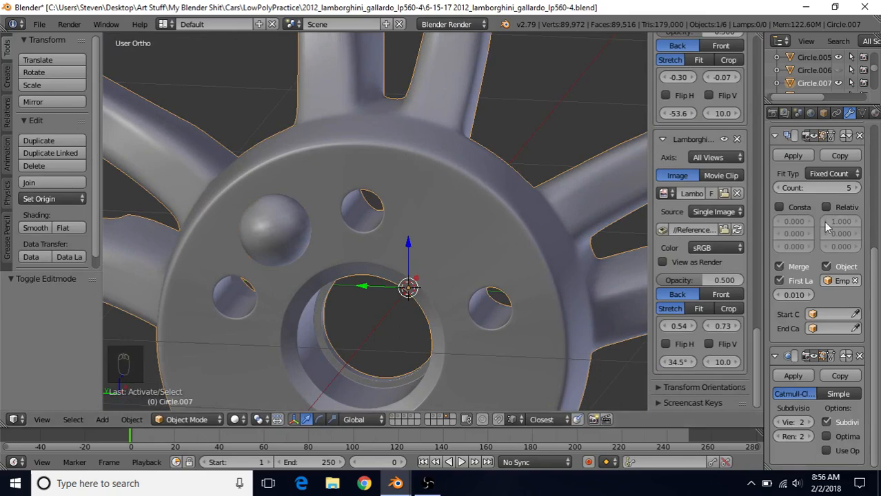
pyautogui.scroll(3, 827, 227)
pyautogui.scroll(5, 813, 179)
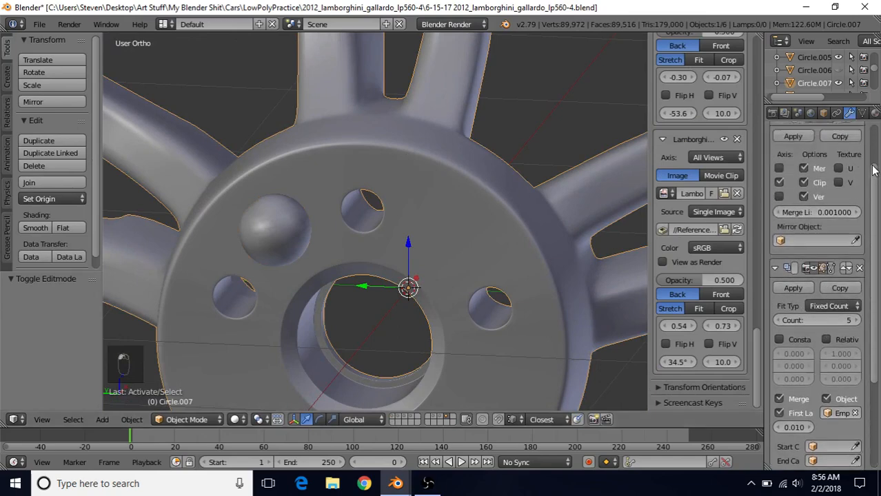
pyautogui.click(798, 157)
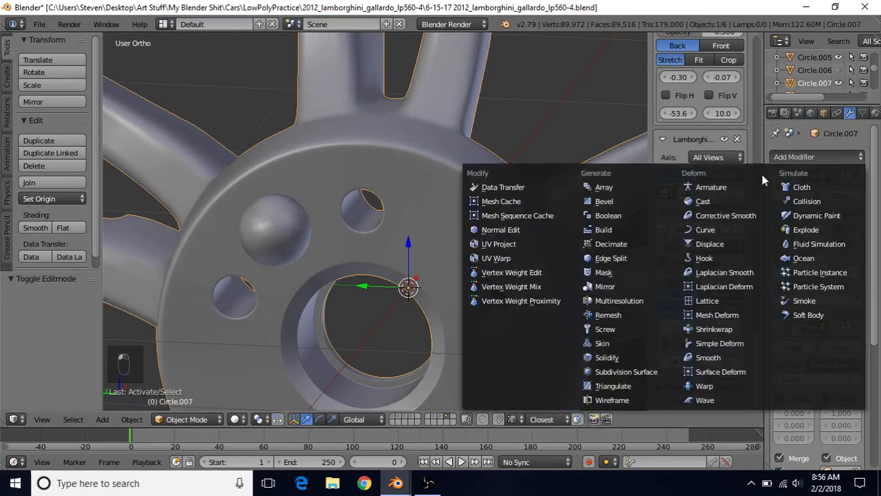
pyautogui.click(621, 215)
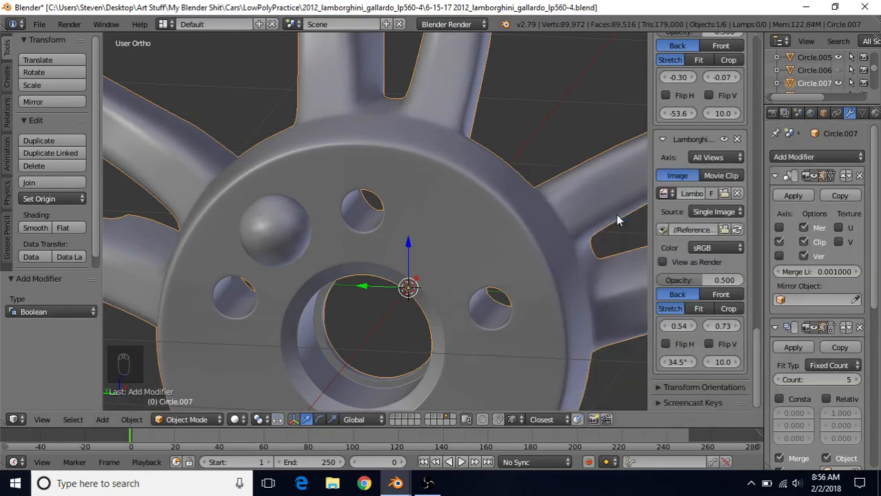
# Set the wheel's Boolean modifier to Union with the UV sphere as its object, and apply the modifier.
pyautogui.scroll(-10, 867, 347)
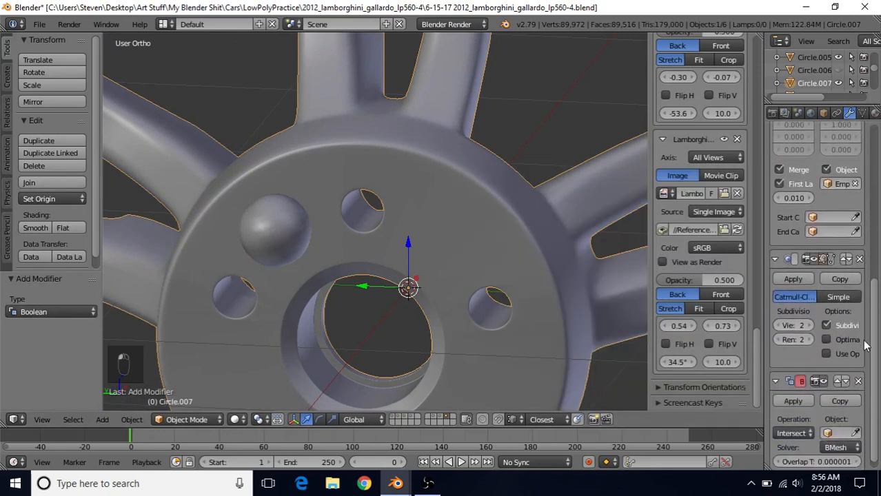
pyautogui.scroll(-1, 867, 346)
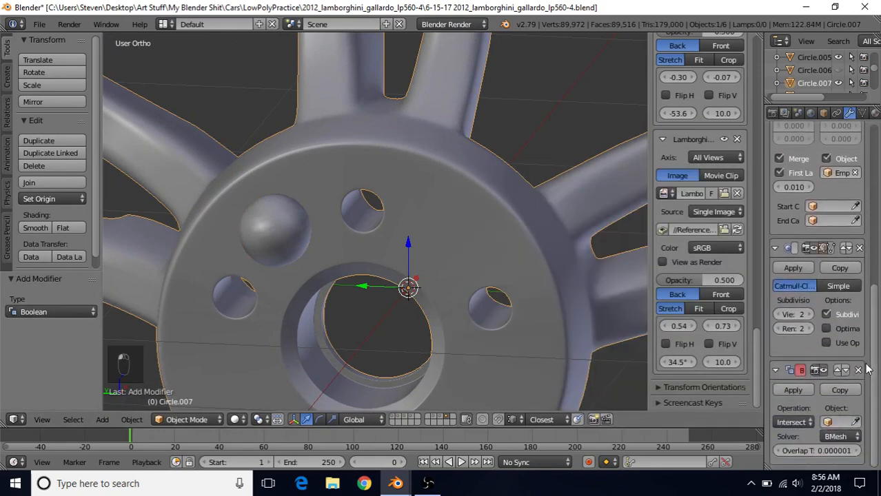
pyautogui.click(855, 421)
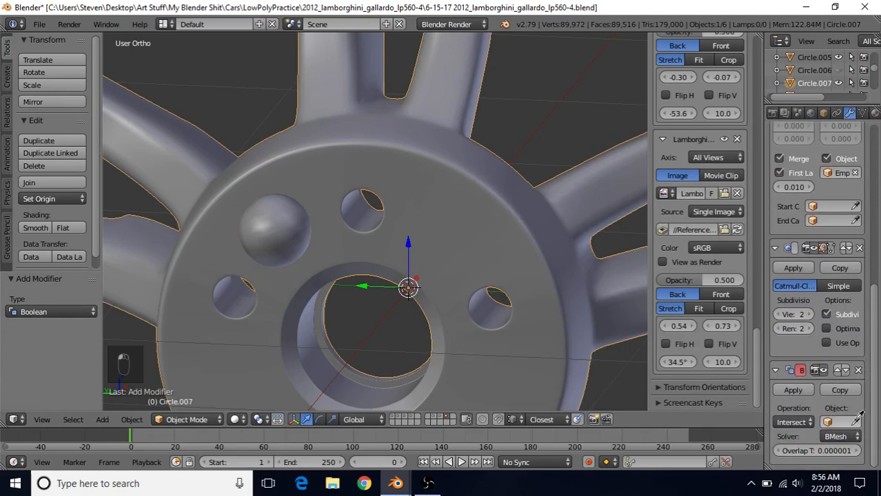
pyautogui.click(276, 232)
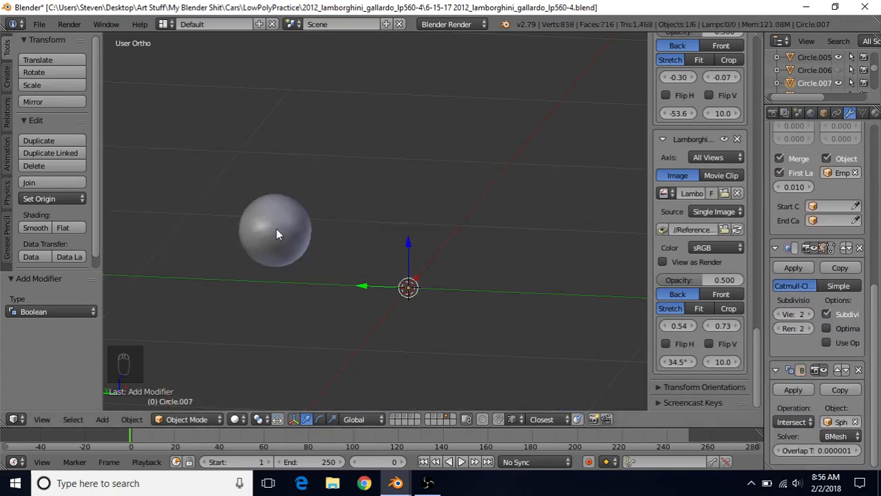
pyautogui.click(794, 422)
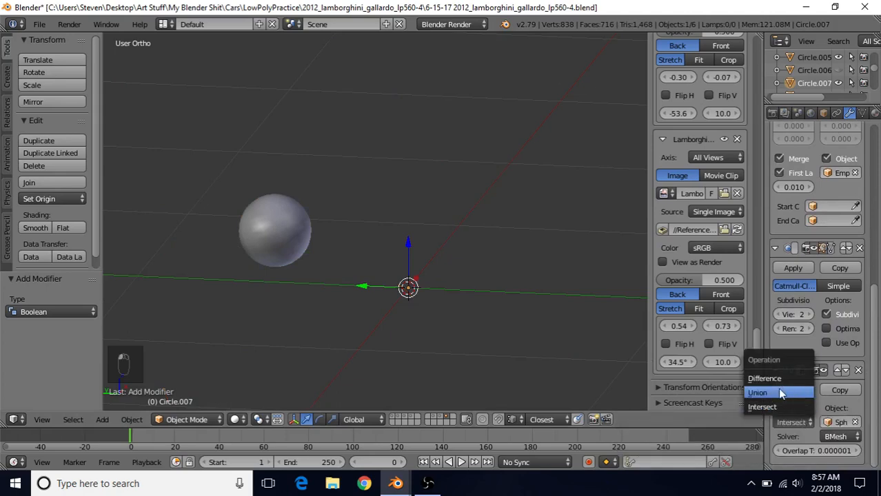
pyautogui.click(781, 392)
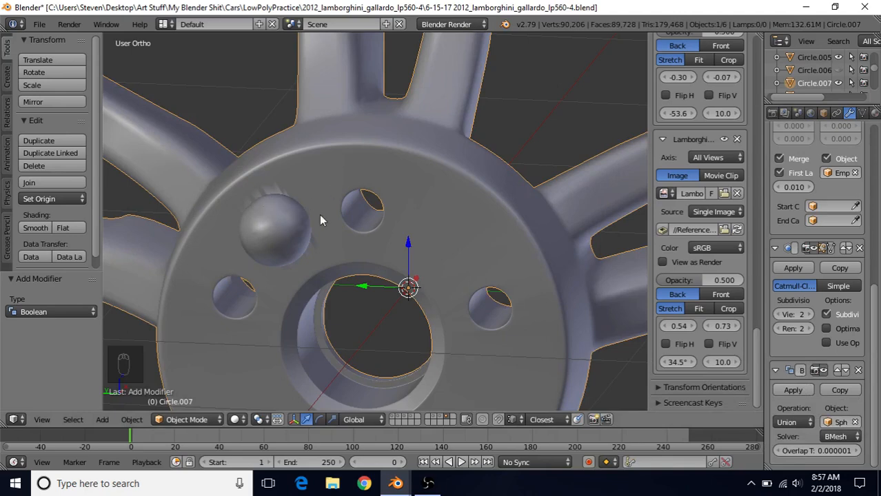
pyautogui.click(794, 390)
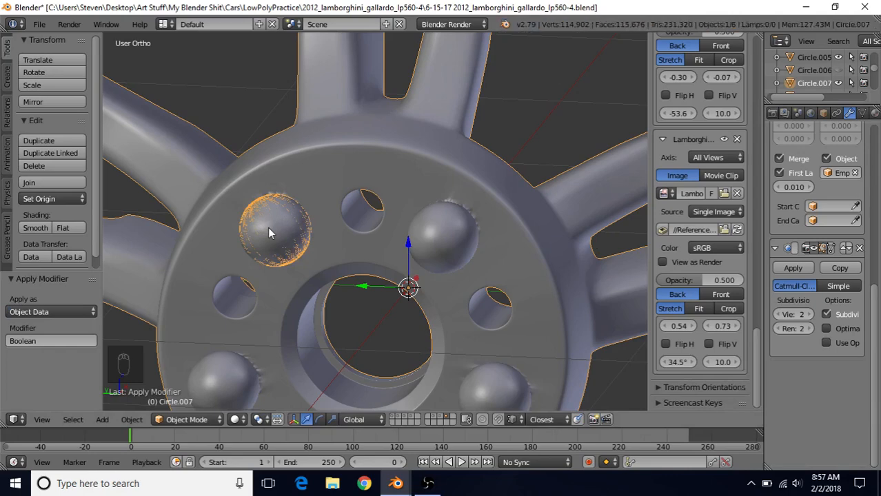
# Hide the separate sphere object and open the spoked wheel mesh in Edit Mode.
pyautogui.rightClick(274, 209)
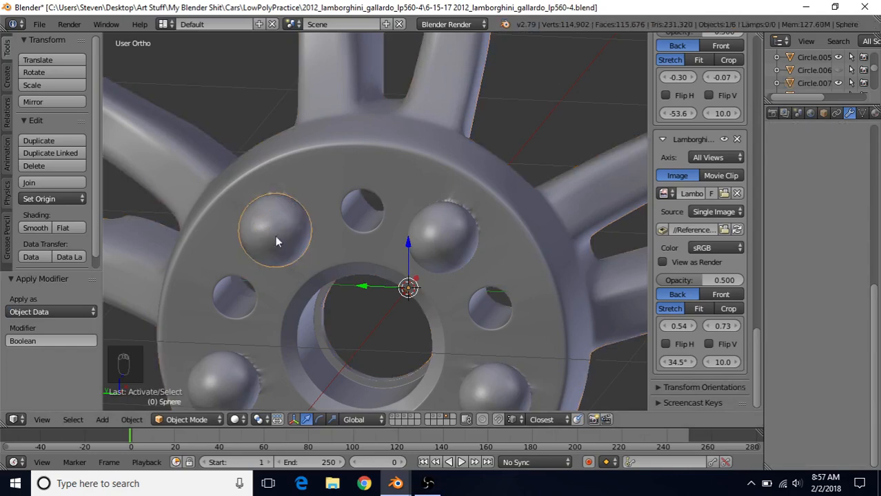
pyautogui.press('h')
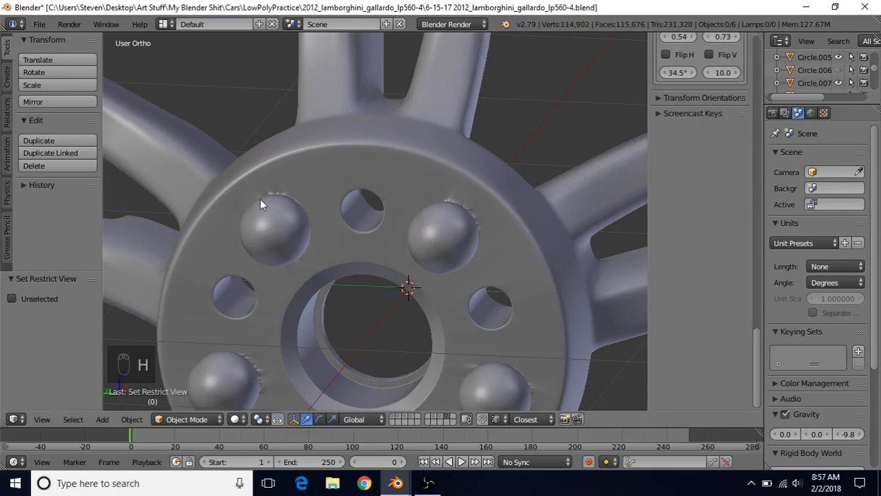
pyautogui.rightClick(340, 181)
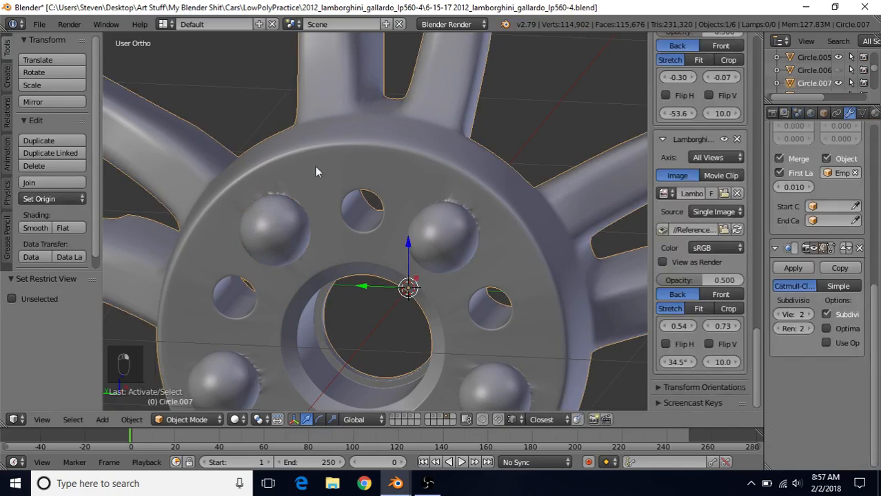
pyautogui.press('Tab')
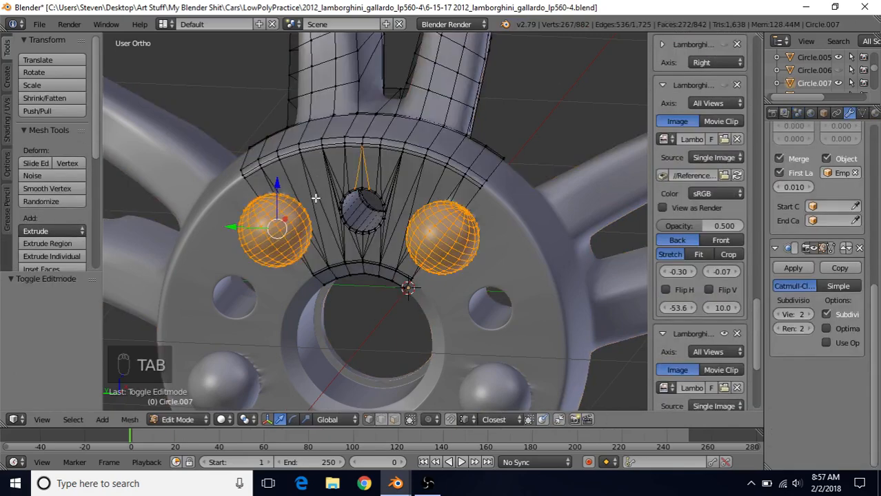
# Delete the vertices of the merged sphere's edge loop that runs just outside the hub face.
pyautogui.moveTo(305, 197); pyautogui.dragTo(247, 220, button='middle')
pyautogui.scroll(4, 247, 220)
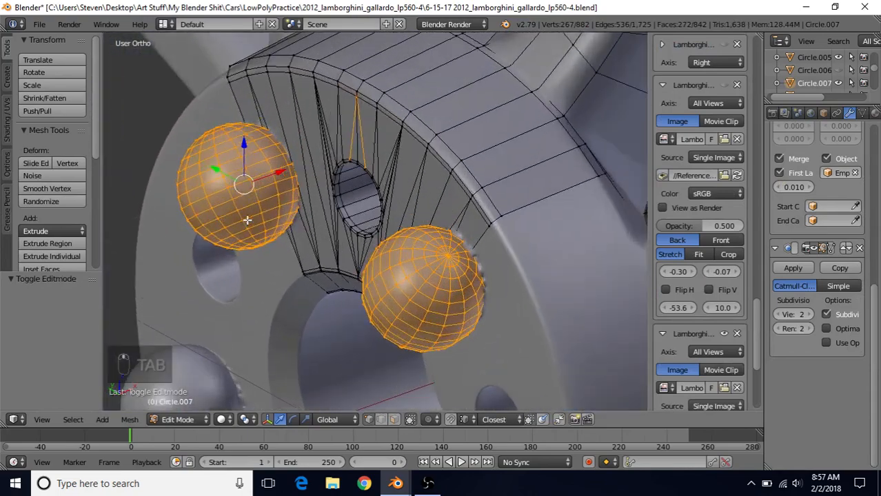
pyautogui.keyDown('shift'); pyautogui.moveTo(336, 193); pyautogui.dragTo(439, 223, button='middle'); pyautogui.keyUp('shift')
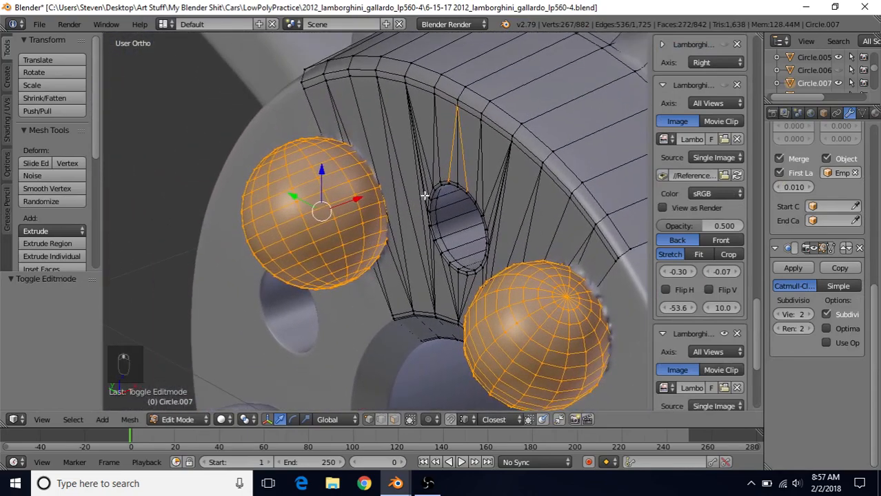
pyautogui.keyDown('alt'); pyautogui.rightClick(352, 158); pyautogui.keyUp('alt')
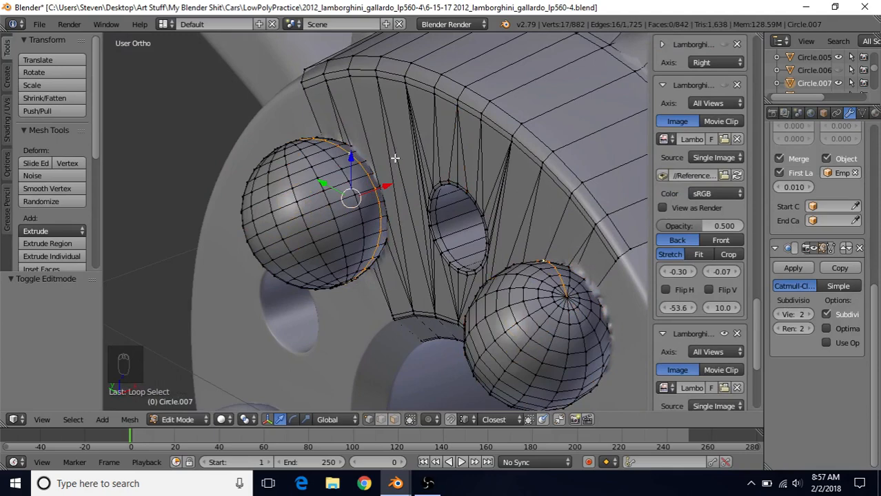
pyautogui.press('Delete')
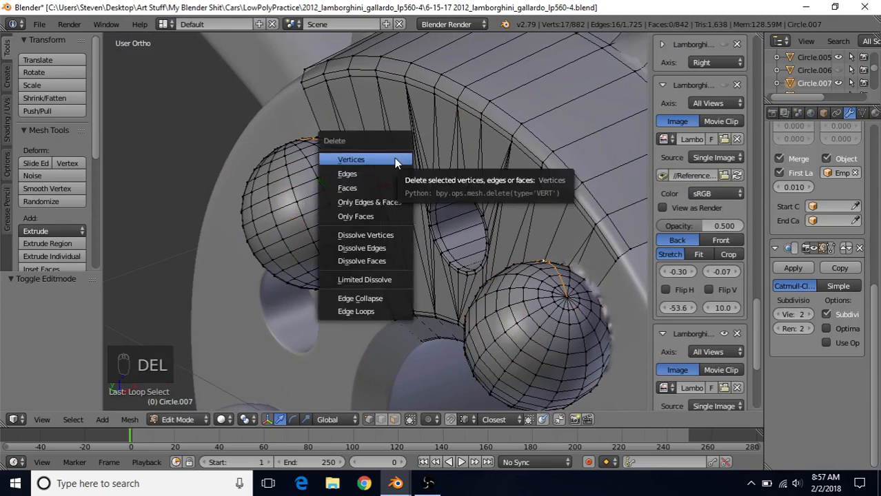
pyautogui.click(395, 158)
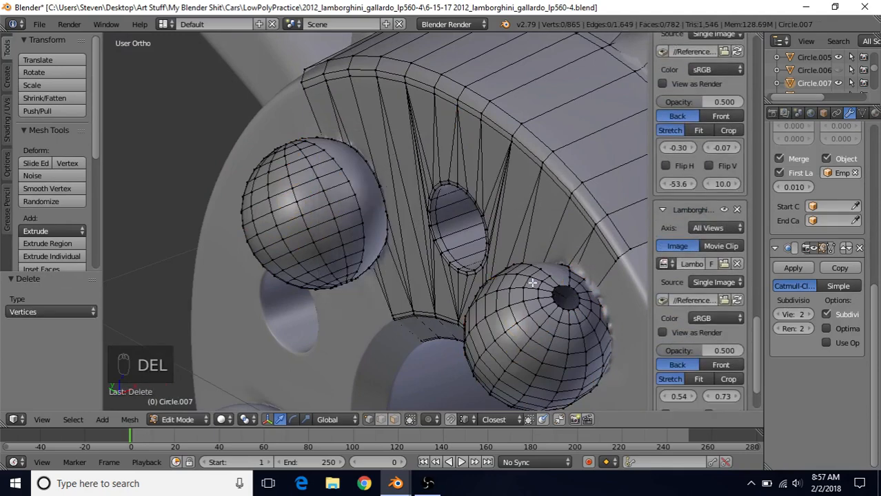
# Delete the vertices of another sphere loop near the hub face, along with the whole linked outer part of the sphere.
pyautogui.keyDown('alt'); pyautogui.rightClick(591, 325); pyautogui.keyUp('alt')
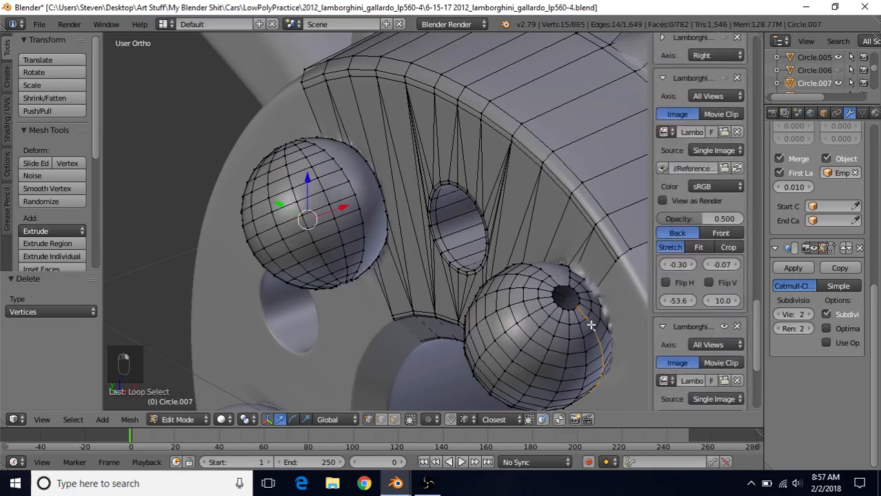
pyautogui.press('Delete')
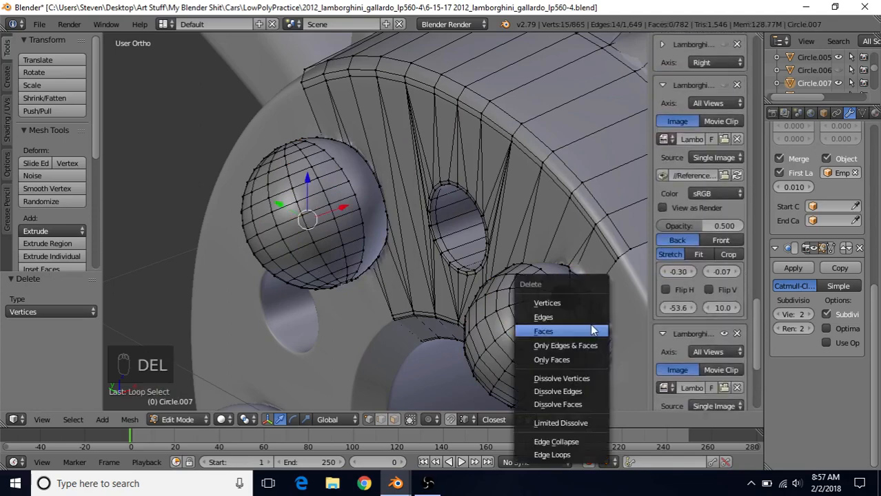
pyautogui.click(583, 300)
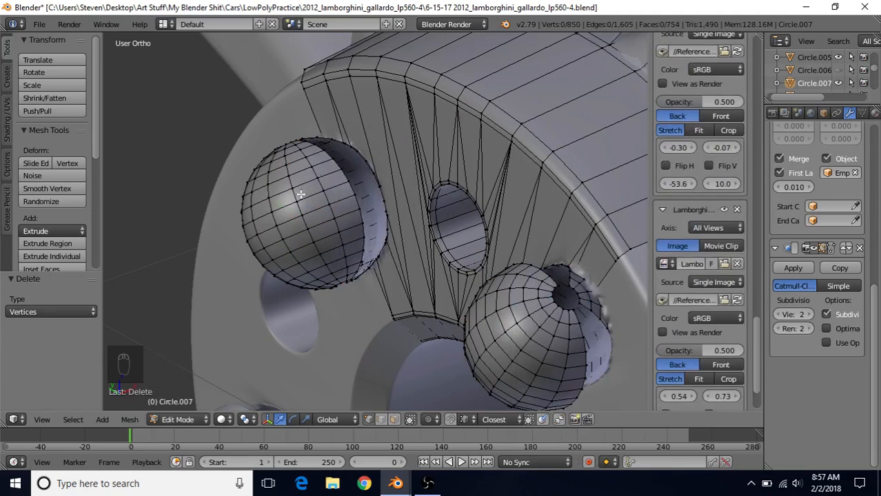
pyautogui.press('l')
pyautogui.press('Delete')
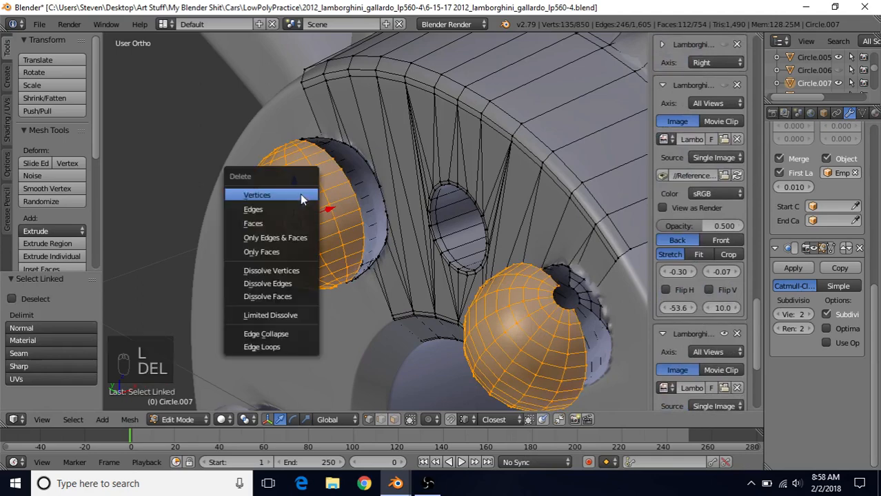
pyautogui.click(300, 193)
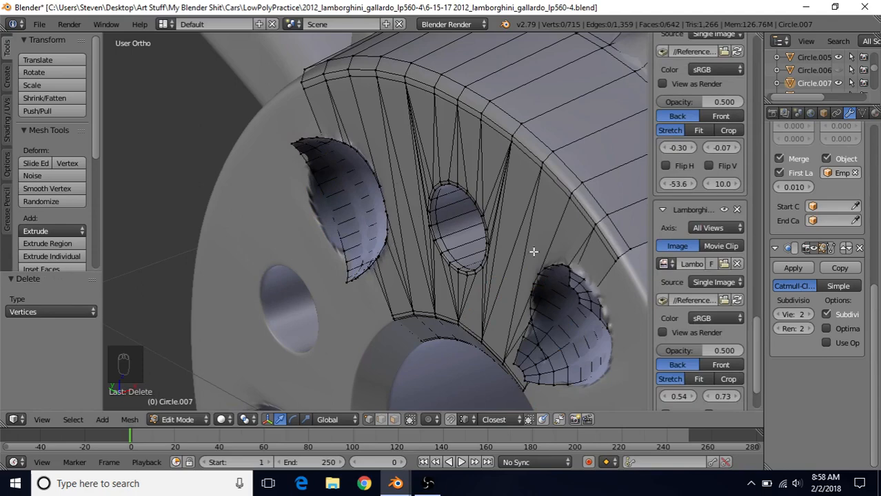
# Delete the vertices of the two short edge loops protruding at the outer rim of the dimple.
pyautogui.keyDown('alt'); pyautogui.rightClick(583, 287); pyautogui.keyUp('alt')
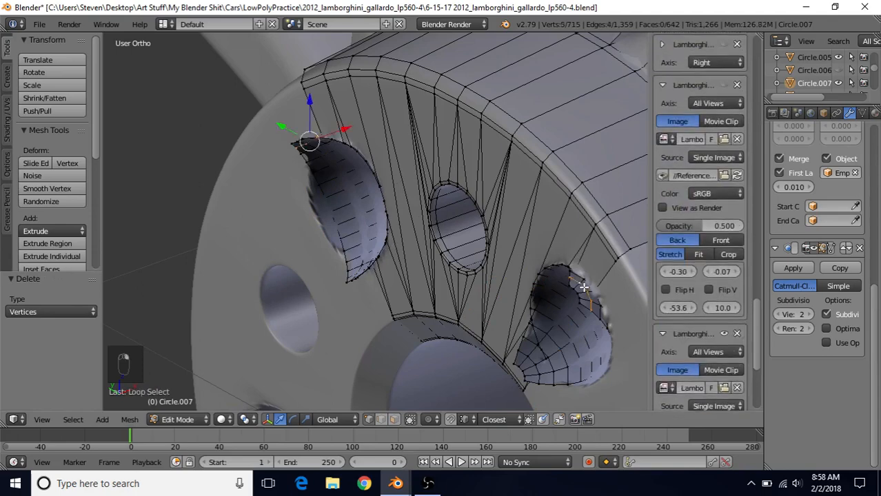
pyautogui.keyDown('alt'); pyautogui.keyDown('shift'); pyautogui.rightClick(576, 291); pyautogui.keyUp('shift'); pyautogui.keyUp('alt')
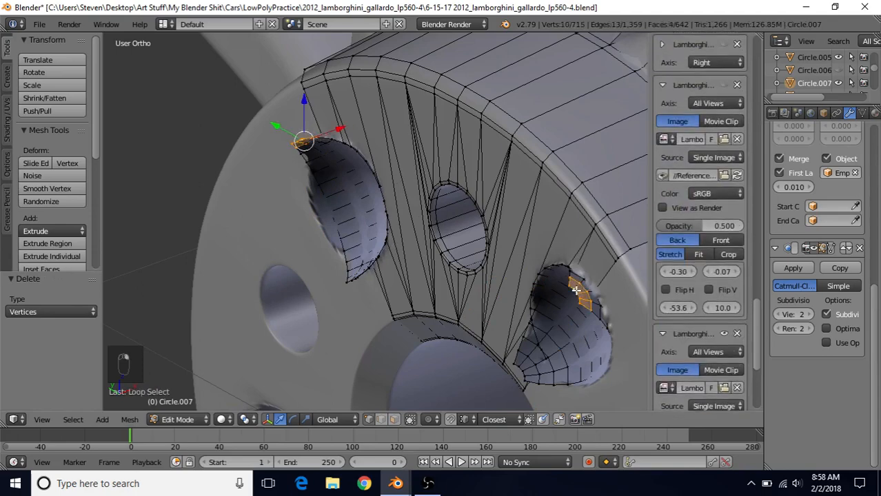
pyautogui.press('Delete')
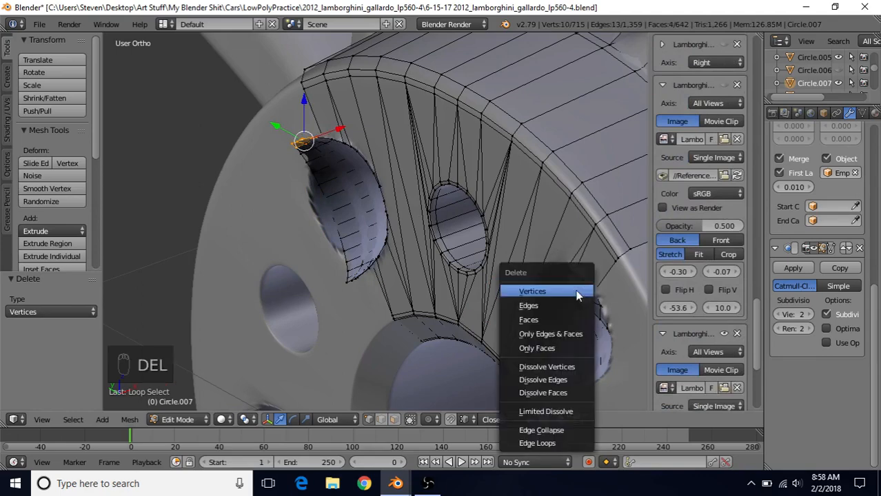
pyautogui.click(576, 290)
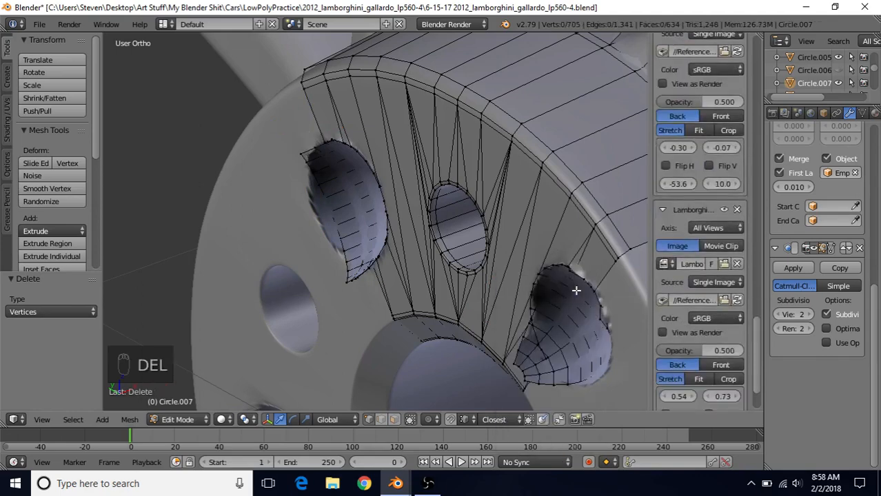
# Delete the vertices of the two short edge loops protruding at the dimple's rim nearest the center bore.
pyautogui.keyDown('alt'); pyautogui.rightClick(531, 359); pyautogui.keyUp('alt')
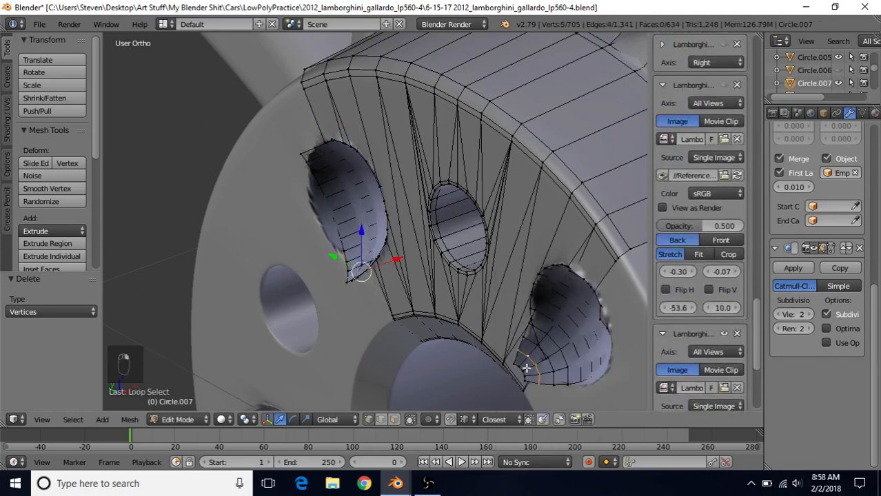
pyautogui.keyDown('alt'); pyautogui.keyDown('shift'); pyautogui.rightClick(535, 352); pyautogui.keyUp('shift'); pyautogui.keyUp('alt')
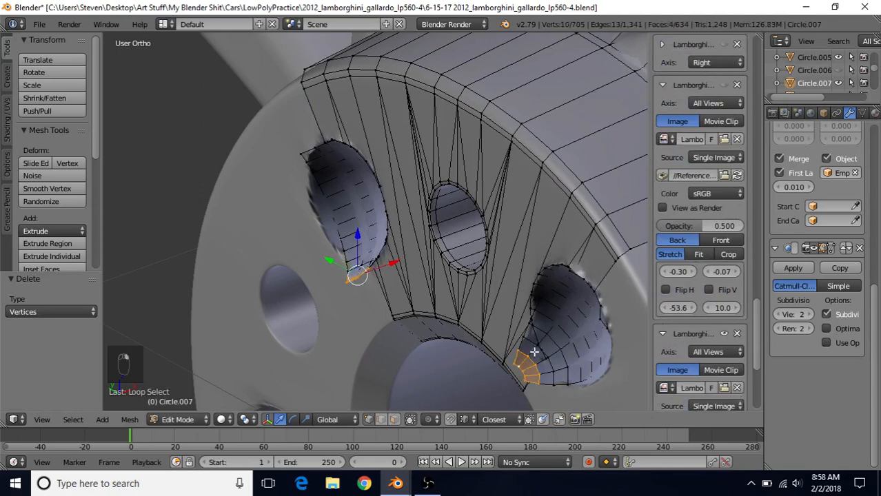
pyautogui.press('Delete')
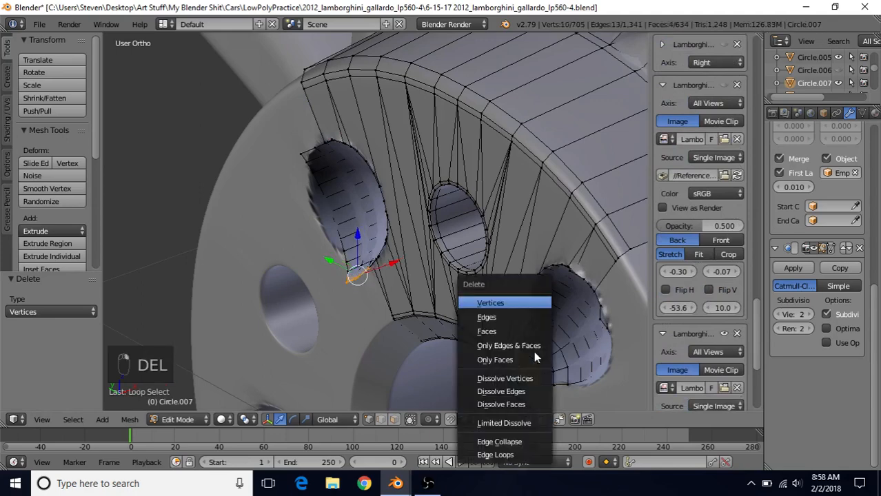
pyautogui.click(515, 302)
# Select the four stray sphere vertices still sticking out around the dimple's rim and delete them.
pyautogui.moveTo(516, 302); pyautogui.dragTo(361, 251, button='middle')
pyautogui.moveTo(407, 196); pyautogui.dragTo(456, 192, button='middle')
pyautogui.scroll(2, 345, 259)
pyautogui.moveTo(342, 260); pyautogui.dragTo(486, 249, button='middle')
pyautogui.scroll(2, 412, 260)
pyautogui.moveTo(372, 239); pyautogui.dragTo(351, 171, button='middle')
pyautogui.rightClick(370, 224)
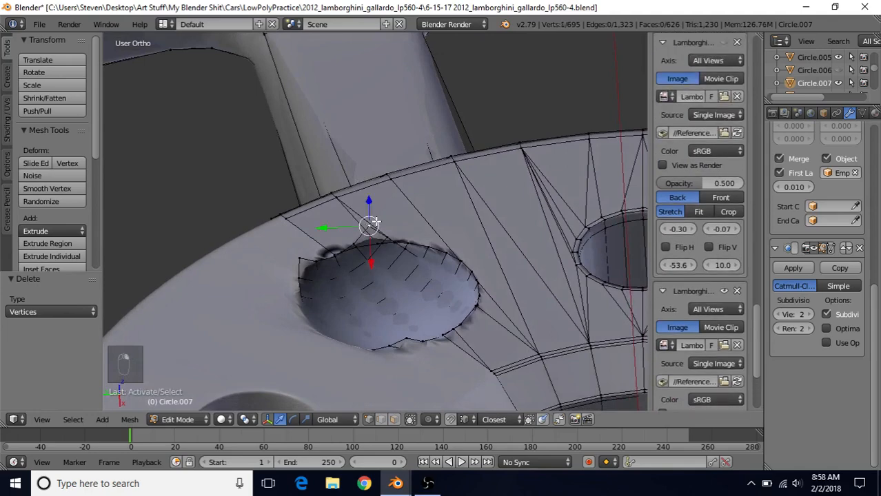
pyautogui.keyDown('shift'); pyautogui.rightClick(299, 250); pyautogui.keyUp('shift')
pyautogui.keyDown('shift'); pyautogui.rightClick(417, 335); pyautogui.keyUp('shift')
pyautogui.moveTo(501, 335); pyautogui.dragTo(530, 396, button='middle')
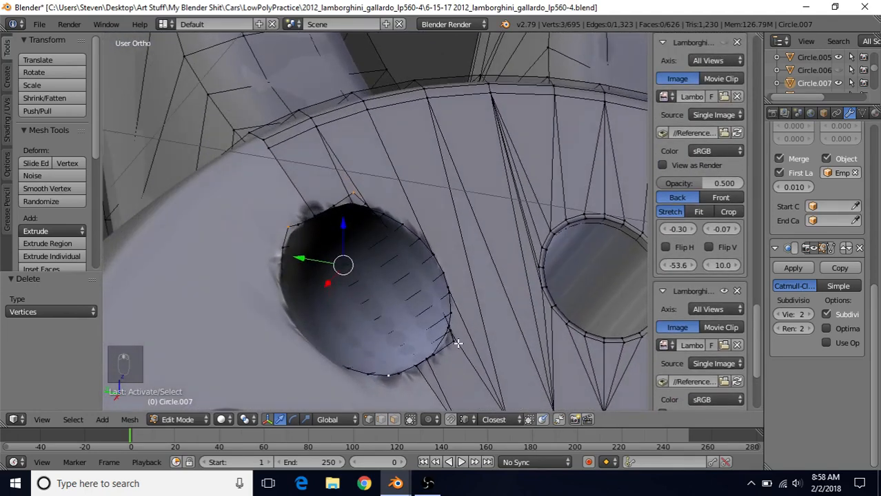
pyautogui.keyDown('shift'); pyautogui.rightClick(457, 341); pyautogui.keyUp('shift')
pyautogui.moveTo(432, 292); pyautogui.dragTo(447, 321, button='middle')
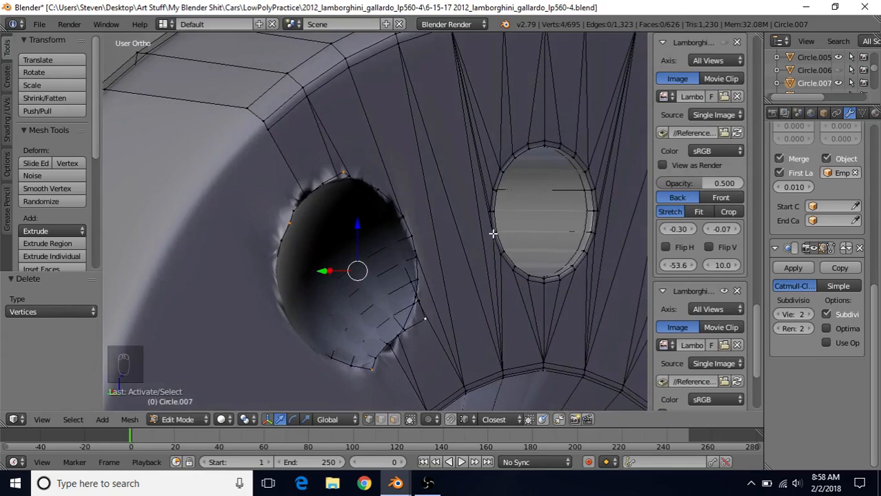
pyautogui.moveTo(493, 234); pyautogui.dragTo(437, 197, button='middle')
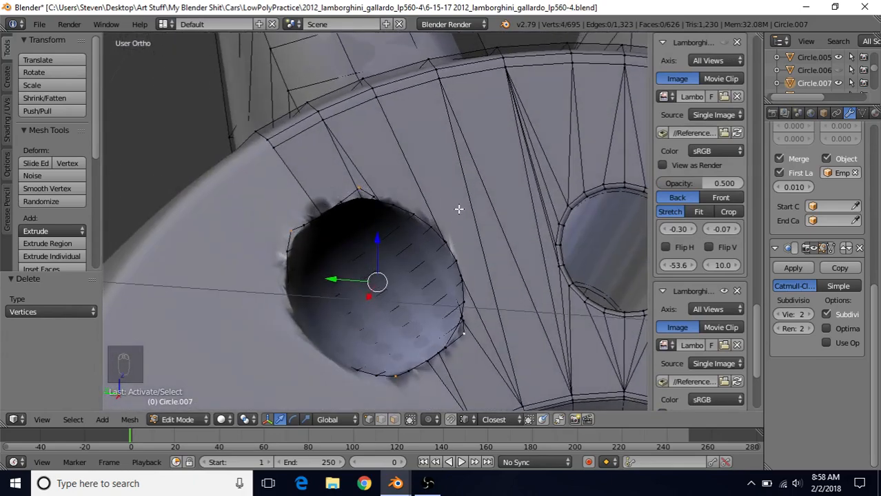
pyautogui.press('Delete')
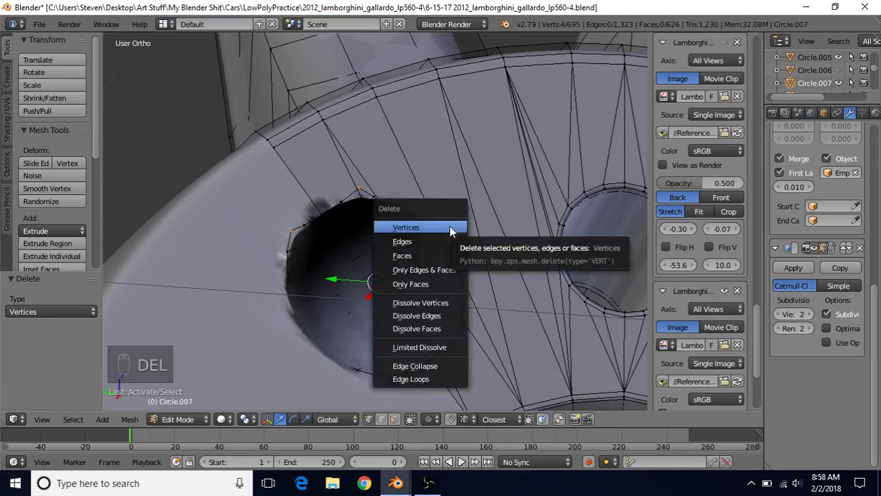
pyautogui.click(430, 227)
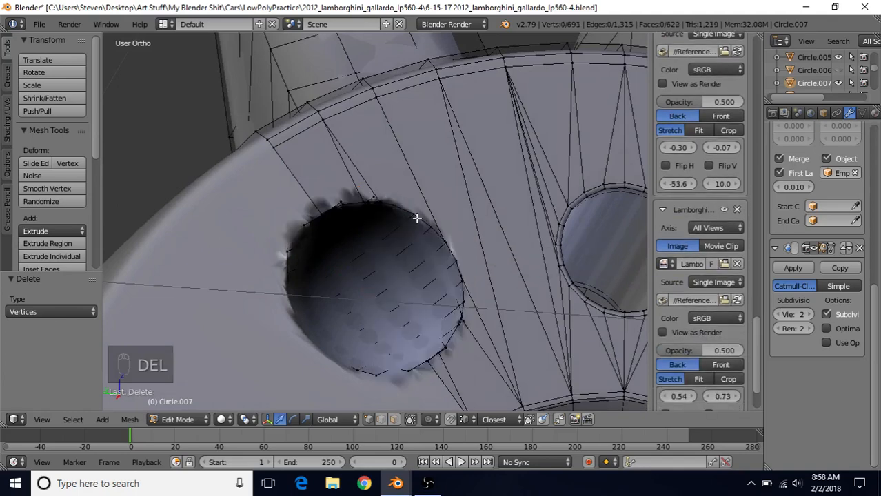
pyautogui.moveTo(416, 218); pyautogui.dragTo(373, 204, button='middle')
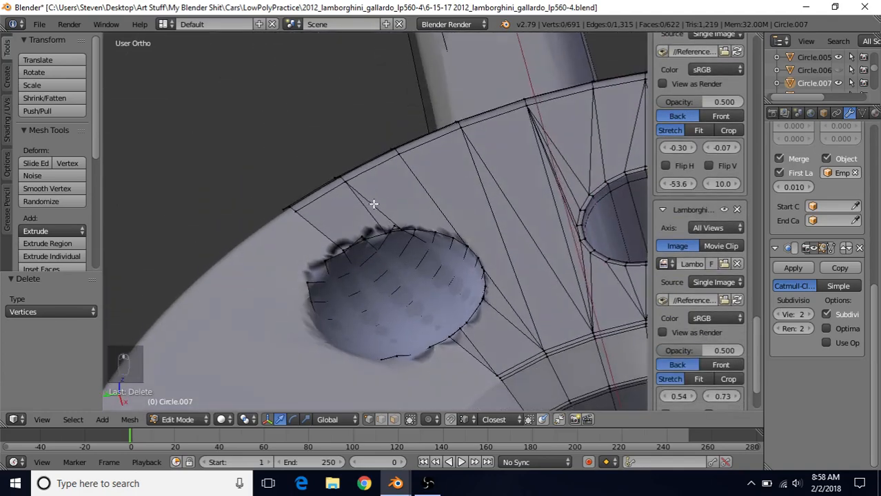
# Delete the four remaining stray vertices protruding along the dimple's rim on the side facing the hub's outer edge.
pyautogui.scroll(5, 373, 204)
pyautogui.rightClick(463, 231)
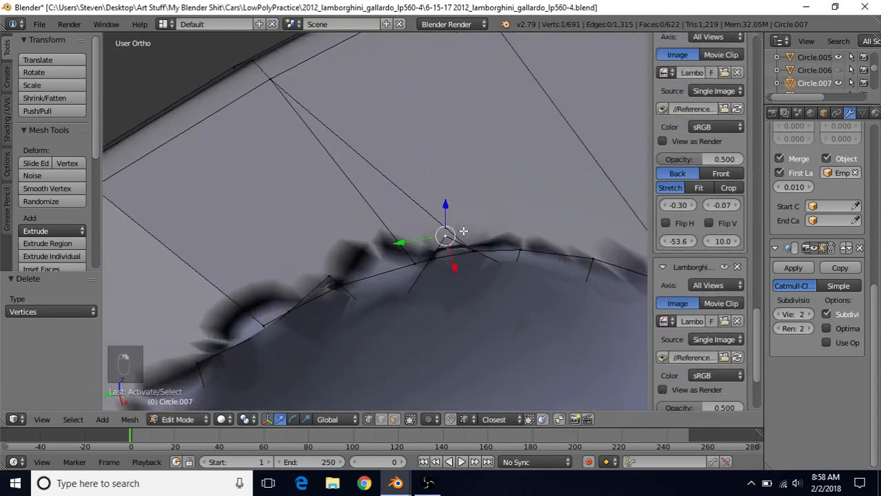
pyautogui.keyDown('shift'); pyautogui.rightClick(333, 260); pyautogui.keyUp('shift')
pyautogui.keyDown('shift'); pyautogui.moveTo(377, 177); pyautogui.dragTo(423, 97, button='middle'); pyautogui.keyUp('shift')
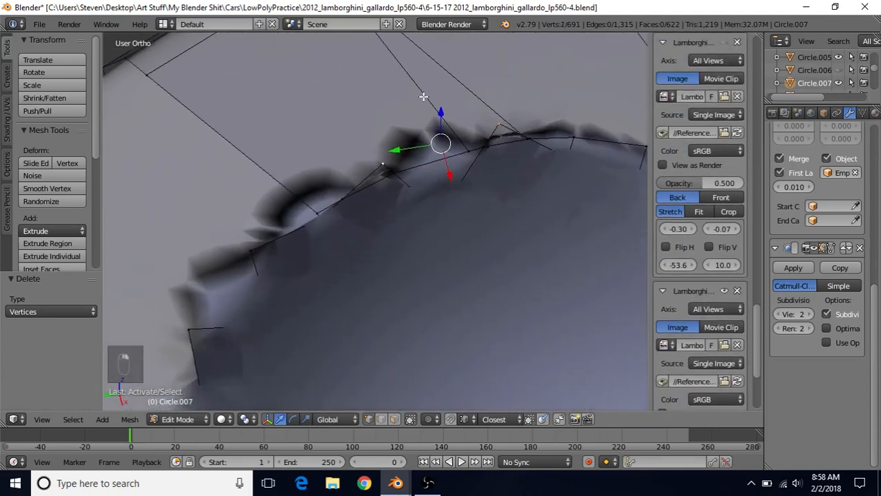
pyautogui.keyDown('shift'); pyautogui.rightClick(249, 249); pyautogui.keyUp('shift')
pyautogui.keyDown('shift'); pyautogui.rightClick(191, 328); pyautogui.keyUp('shift')
pyautogui.press('x')
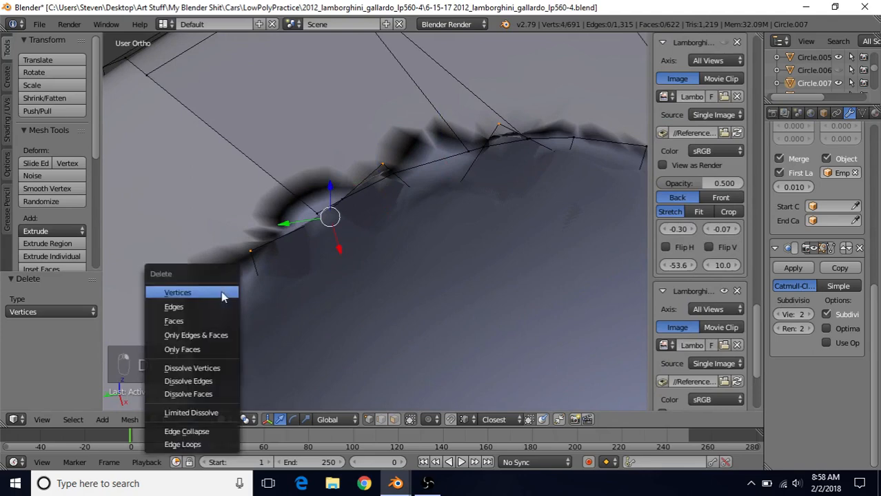
pyautogui.click(222, 294)
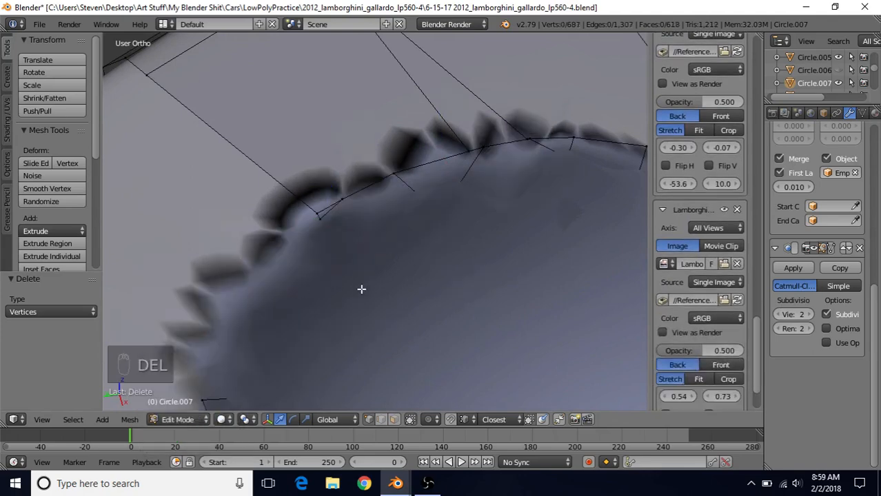
# Delete the two stray vertices sticking out of the dimple's rim on the side nearest the center bore.
pyautogui.scroll(-3, 361, 289)
pyautogui.rightClick(303, 305)
pyautogui.moveTo(405, 299); pyautogui.dragTo(575, 298, button='middle')
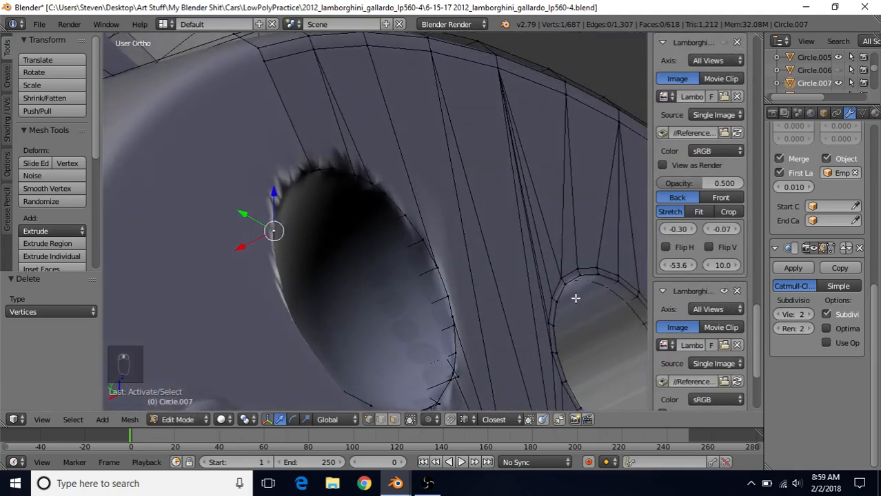
pyautogui.keyDown('shift'); pyautogui.moveTo(467, 285); pyautogui.dragTo(461, 169, button='middle'); pyautogui.keyUp('shift')
pyautogui.scroll(3, 458, 304)
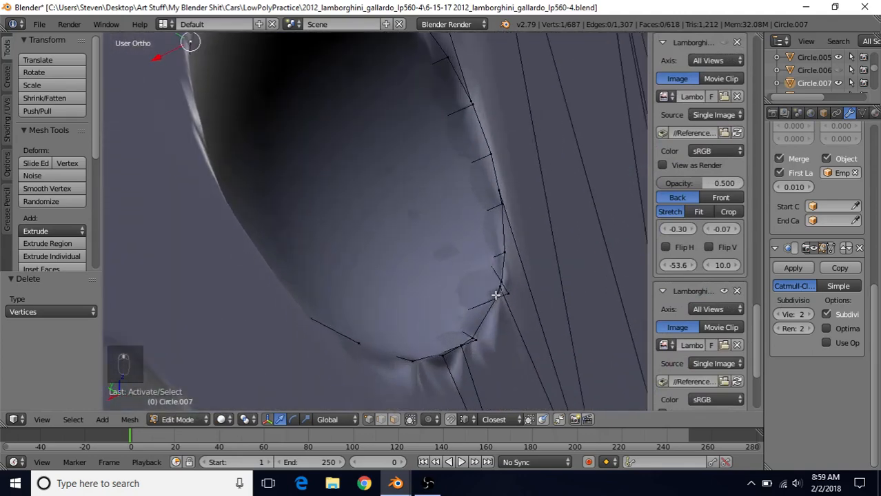
pyautogui.rightClick(506, 292)
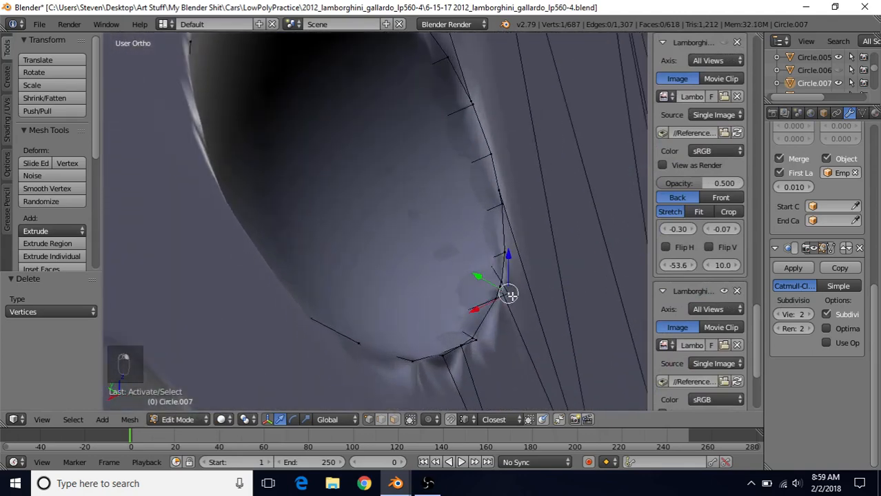
pyautogui.keyDown('shift'); pyautogui.rightClick(482, 345); pyautogui.keyUp('shift')
pyautogui.press('Delete')
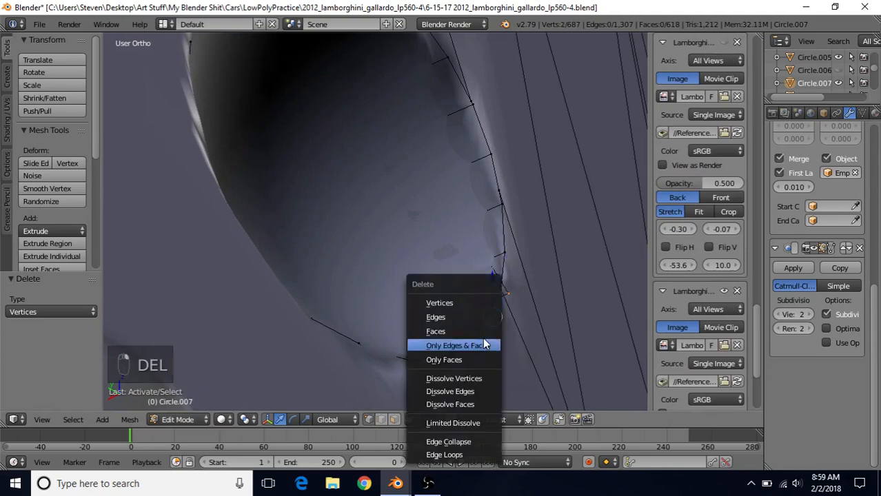
pyautogui.click(466, 303)
pyautogui.scroll(-2, 501, 321)
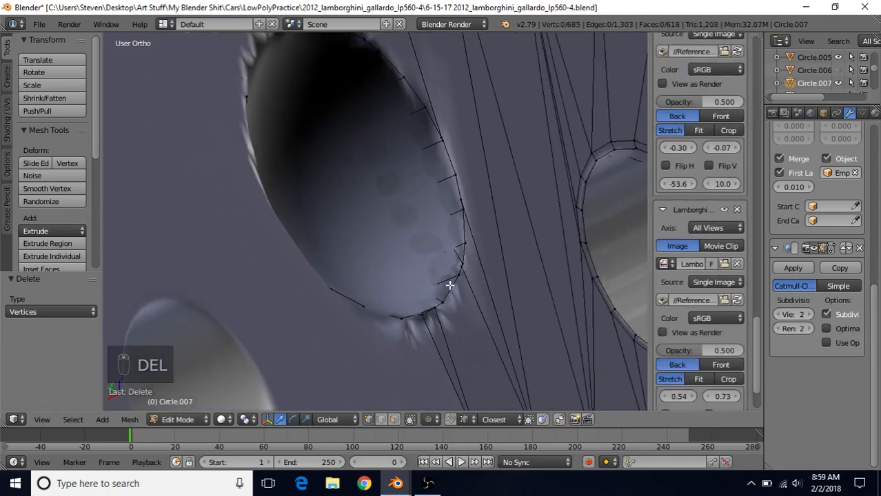
# Turn off the viewport display of the Subdivision Surface modifier to expose the dimple's base mesh.
pyautogui.moveTo(445, 278); pyautogui.dragTo(392, 252, button='middle')
pyautogui.scroll(-4, 393, 248)
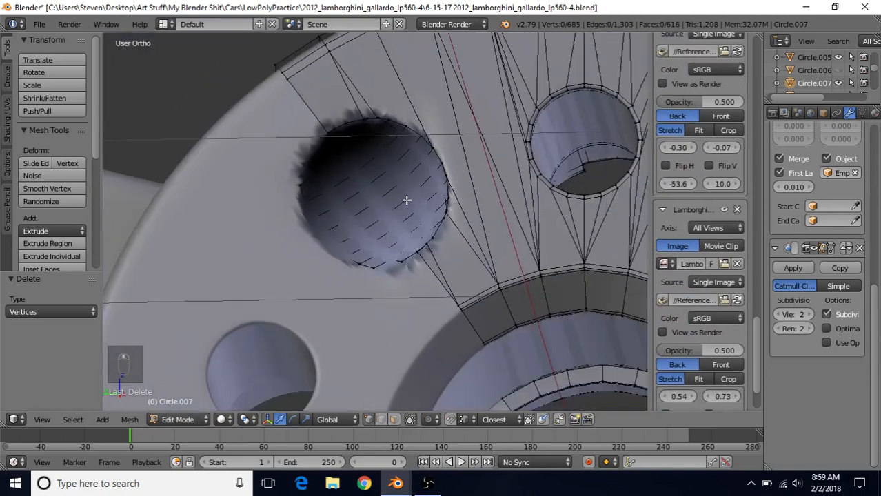
pyautogui.keyDown('shift'); pyautogui.moveTo(406, 198); pyautogui.dragTo(409, 242, button='middle'); pyautogui.keyUp('shift')
pyautogui.scroll(1, 408, 242)
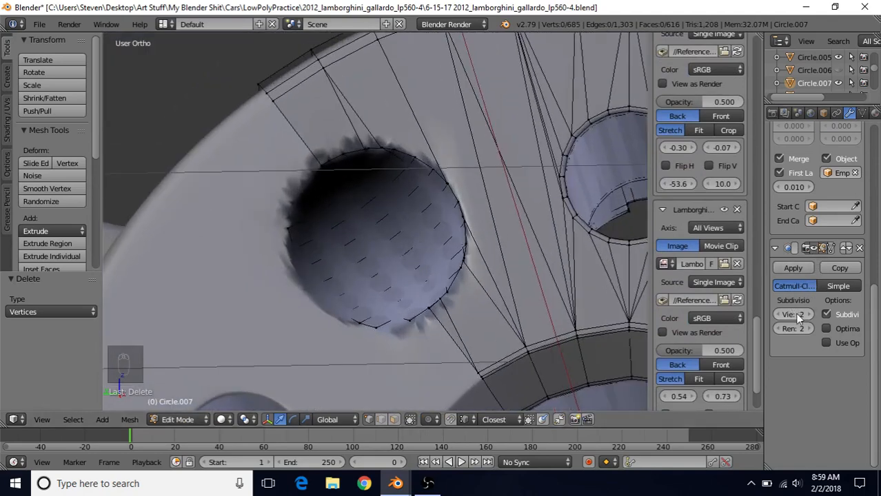
pyautogui.click(813, 250)
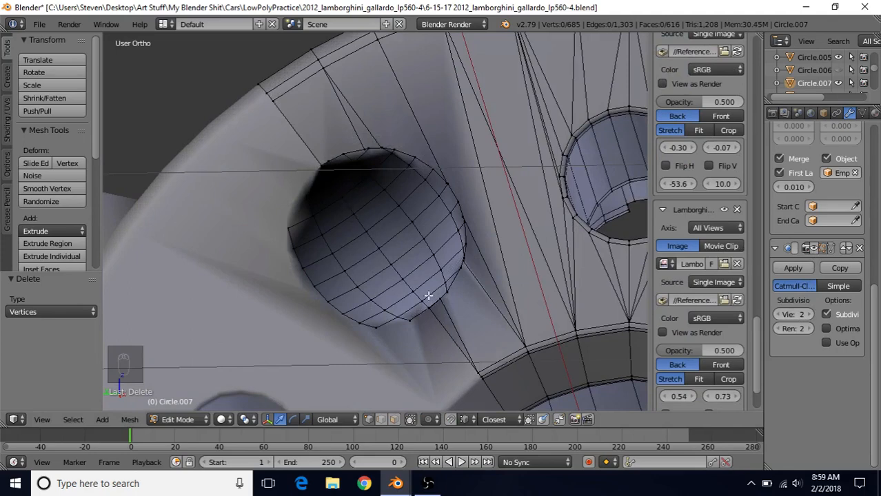
# Delete the vertices of the two dimple edge loops that extend past the open side of the hub's array segment.
pyautogui.keyDown('alt'); pyautogui.rightClick(337, 268); pyautogui.keyUp('alt')
pyautogui.keyDown('alt'); pyautogui.keyDown('shift'); pyautogui.rightClick(305, 279); pyautogui.keyUp('shift'); pyautogui.keyUp('alt')
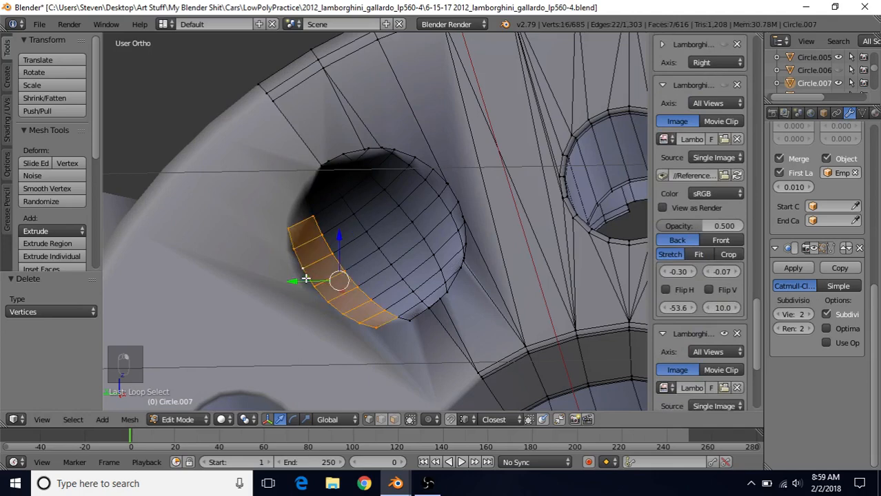
pyautogui.press('Delete')
pyautogui.click(348, 256)
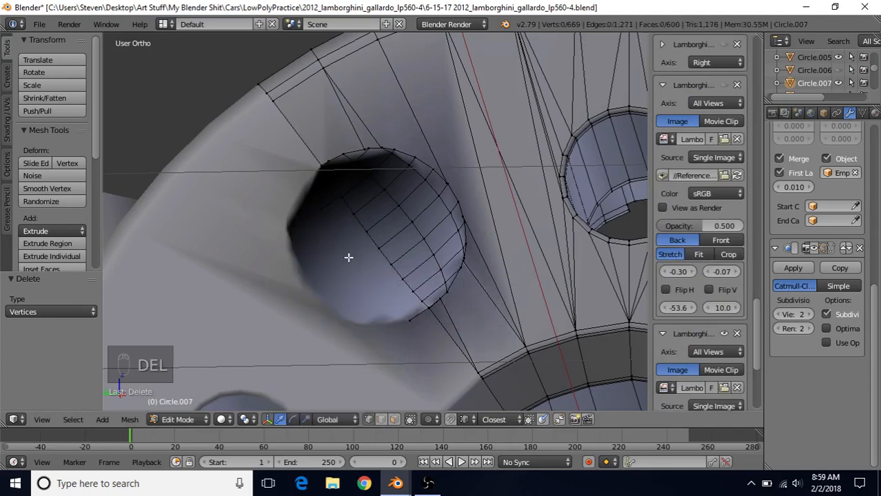
# Delete the two leftover single vertices at the opposite ends of the dimple's cut boundary.
pyautogui.rightClick(395, 323)
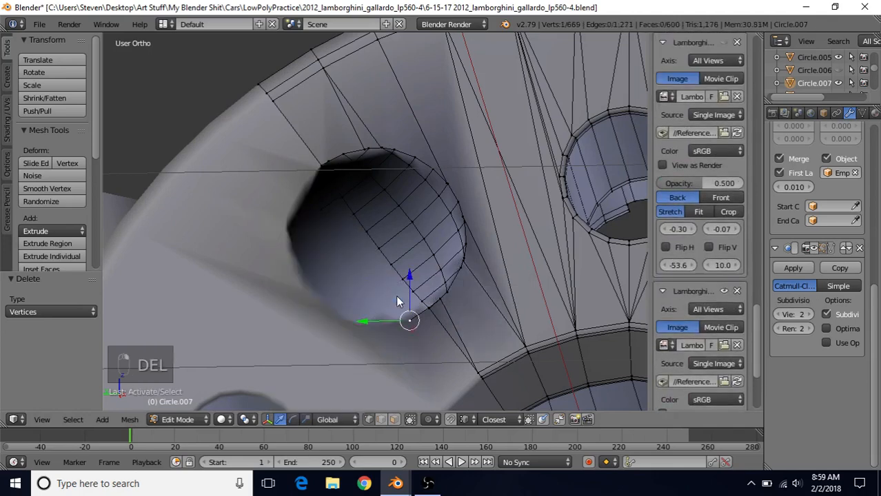
pyautogui.press('Delete')
pyautogui.click(397, 299)
pyautogui.moveTo(393, 242); pyautogui.dragTo(355, 195, button='middle')
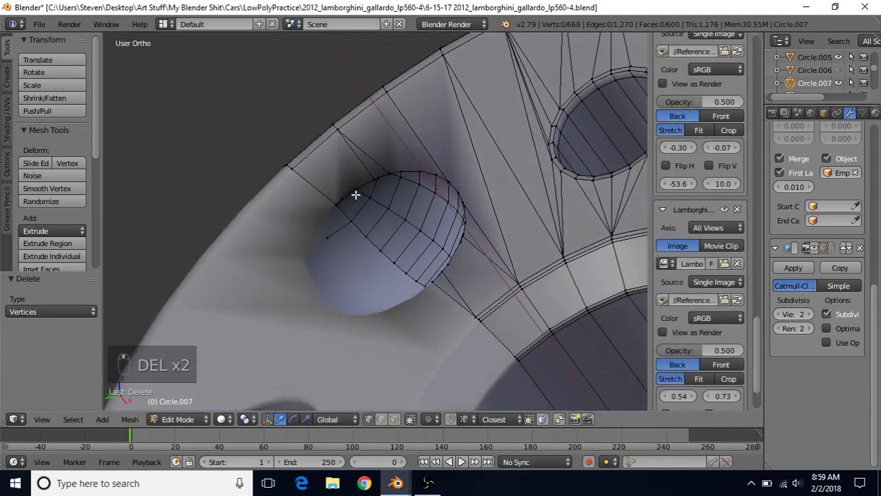
pyautogui.rightClick(331, 250)
pyautogui.press('Delete')
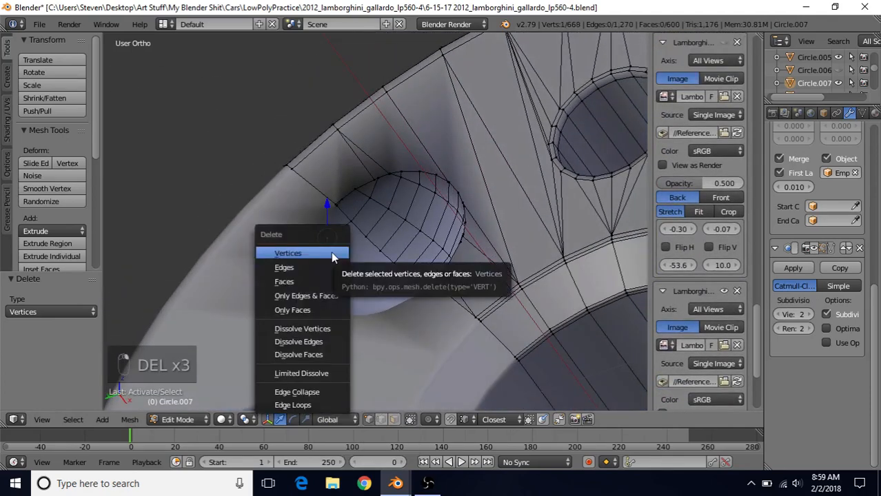
pyautogui.click(331, 252)
pyautogui.moveTo(364, 235); pyautogui.dragTo(364, 226, button='middle')
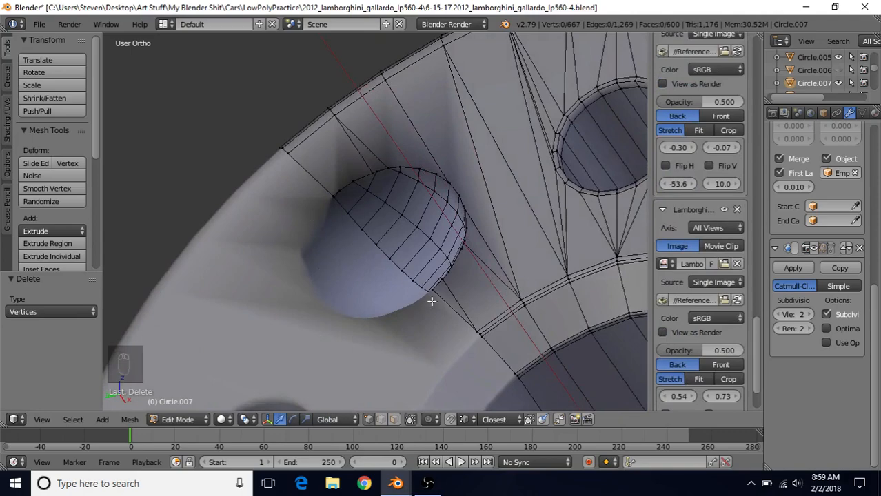
# Recalculate the normals of the whole mesh to face outward, leaving everything deselected.
pyautogui.moveTo(397, 296); pyautogui.dragTo(462, 346, button='middle')
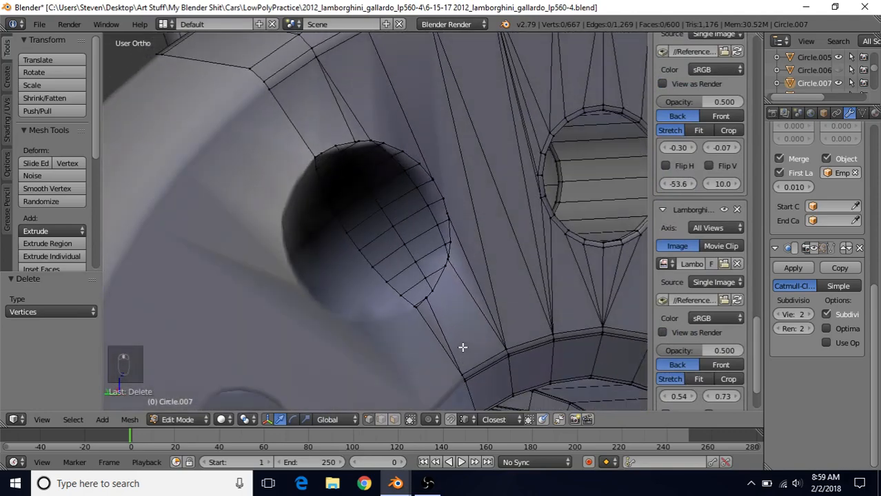
pyautogui.scroll(3, 441, 333)
pyautogui.moveTo(420, 318); pyautogui.dragTo(357, 226, button='middle')
pyautogui.press('a')
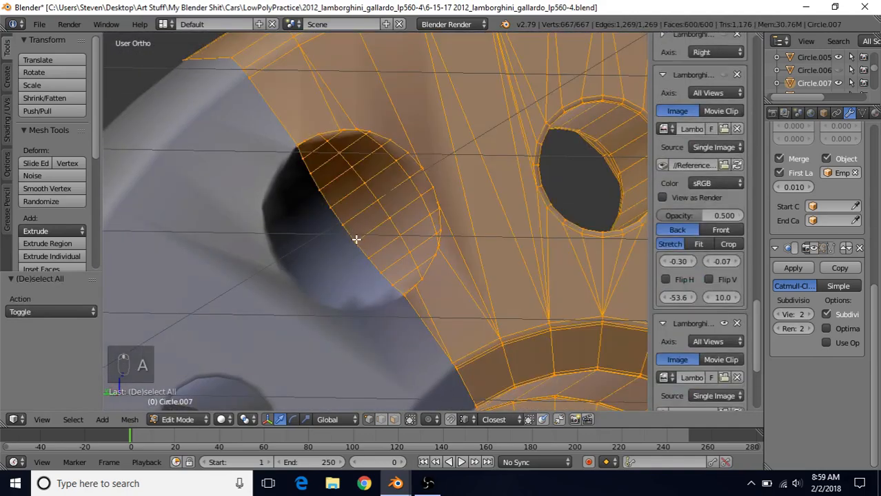
pyautogui.hotkey('ctrl', 'n')
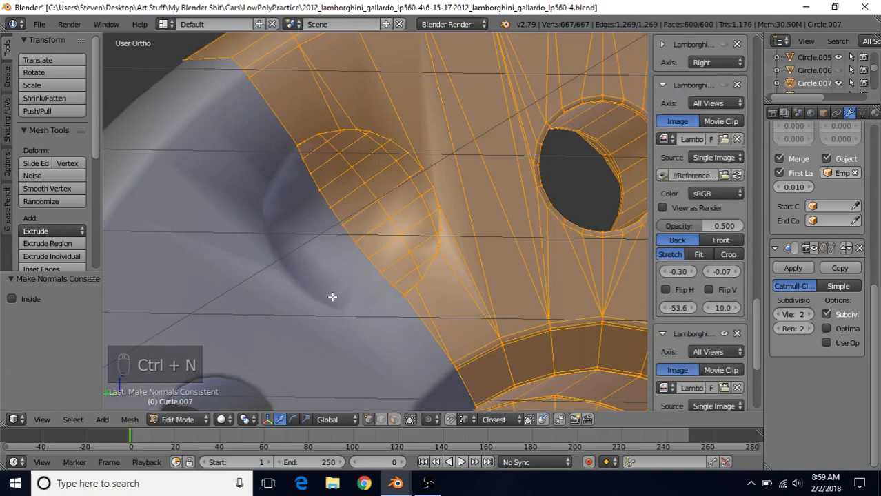
pyautogui.press('a')
pyautogui.moveTo(332, 297); pyautogui.dragTo(343, 195, button='middle')
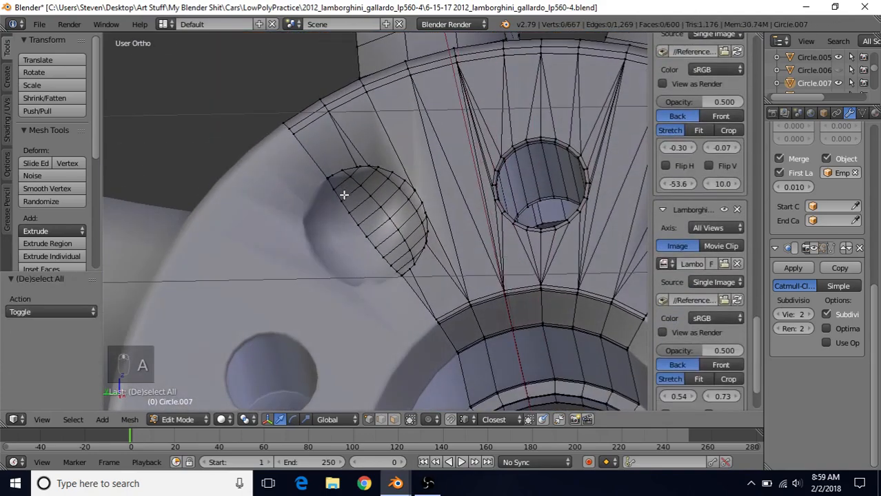
# Merge the two nearly coincident vertices at the dimple's corner nearest the center bore, using At Last.
pyautogui.scroll(8, 337, 239)
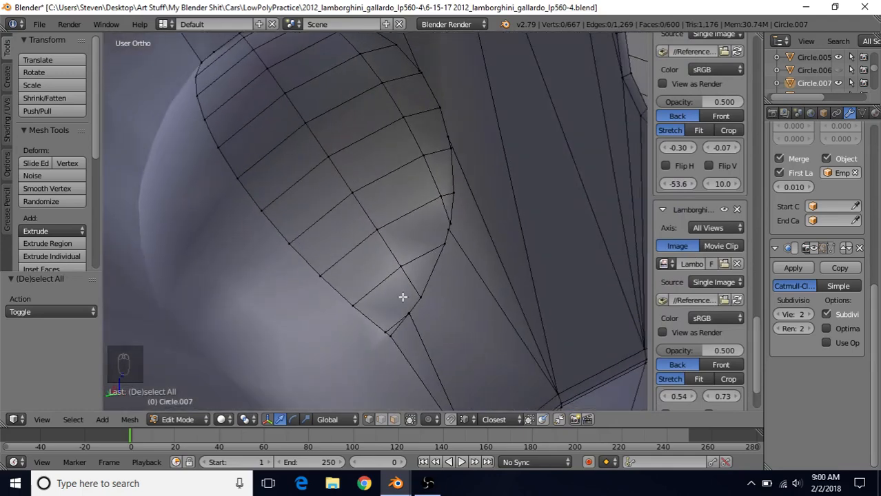
pyautogui.moveTo(402, 297); pyautogui.dragTo(311, 258, button='middle')
pyautogui.rightClick(311, 262)
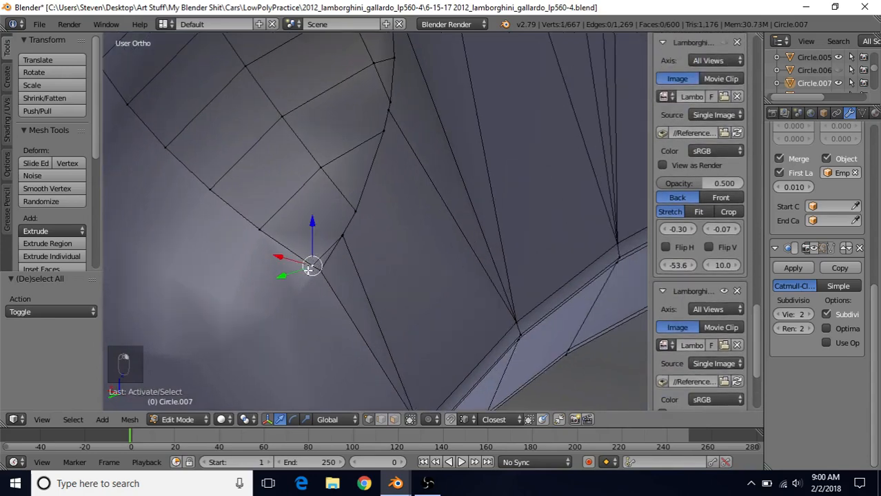
pyautogui.keyDown('shift'); pyautogui.rightClick(334, 267); pyautogui.keyUp('shift')
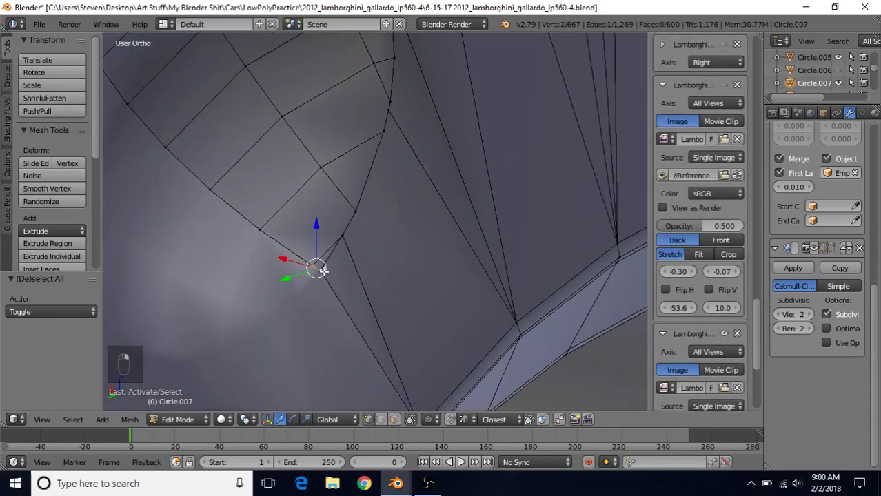
pyautogui.hotkey('alt', 'm')
pyautogui.click(324, 285)
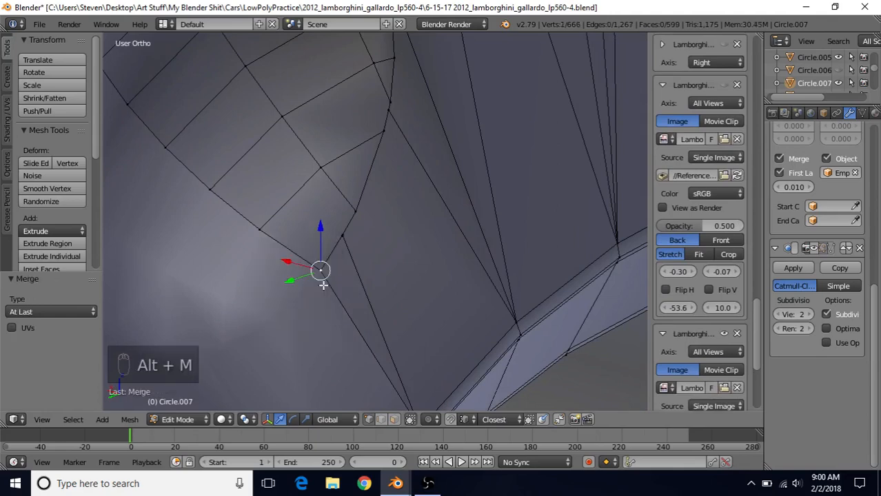
# Merge the next pair of overlapping rim vertices, just beside the dimple's corner, using At Last.
pyautogui.rightClick(343, 238)
pyautogui.press('KP_Decimal')
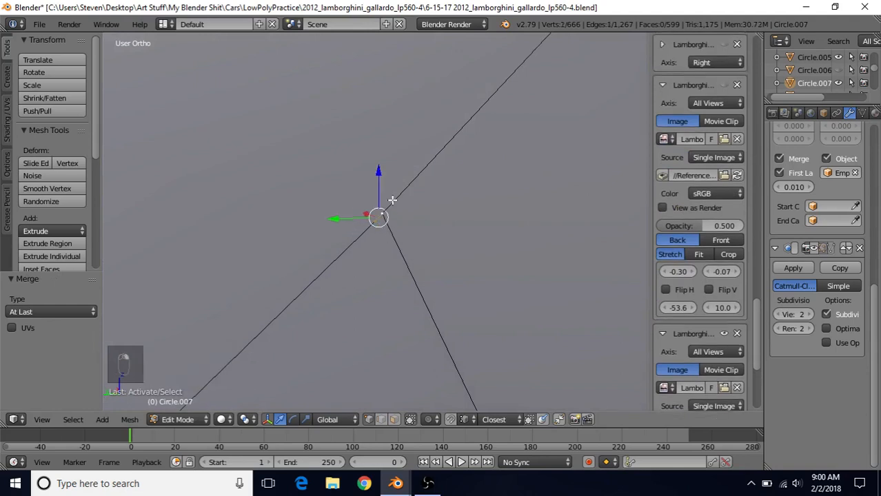
pyautogui.hotkey('shift', 'r')
pyautogui.scroll(-3, 375, 193)
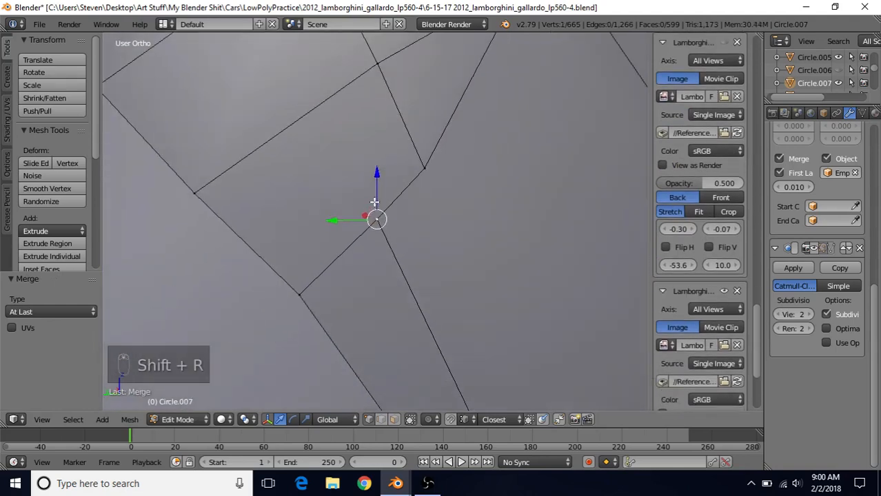
# Merge the rim vertex where the hub face's diagonal edge ends into the neighbouring dimple grid vertex, using At Last.
pyautogui.rightClick(415, 174)
pyautogui.scroll(-5, 367, 276)
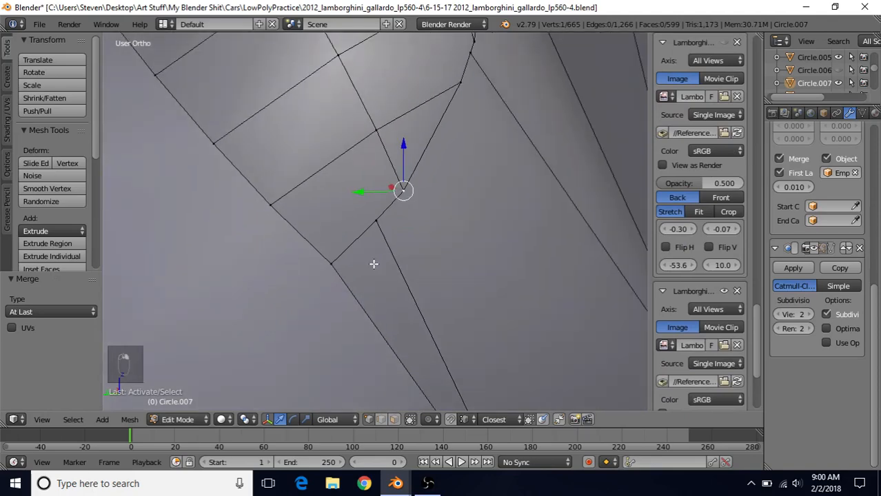
pyautogui.keyDown('shift'); pyautogui.moveTo(407, 215); pyautogui.dragTo(343, 305, button='middle'); pyautogui.keyUp('shift')
pyautogui.scroll(4, 344, 305)
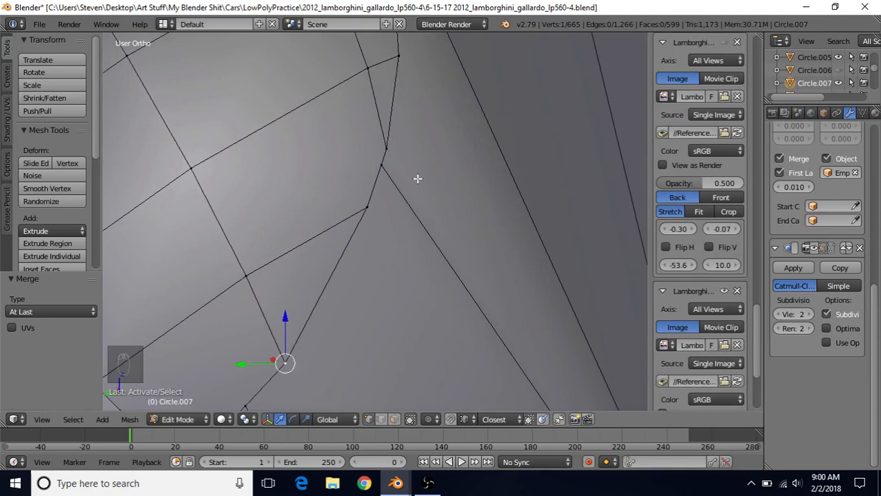
pyautogui.rightClick(388, 170)
pyautogui.keyDown('shift'); pyautogui.rightClick(373, 205); pyautogui.keyUp('shift')
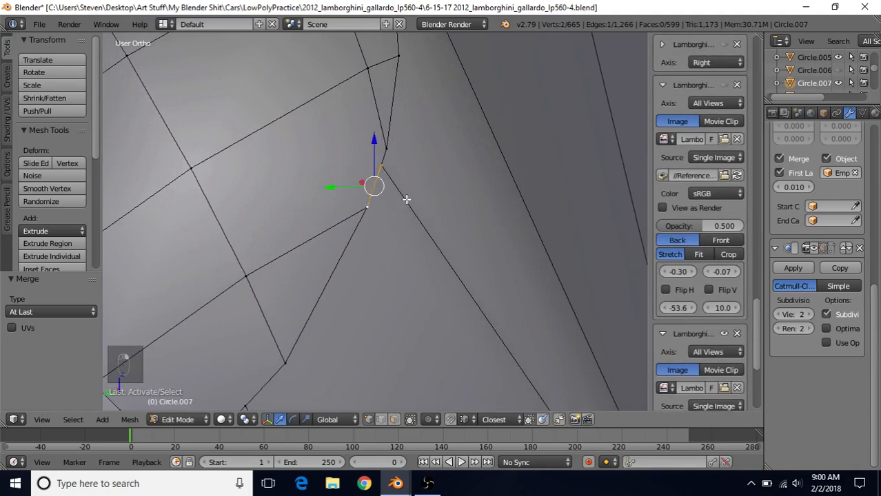
pyautogui.rightClick(390, 147)
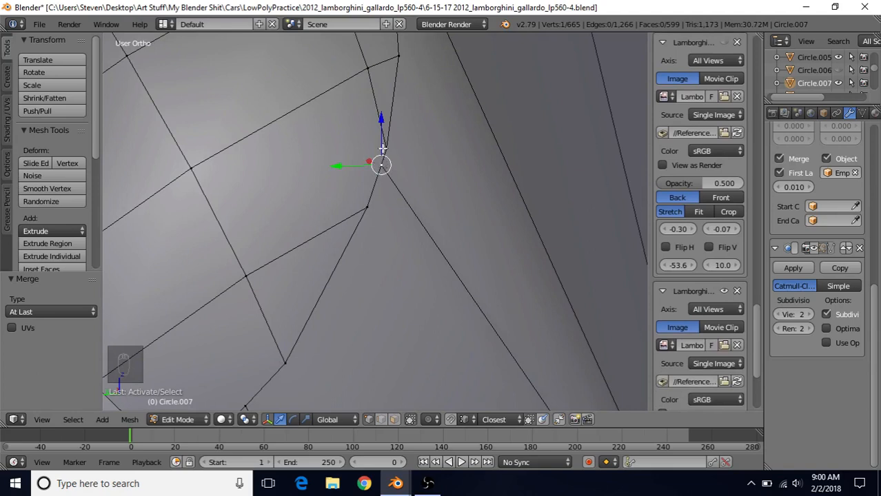
pyautogui.keyDown('shift'); pyautogui.rightClick(366, 214); pyautogui.keyUp('shift')
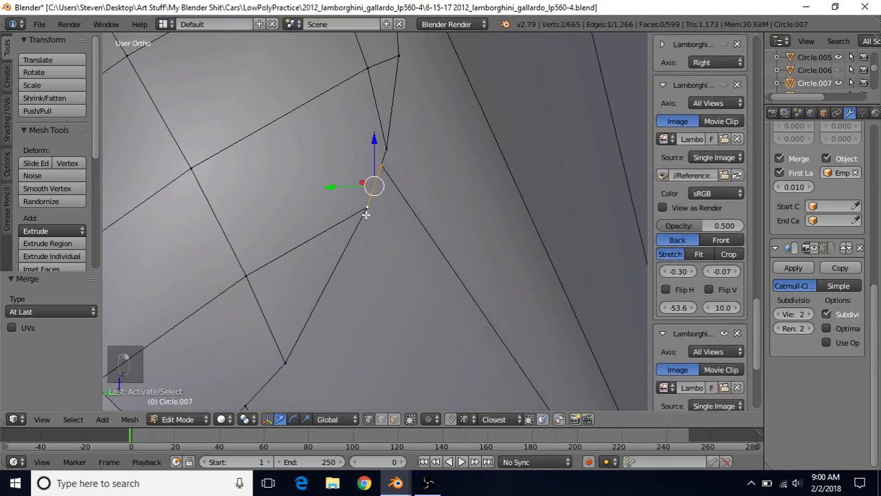
pyautogui.hotkey('shift', 'r')
# Merge another close pair of vertices farther along the dimple's rim, on the side facing the bolt hole, using At Last.
pyautogui.scroll(-4, 374, 192)
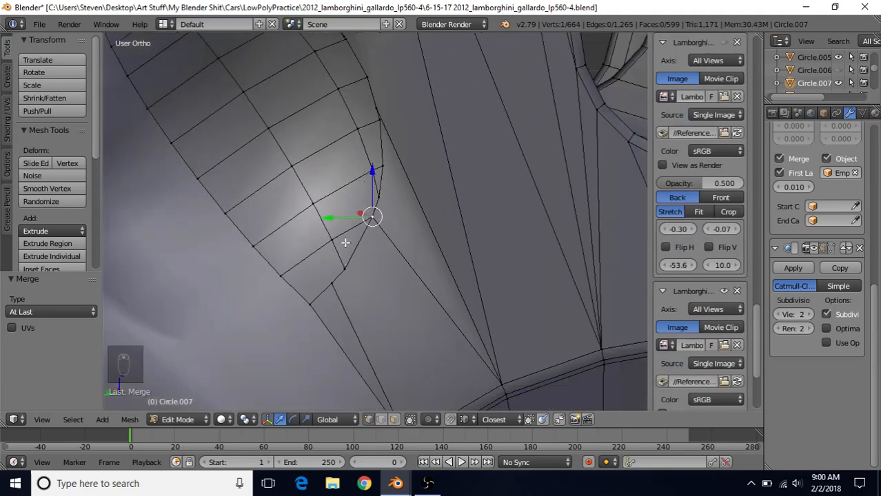
pyautogui.keyDown('shift'); pyautogui.rightClick(380, 114); pyautogui.keyUp('shift')
pyautogui.hotkey('shift', 'r')
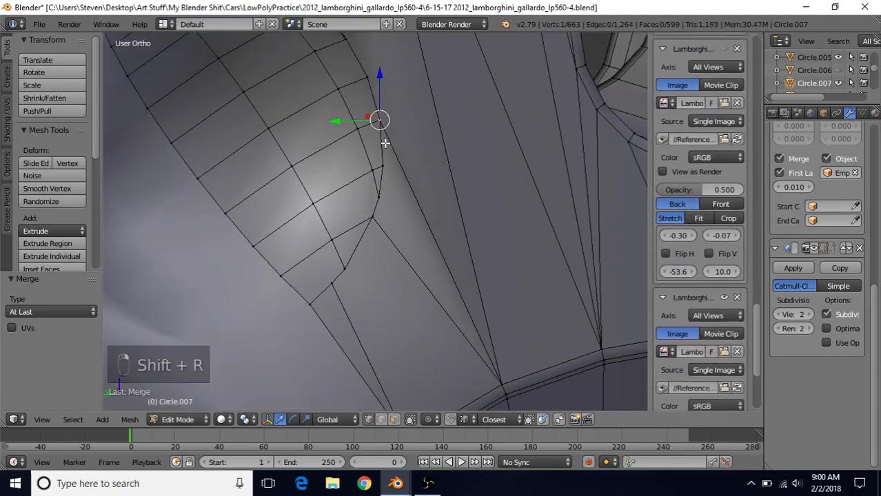
# Merge the nearly coincident vertices where a hub face edge meets the dimple's rim, on the bolt hole side, using At Last.
pyautogui.scroll(-3, 326, 177)
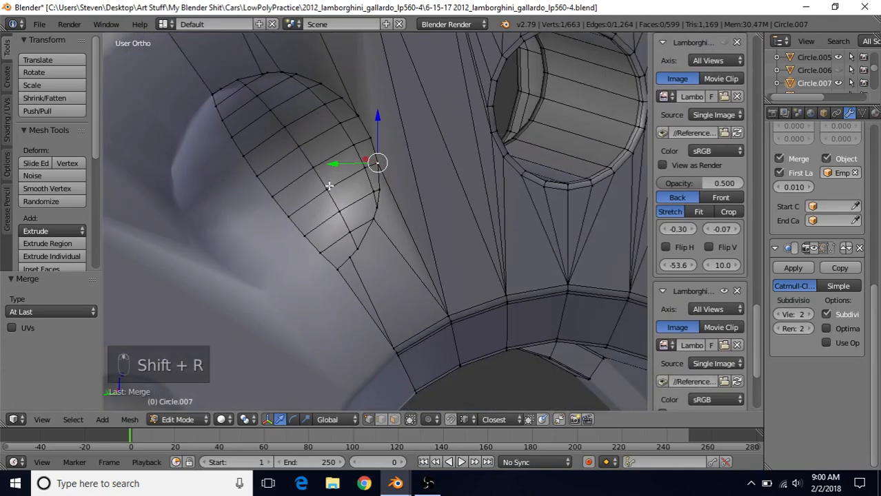
pyautogui.keyDown('shift'); pyautogui.moveTo(329, 186); pyautogui.dragTo(332, 211, button='middle'); pyautogui.keyUp('shift')
pyautogui.rightClick(364, 139)
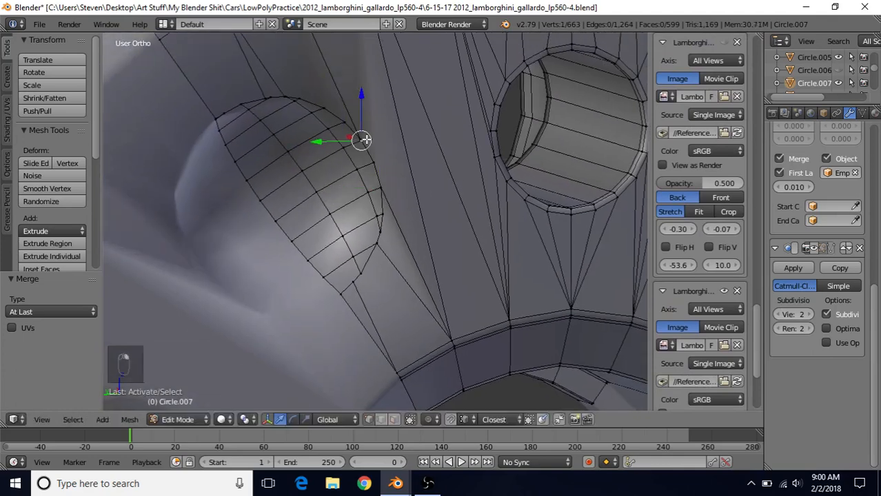
pyautogui.press('KP_Decimal')
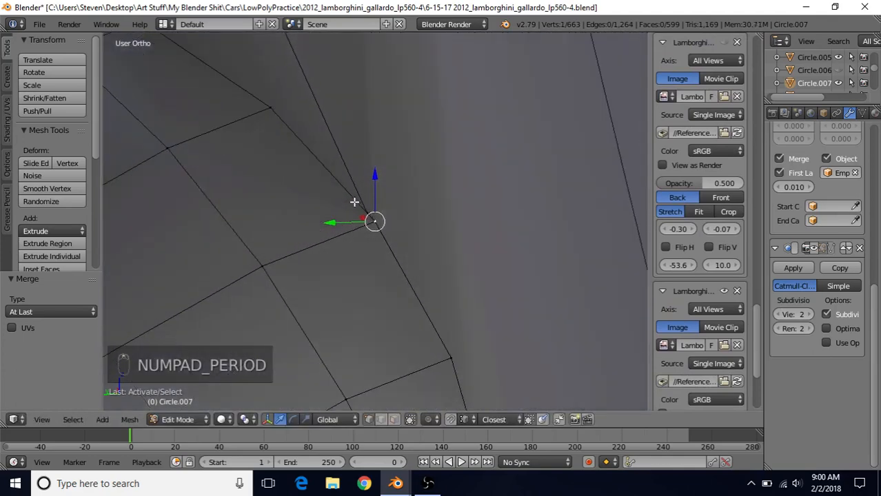
pyautogui.hotkey('shift', 'r')
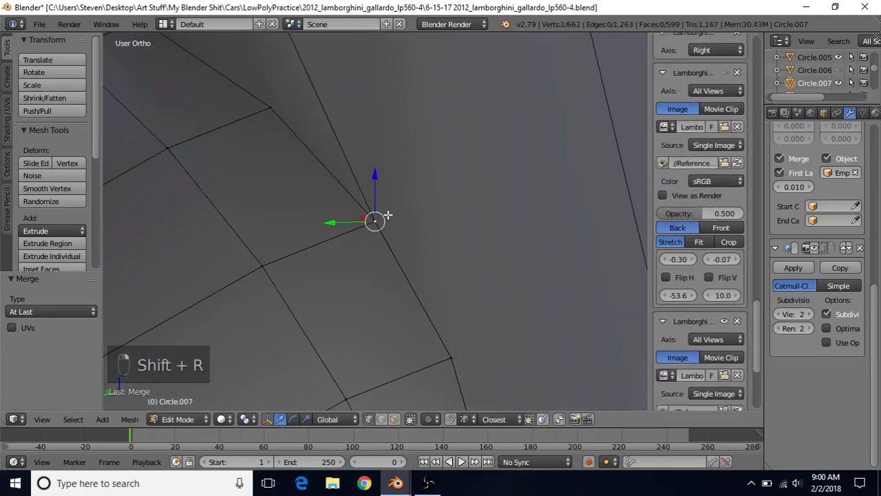
# Merge the two overlapping vertices at the crest of the dimple's rim, where a hub face edge ends, using At Last.
pyautogui.scroll(-4, 288, 206)
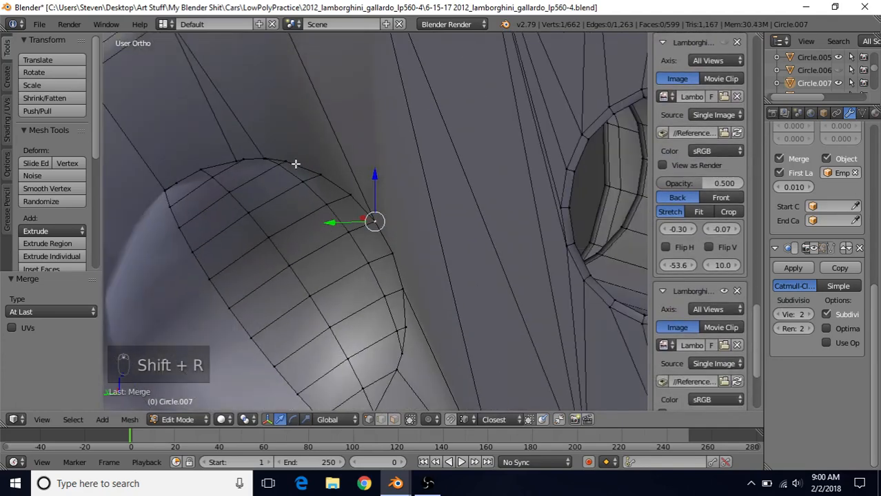
pyautogui.rightClick(259, 156)
pyautogui.press('KP_Decimal')
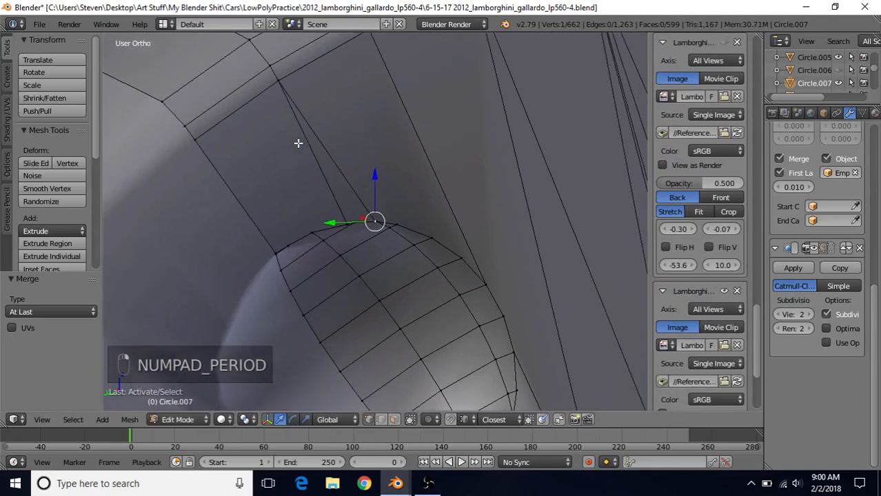
pyautogui.scroll(4, 357, 196)
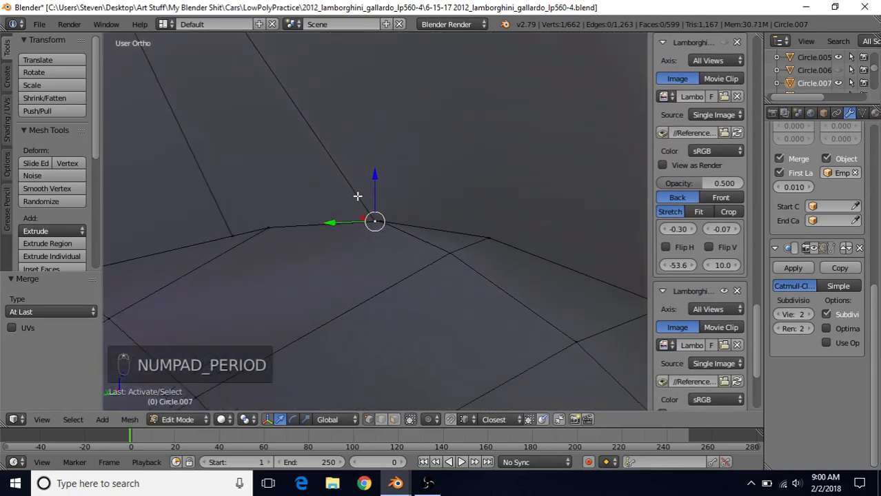
pyautogui.rightClick(390, 214)
pyautogui.press('KP_Decimal')
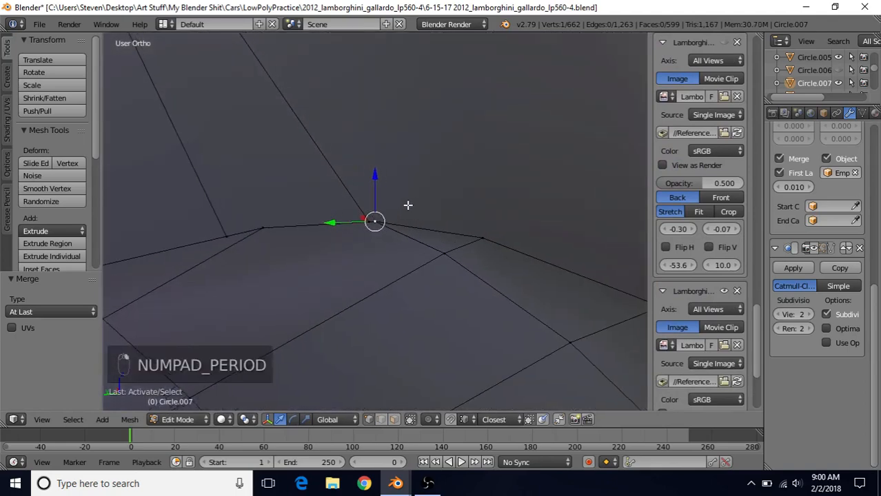
pyautogui.moveTo(464, 232); pyautogui.dragTo(392, 216, button='middle')
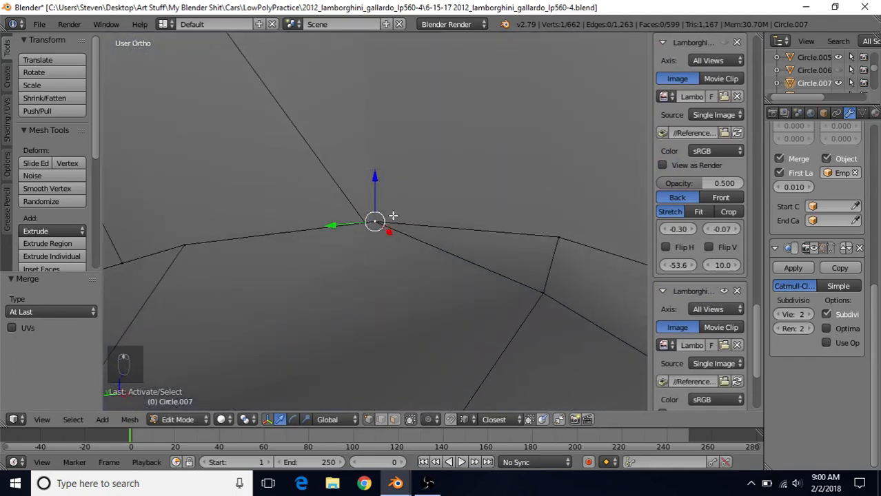
pyautogui.rightClick(351, 219)
pyautogui.keyDown('shift'); pyautogui.rightClick(375, 220); pyautogui.keyUp('shift')
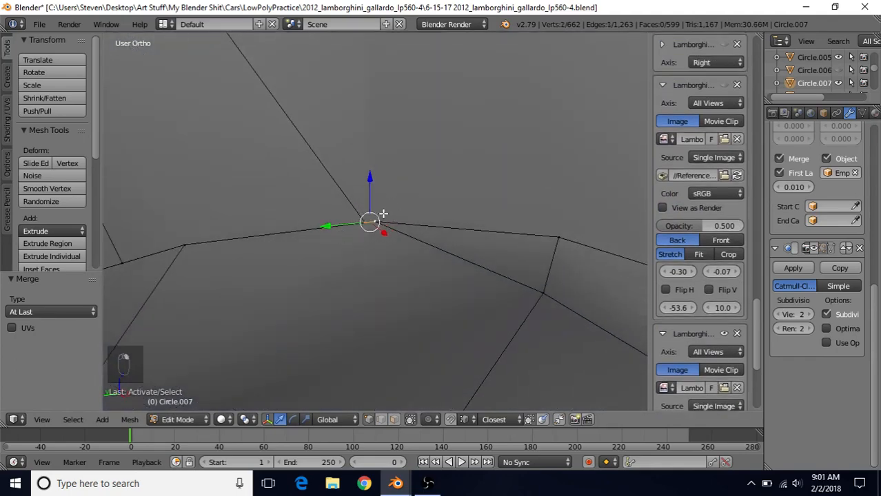
pyautogui.hotkey('shift', 'r')
# Merge the adjacent rim vertex, where the second converging hub face edge ends, into the neighbouring dimple grid vertex using At Last.
pyautogui.scroll(-3, 245, 252)
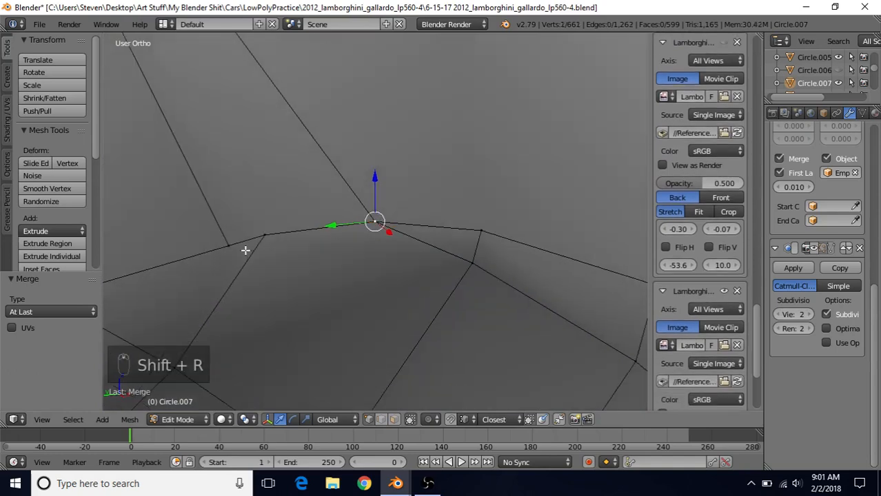
pyautogui.rightClick(229, 245)
pyautogui.keyDown('shift'); pyautogui.rightClick(264, 235); pyautogui.keyUp('shift')
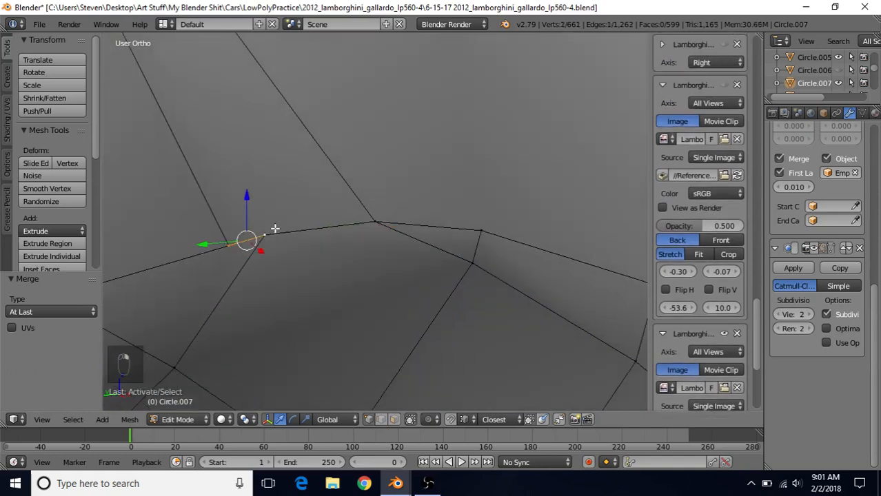
pyautogui.hotkey('shift', 'r')
# Merge the two stray vertices near the dimple's outer end into the rim's corner vertex on the mirror seam, using At Last.
pyautogui.scroll(-2, 282, 268)
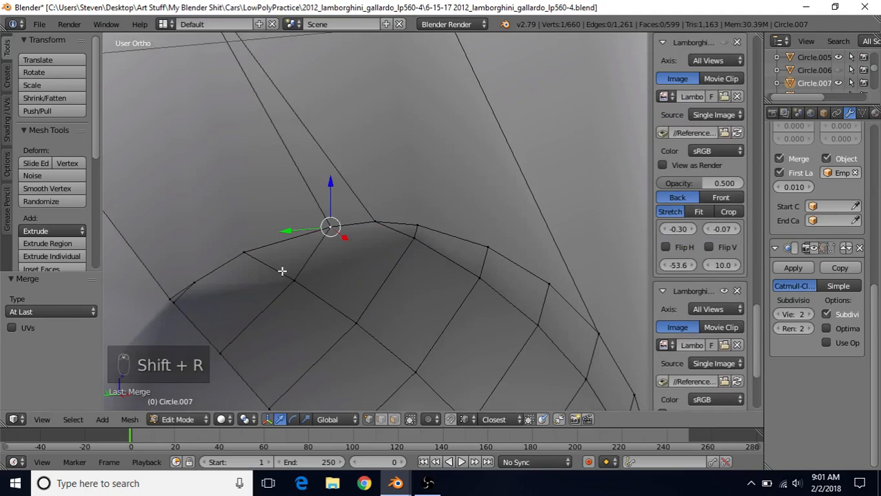
pyautogui.rightClick(208, 277)
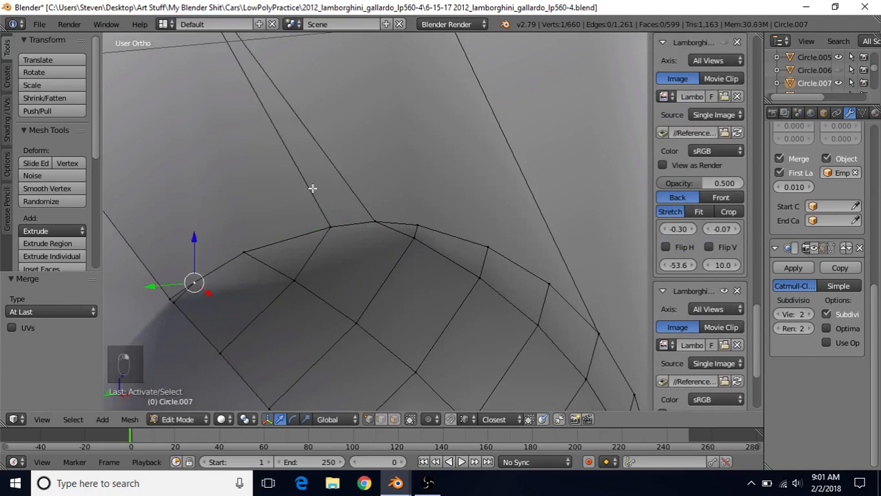
pyautogui.keyDown('shift'); pyautogui.rightClick(170, 285); pyautogui.keyUp('shift')
pyautogui.hotkey('shift', 'r')
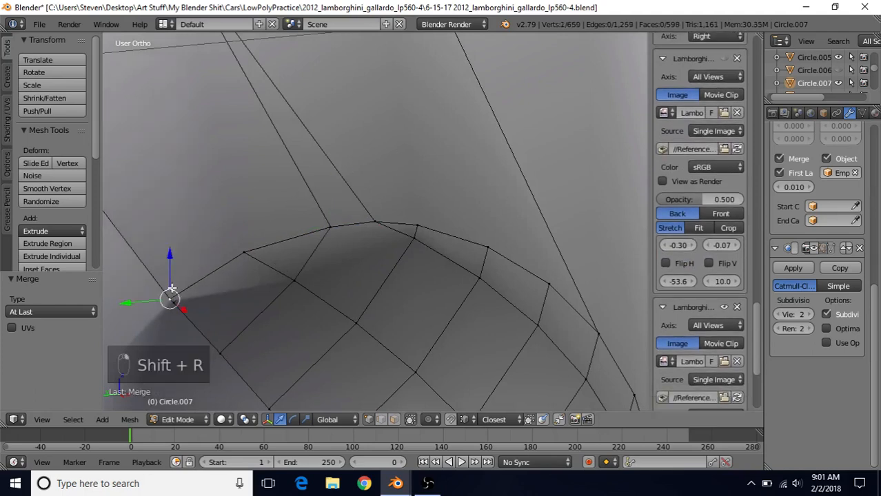
pyautogui.rightClick(178, 309)
pyautogui.keyDown('shift'); pyautogui.rightClick(165, 286); pyautogui.keyUp('shift')
pyautogui.hotkey('shift', 'r')
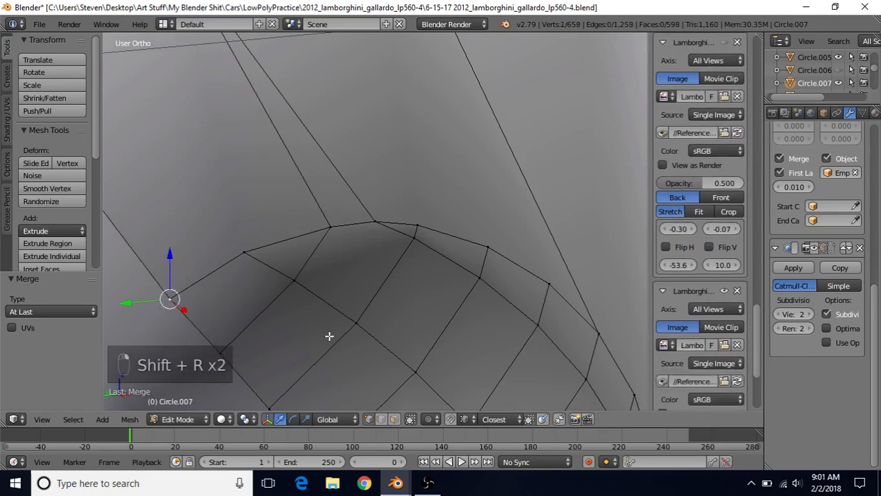
# Merge the hub face edge's end vertex near the center bore into the neighbouring dimple rim vertex, using At Last.
pyautogui.scroll(-4, 328, 334)
pyautogui.scroll(-3, 410, 335)
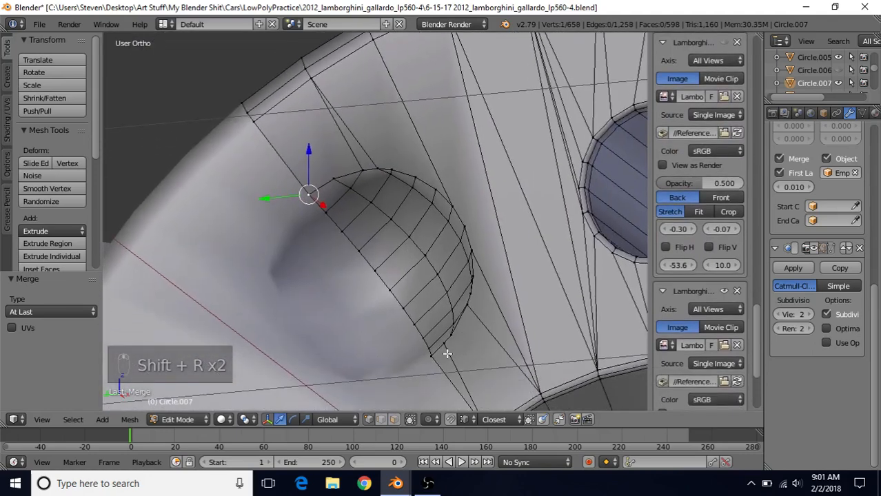
pyautogui.rightClick(446, 353)
pyautogui.press('KP_Decimal')
pyautogui.scroll(5, 380, 223)
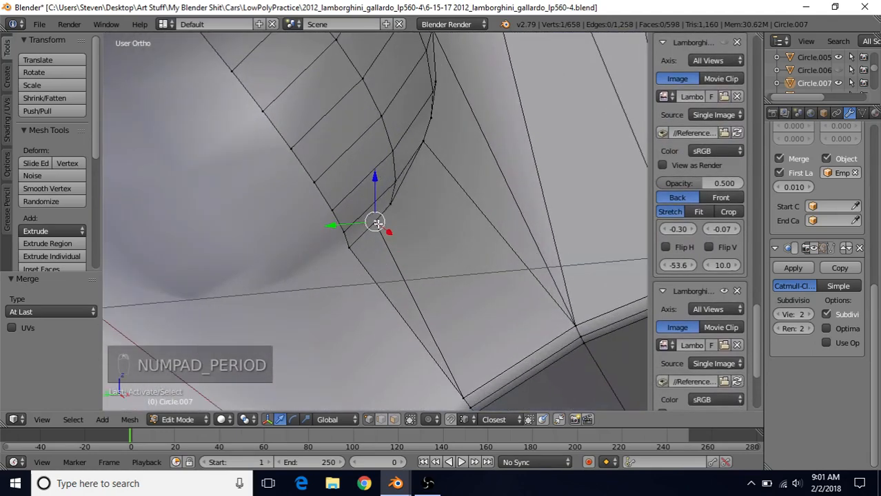
pyautogui.scroll(-1, 439, 195)
pyautogui.hotkey('shift', 'r')
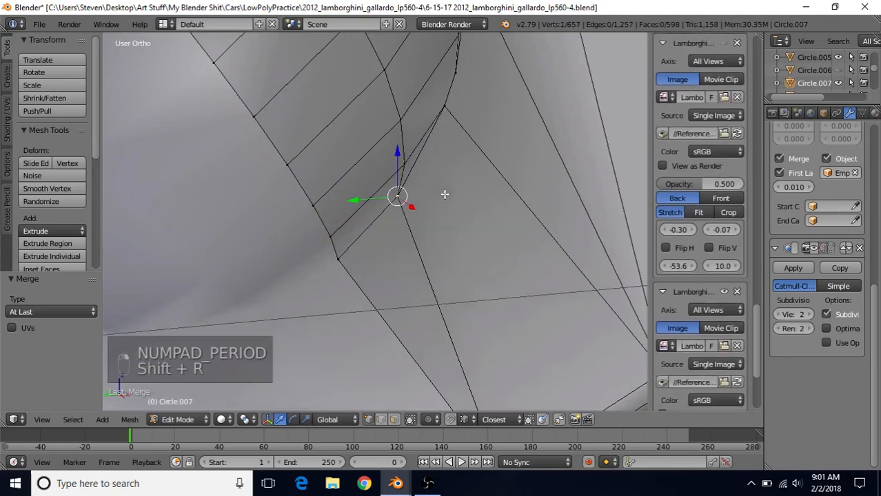
# In face selection mode, triangulate the two many-sided faces between the dimple's rim and the hub face's outer edge.
pyautogui.scroll(-4, 347, 245)
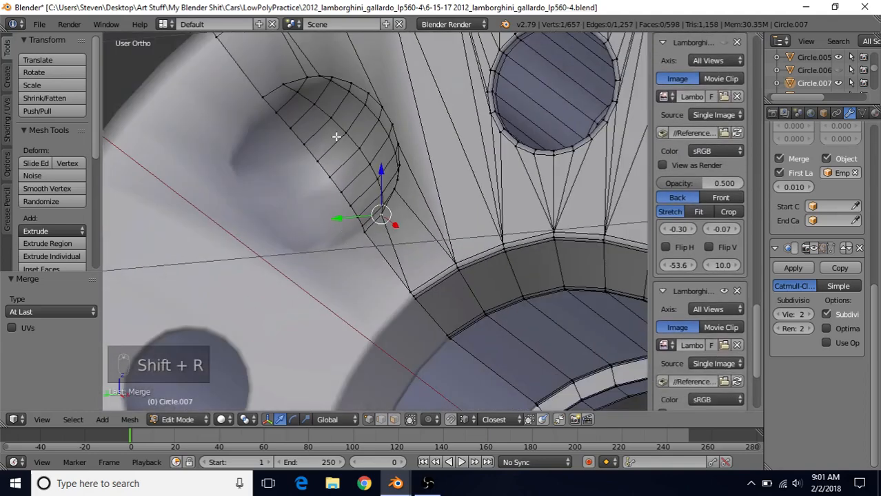
pyautogui.scroll(3, 337, 162)
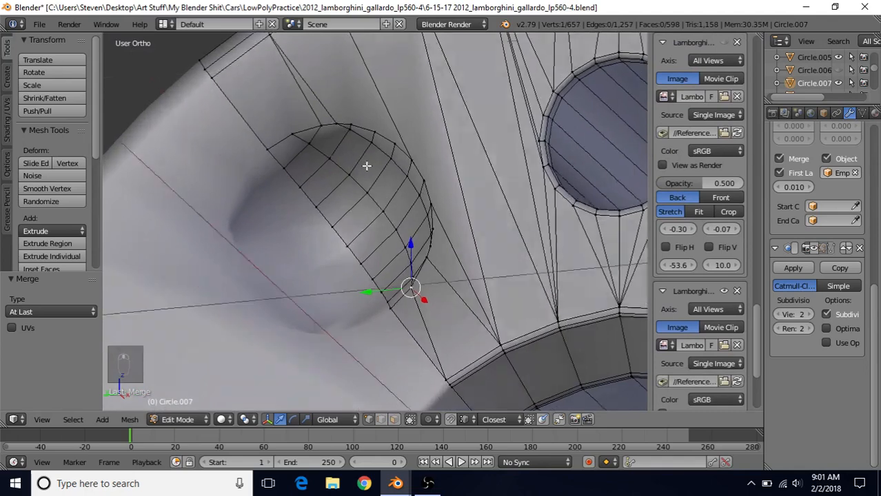
pyautogui.scroll(2, 366, 165)
pyautogui.scroll(2, 388, 144)
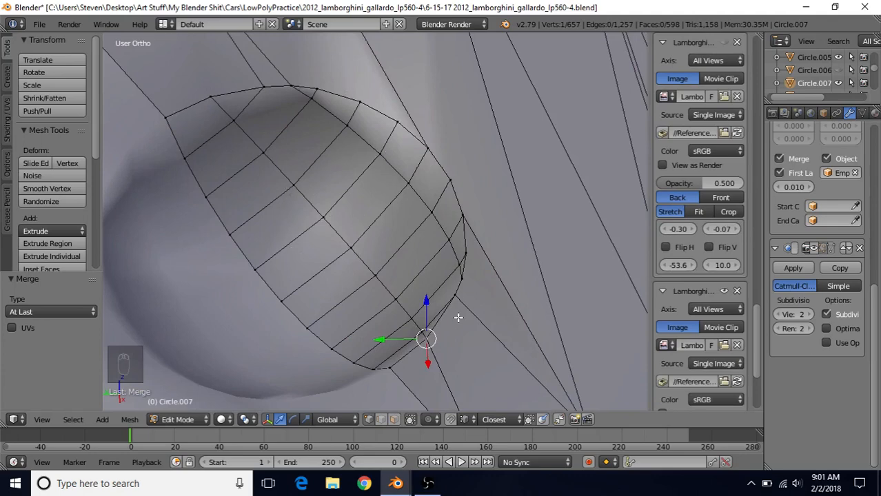
pyautogui.click(393, 419)
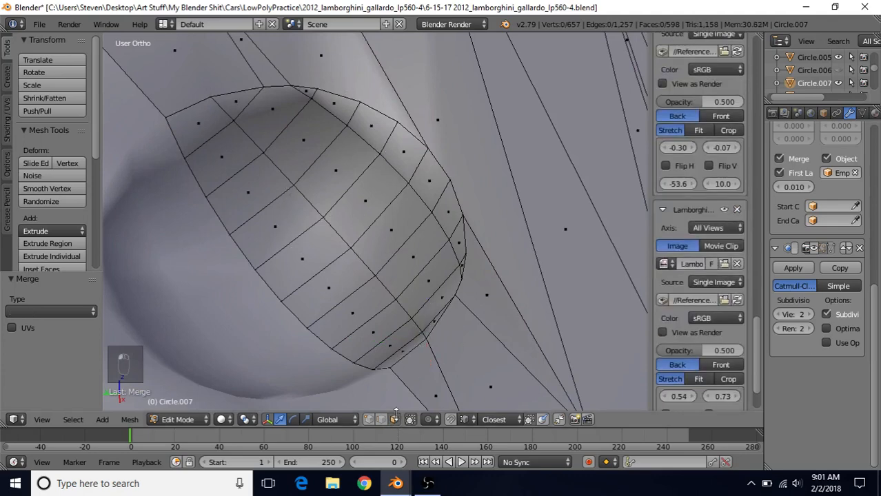
pyautogui.scroll(-4, 314, 142)
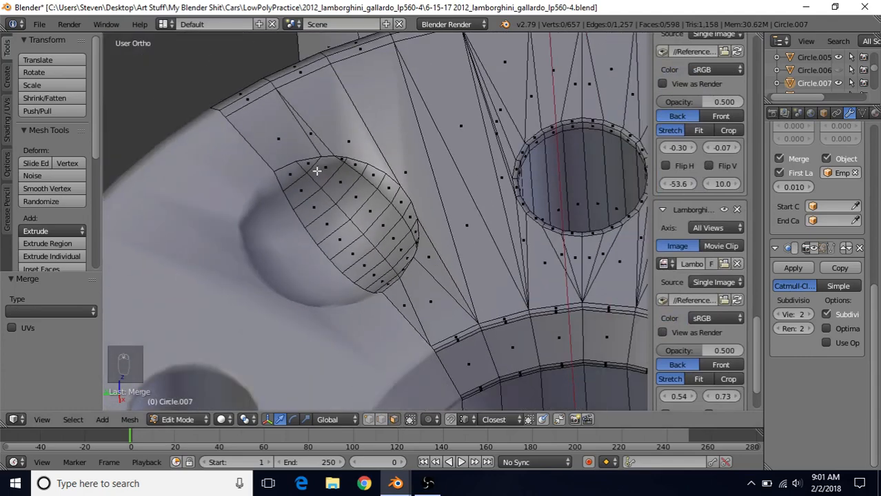
pyautogui.rightClick(290, 138)
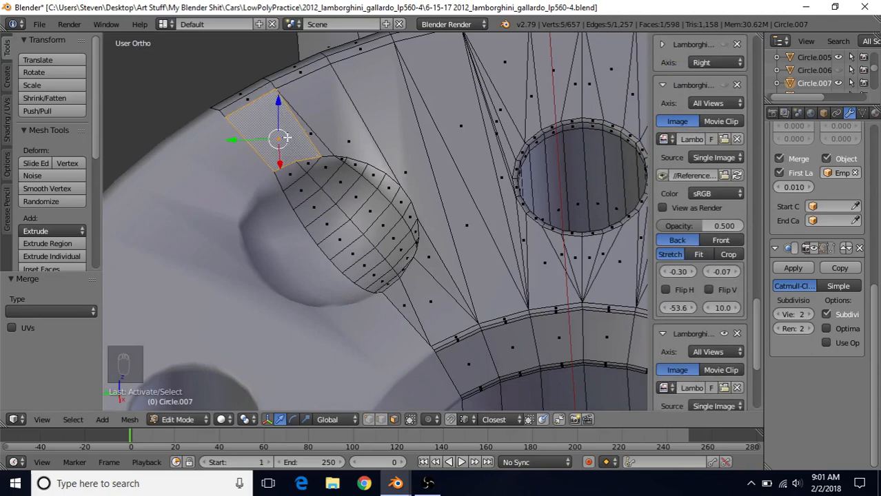
pyautogui.hotkey('ctrl', 't')
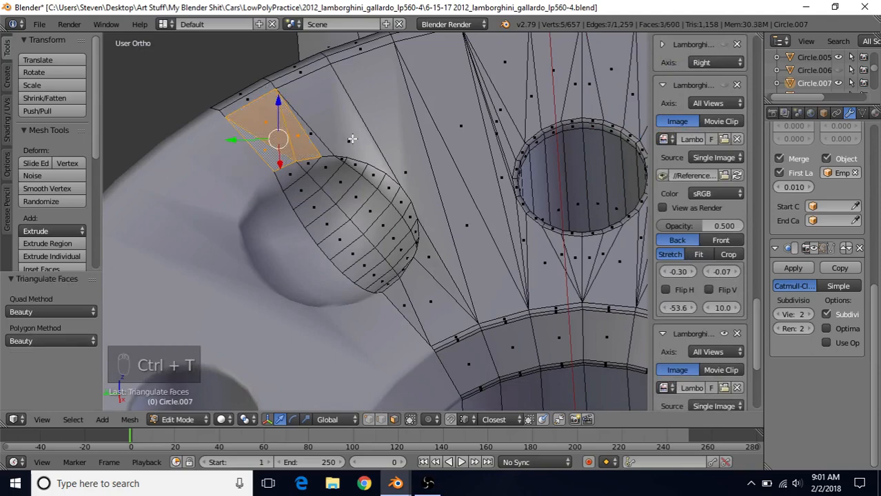
pyautogui.rightClick(334, 103)
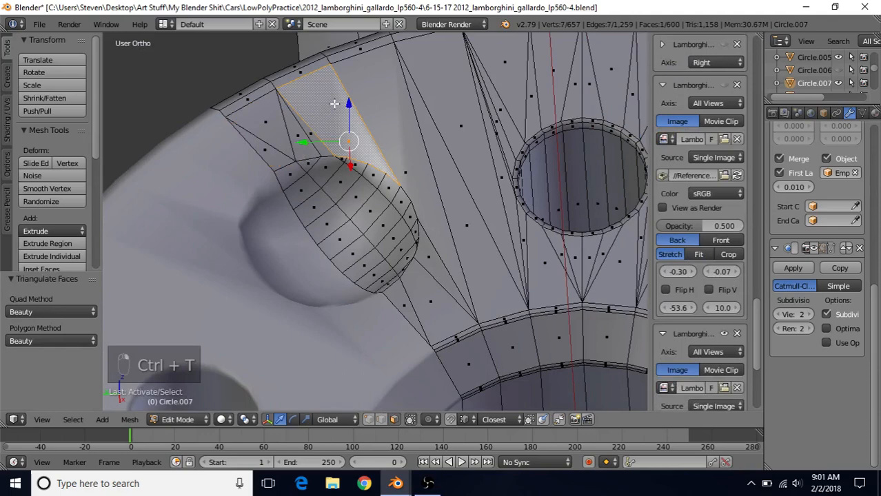
pyautogui.hotkey('ctrl', 't')
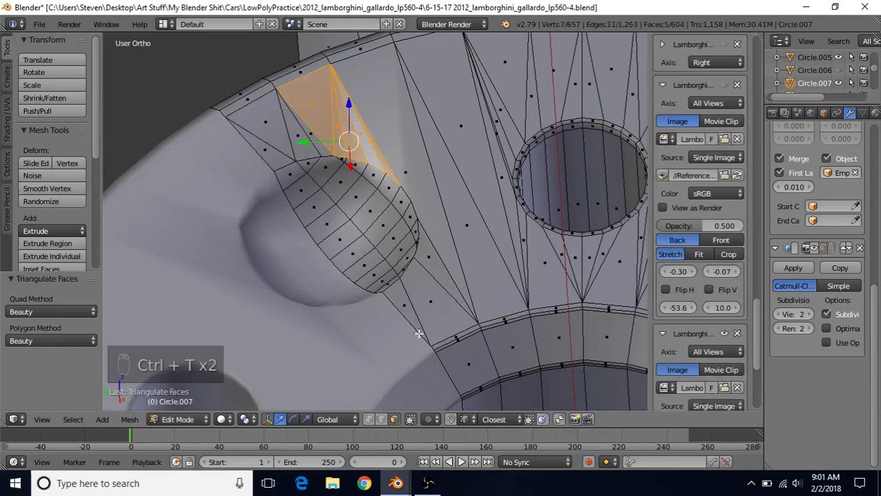
# Triangulate the four-sided face between the dimple's rim and the center bore edge, undoing and reapplying it once.
pyautogui.rightClick(428, 285)
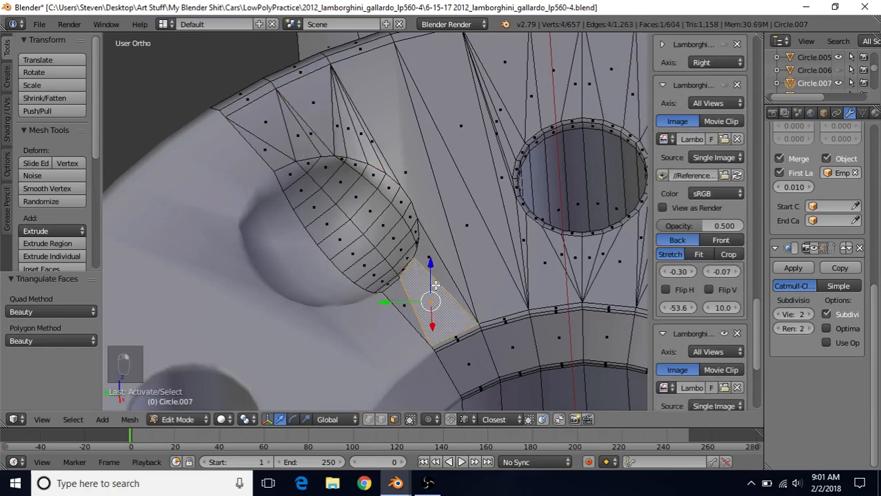
pyautogui.hotkey('ctrl', 't')
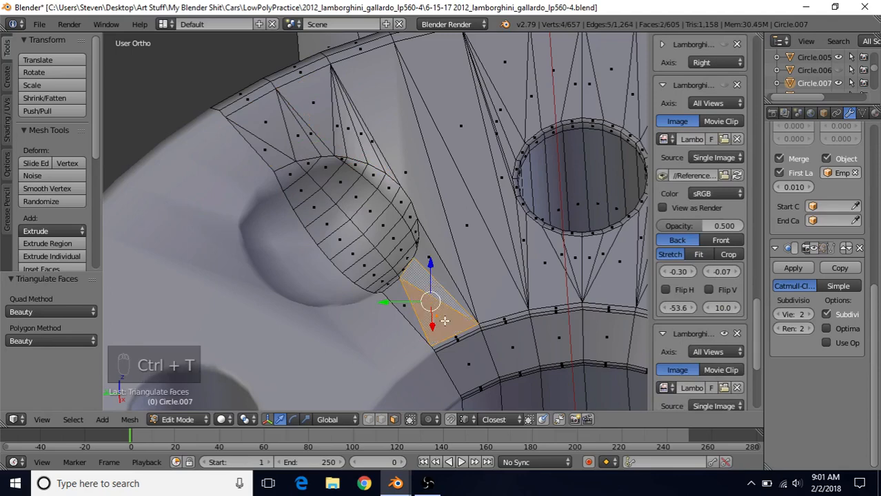
pyautogui.scroll(1, 445, 321)
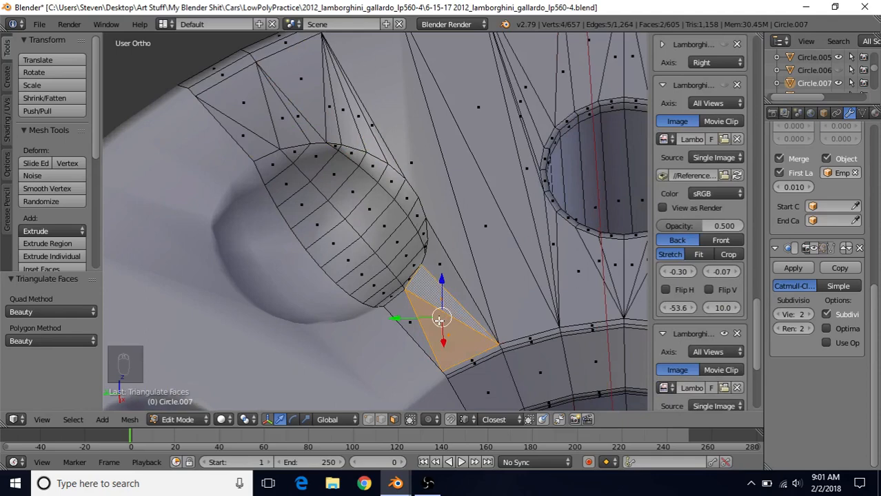
pyautogui.hotkey('ctrl', 'z')
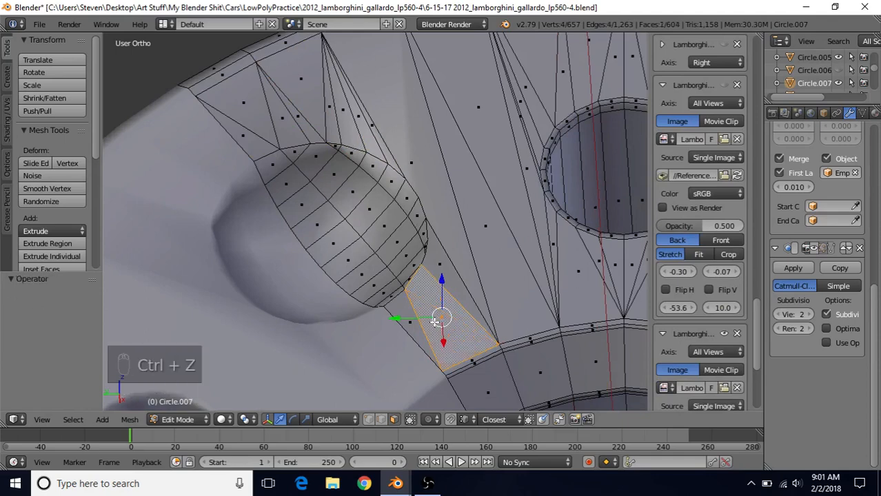
pyautogui.hotkey('ctrl', 't')
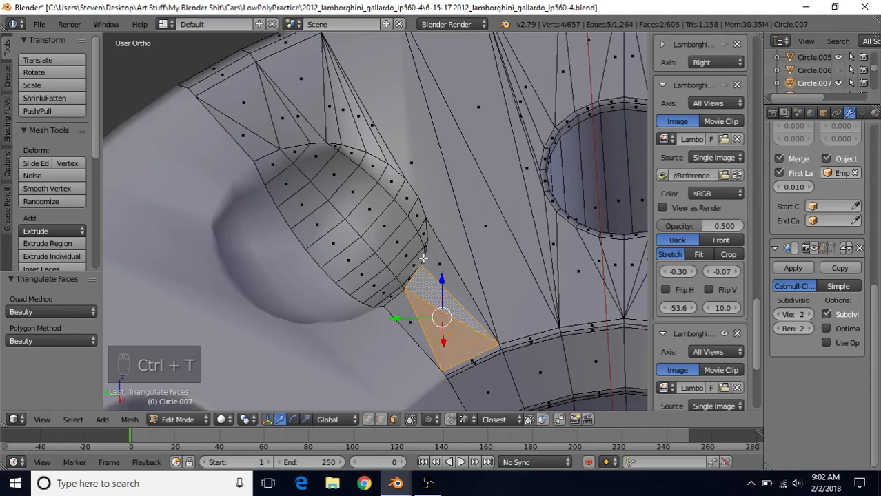
# In vertex selection mode, connect the dimple's rim vertex to the facing edge vertex of the neighbouring round hole with Vertex Connect Path.
pyautogui.click(370, 419)
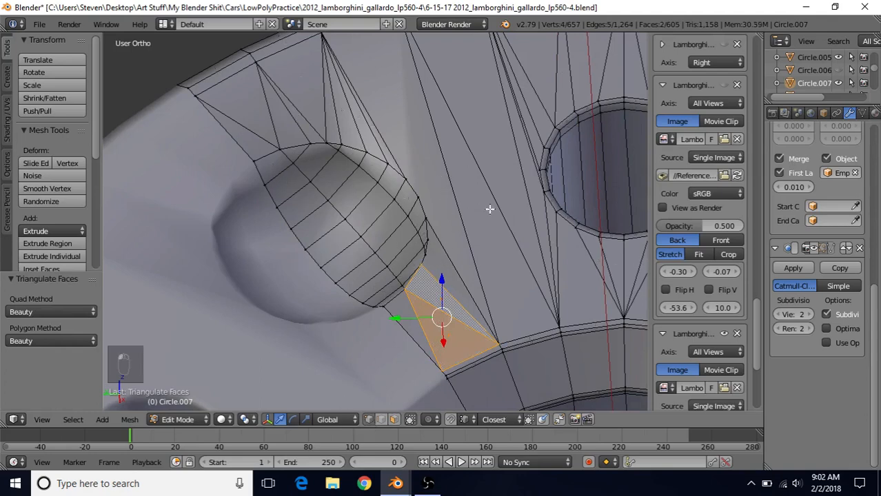
pyautogui.rightClick(417, 196)
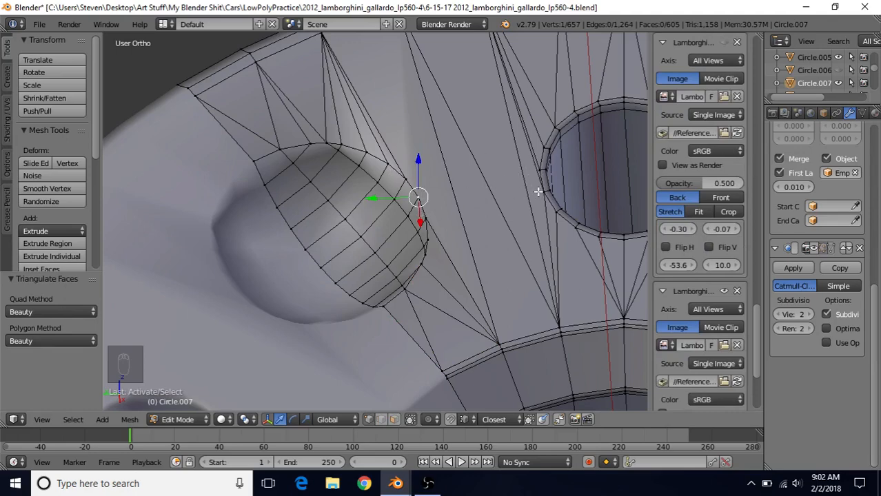
pyautogui.keyDown('shift'); pyautogui.rightClick(528, 171); pyautogui.keyUp('shift')
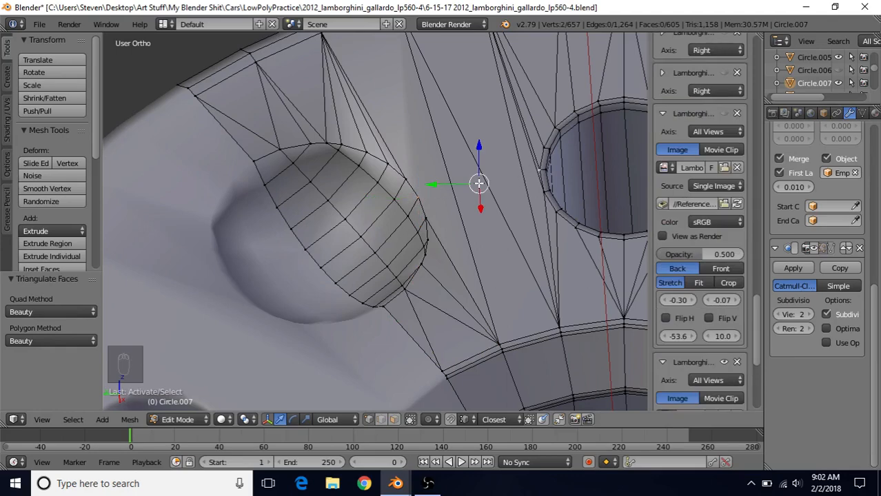
pyautogui.press('j')
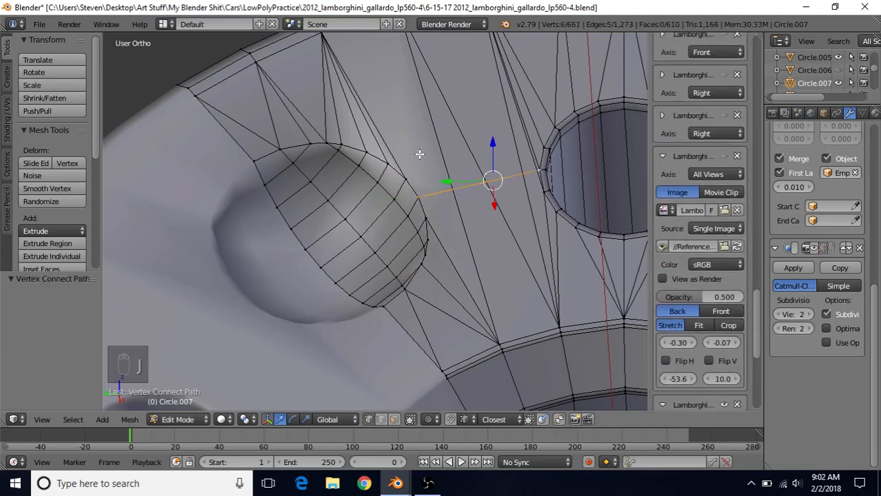
# Triangulate the five-sided face between the dimple's rim, the new connecting edge and the hub face's outer edge.
pyautogui.keyDown('shift'); pyautogui.moveTo(419, 151); pyautogui.dragTo(426, 256, button='middle'); pyautogui.keyUp('shift')
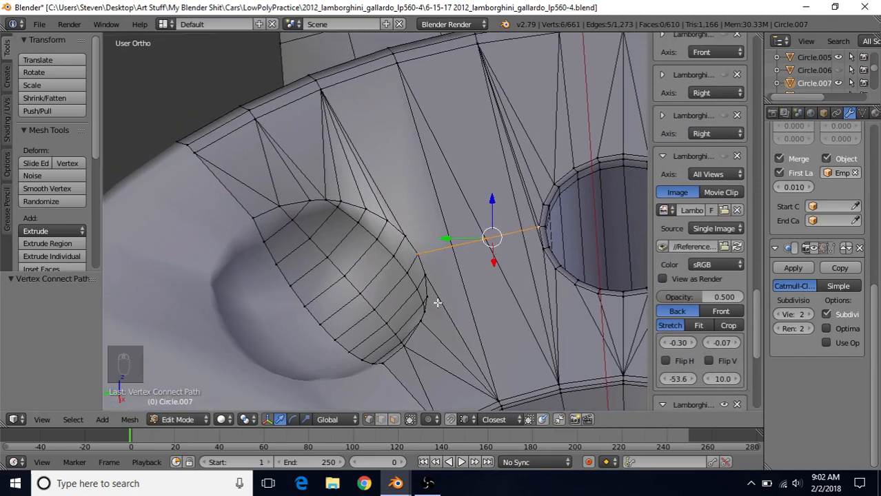
pyautogui.press('a')
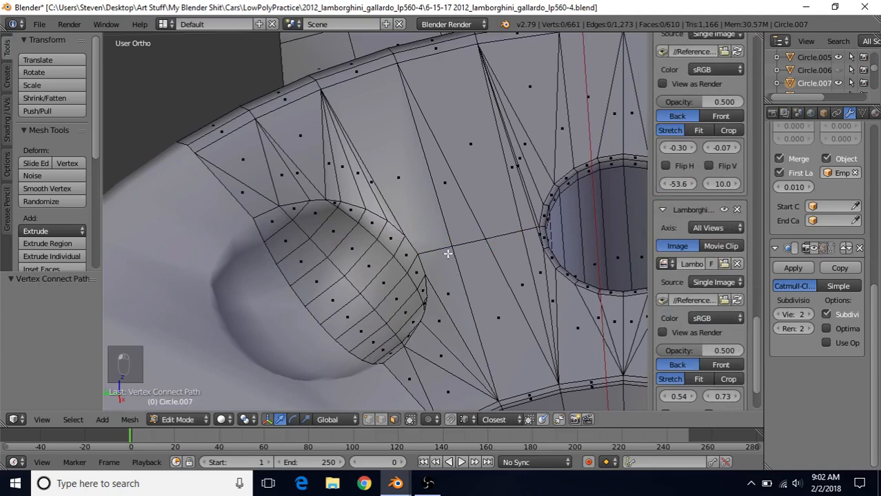
pyautogui.rightClick(401, 166)
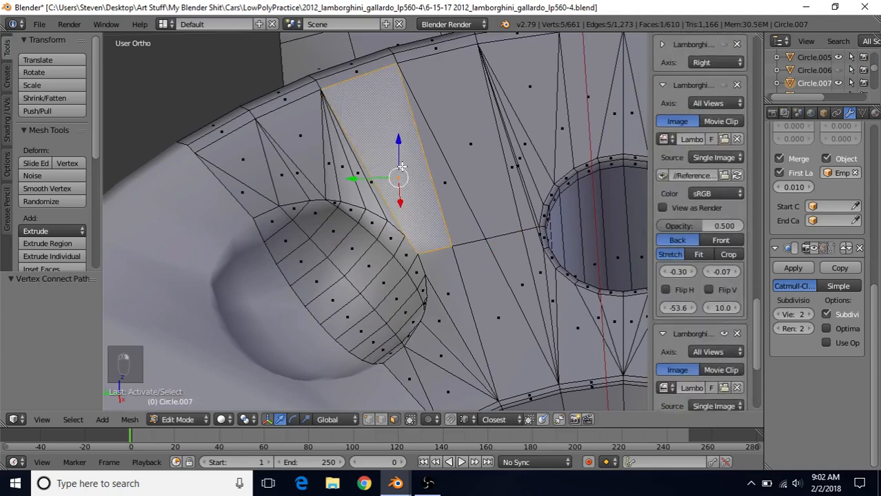
pyautogui.hotkey('ctrl', 't')
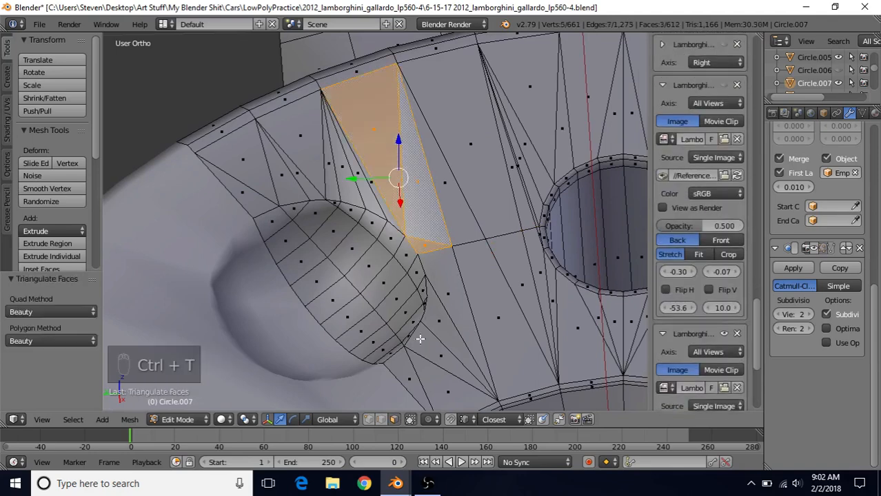
pyautogui.rightClick(433, 267)
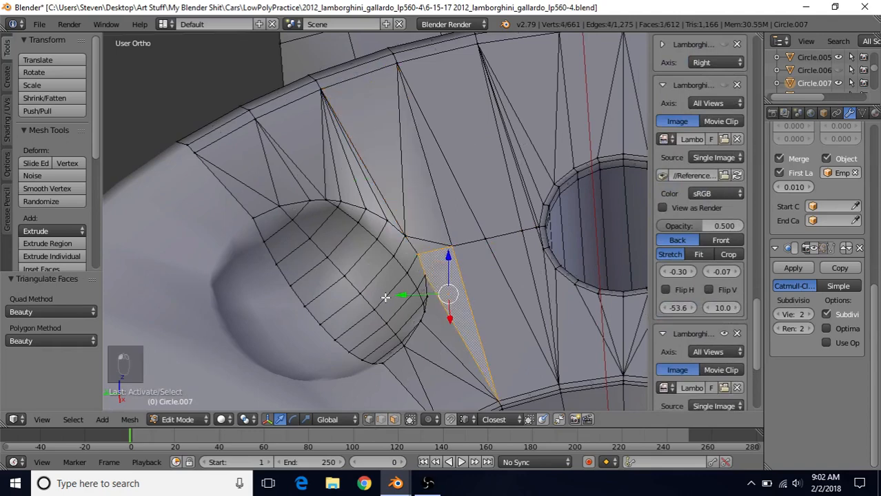
pyautogui.press('a')
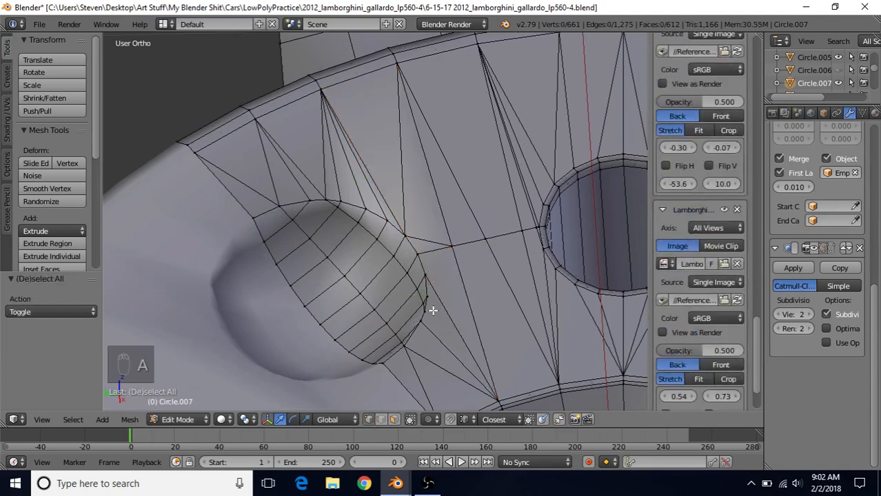
pyautogui.press('3')
pyautogui.rightClick(423, 346)
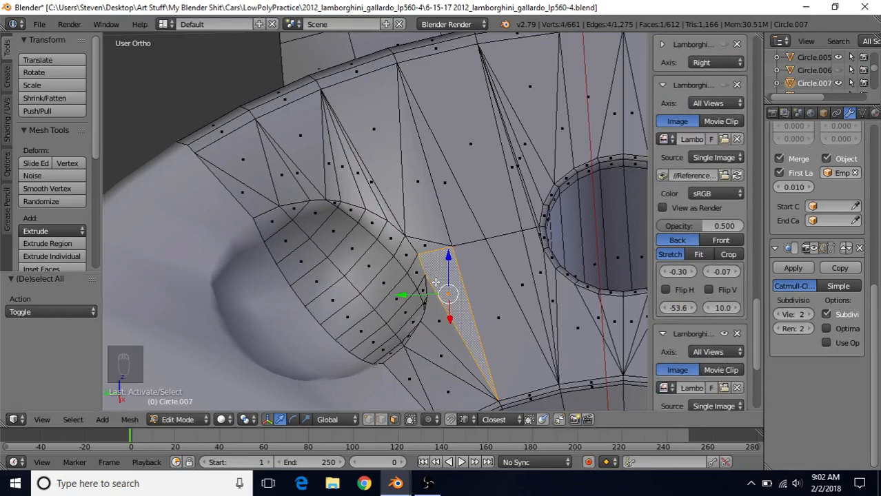
pyautogui.rightClick(422, 204)
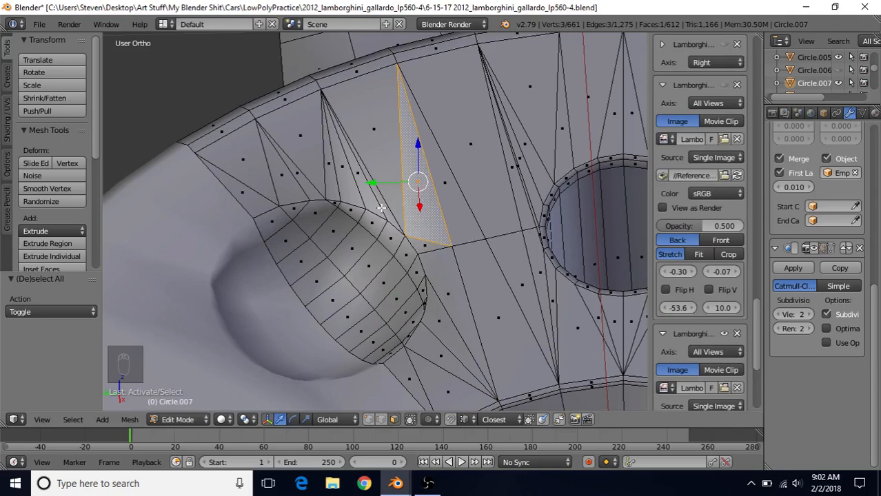
pyautogui.click(368, 418)
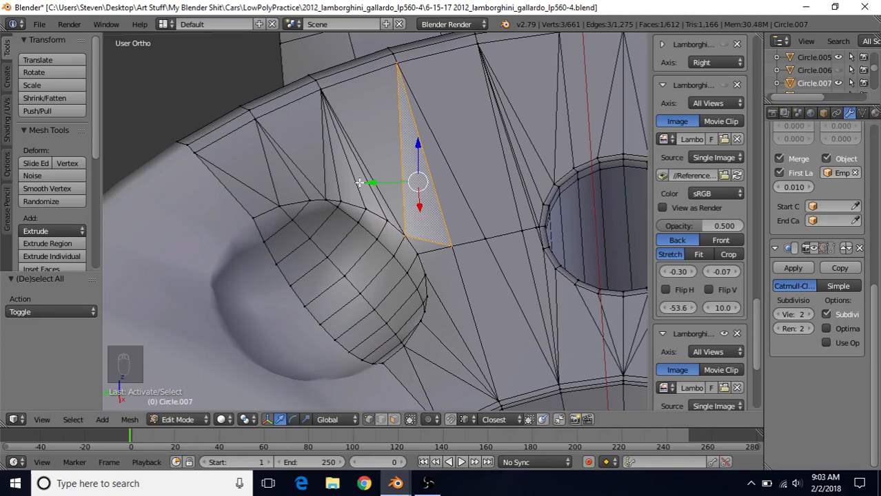
pyautogui.press('k')
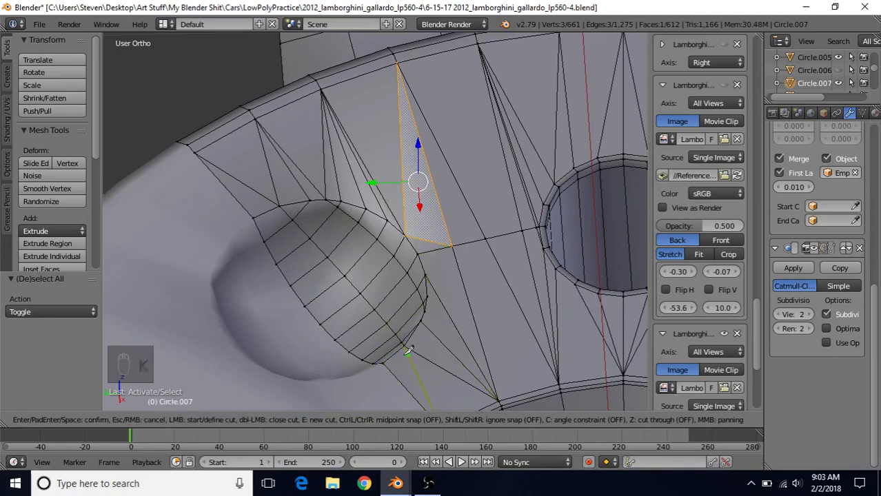
pyautogui.click(396, 377)
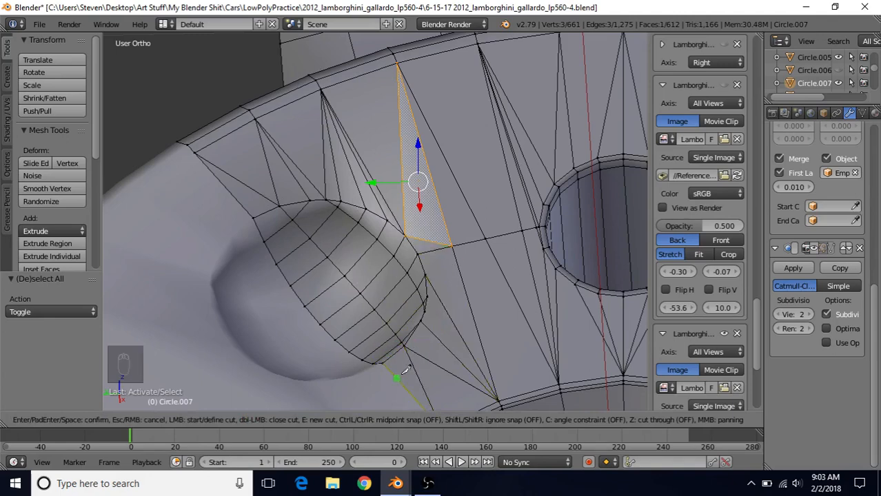
pyautogui.rightClick(449, 335)
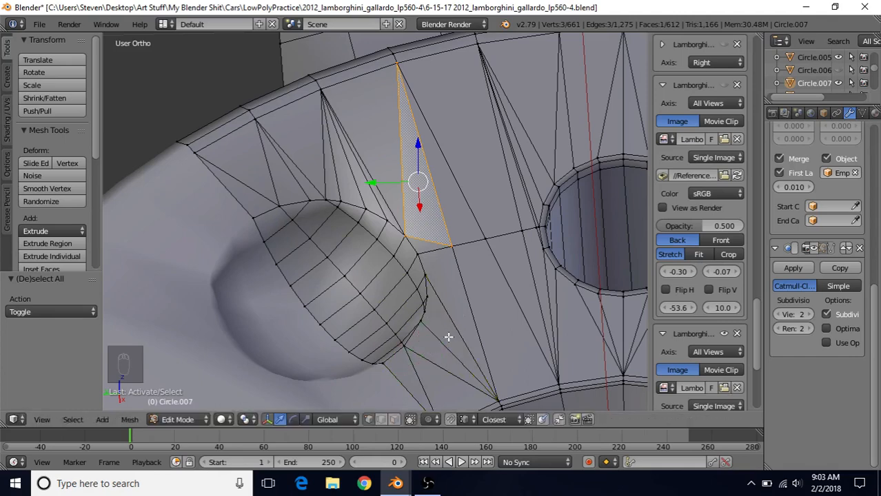
# In face selection mode, triangulate the narrow five-sided face running from the dimple's rim to the center bore edge, and clear the selection.
pyautogui.click(393, 419)
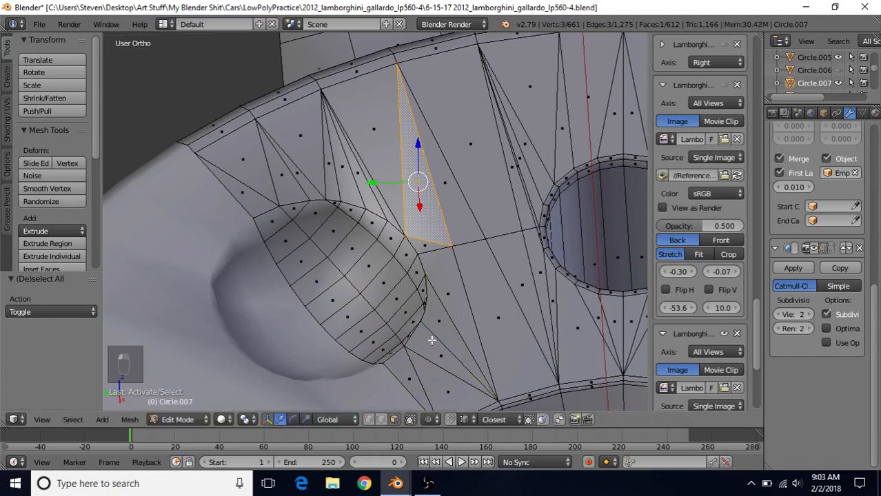
pyautogui.rightClick(440, 318)
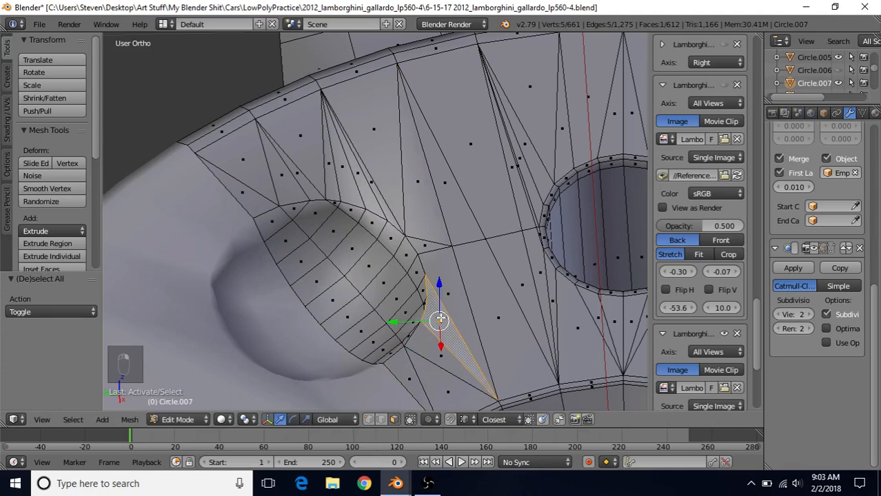
pyautogui.hotkey('ctrl', 't')
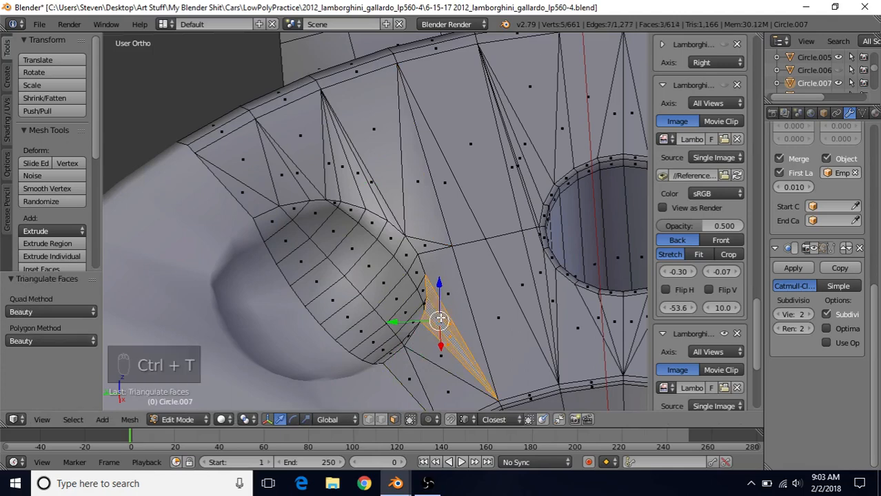
pyautogui.press('a')
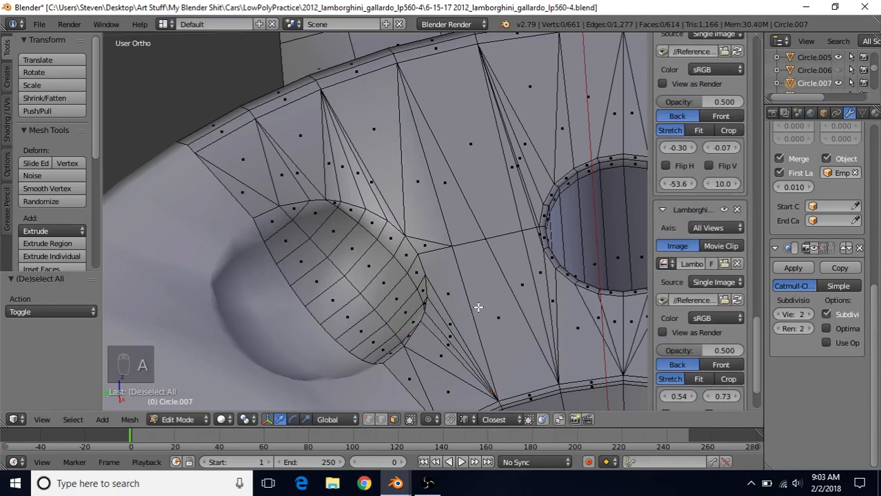
# Knife-cut a path around the outside of the dimple's rim, from the seam edge near the center bore to the seam edge near the outer rim.
pyautogui.press('k')
pyautogui.click(395, 376)
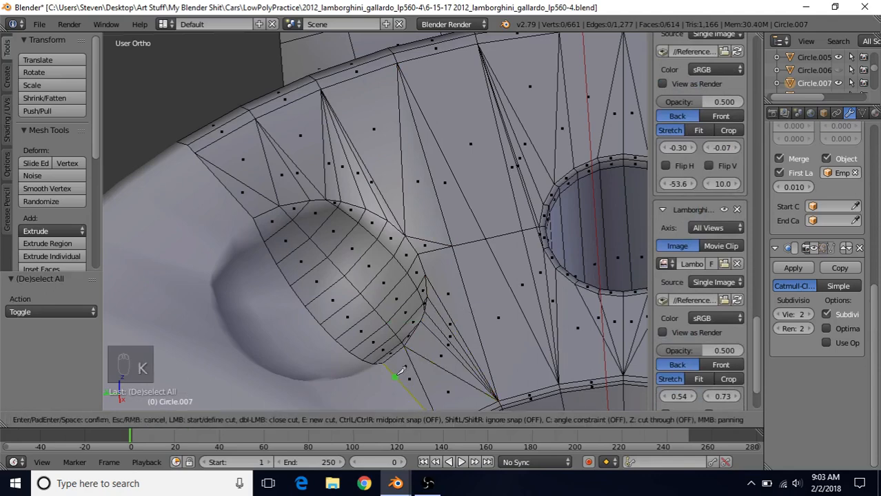
pyautogui.click(448, 315)
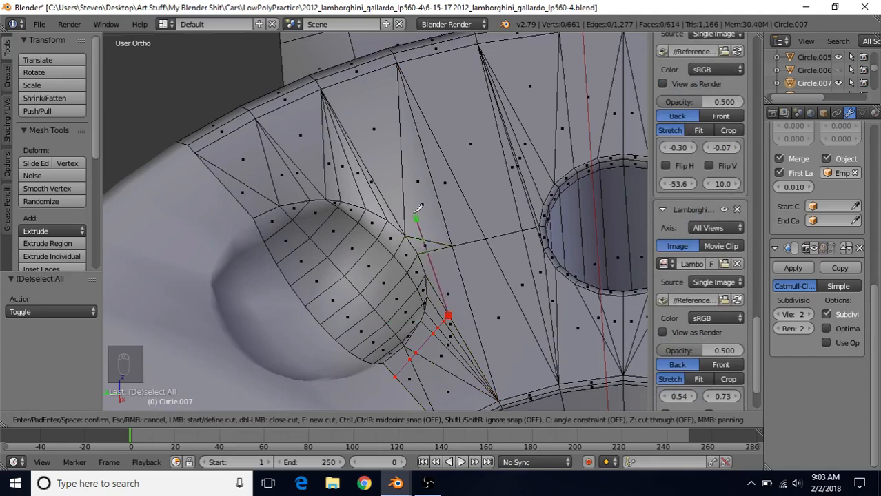
pyautogui.click(403, 180)
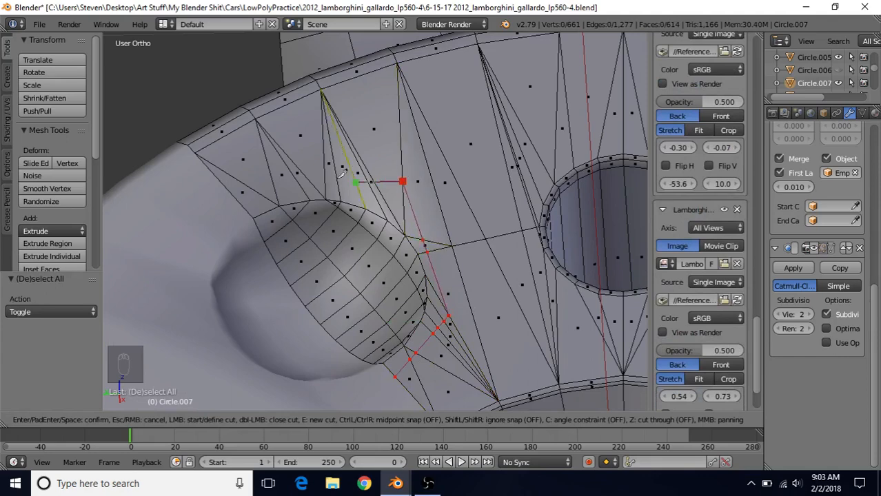
pyautogui.click(236, 179)
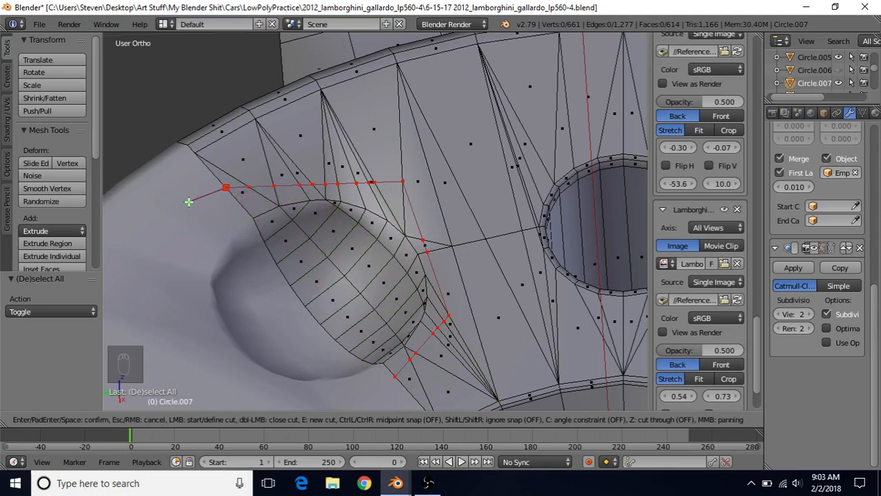
pyautogui.press('Return')
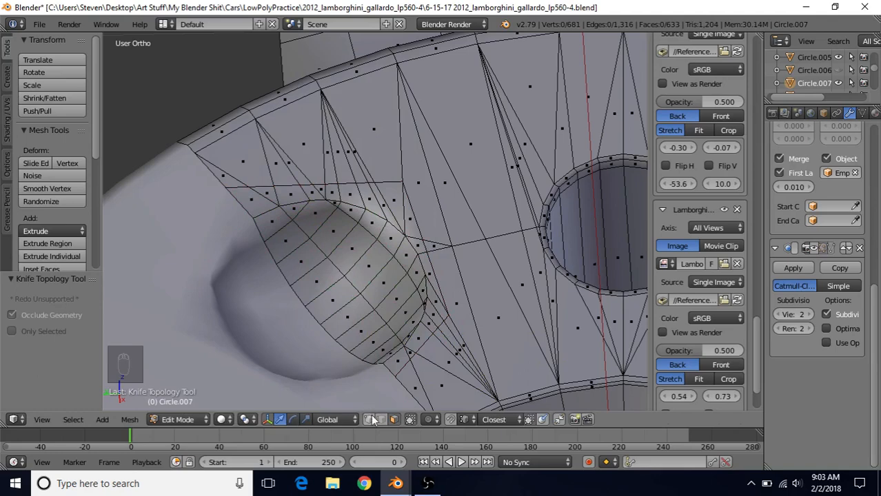
# Select the knife-cut edge loop in vertex mode and edge slide it close to the dimple's rim with a factor of about -0.928.
pyautogui.click(368, 419)
pyautogui.keyDown('alt'); pyautogui.rightClick(259, 180); pyautogui.keyUp('alt')
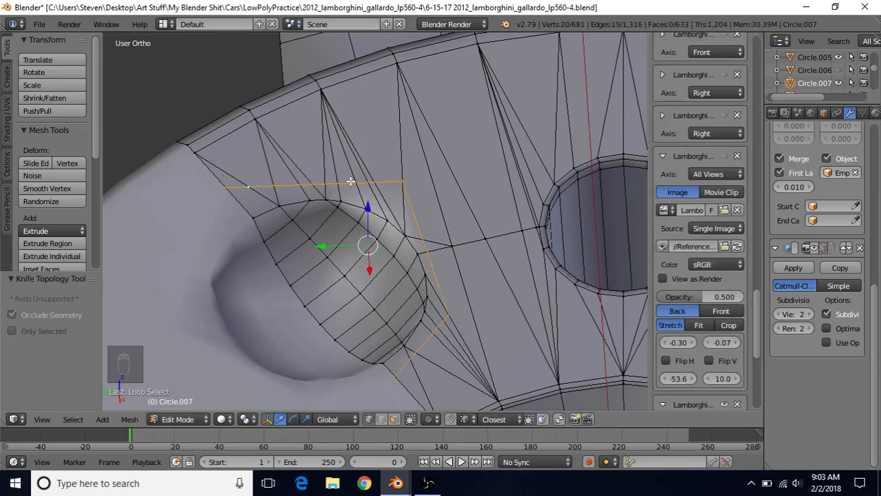
pyautogui.press('g')
pyautogui.press('g')
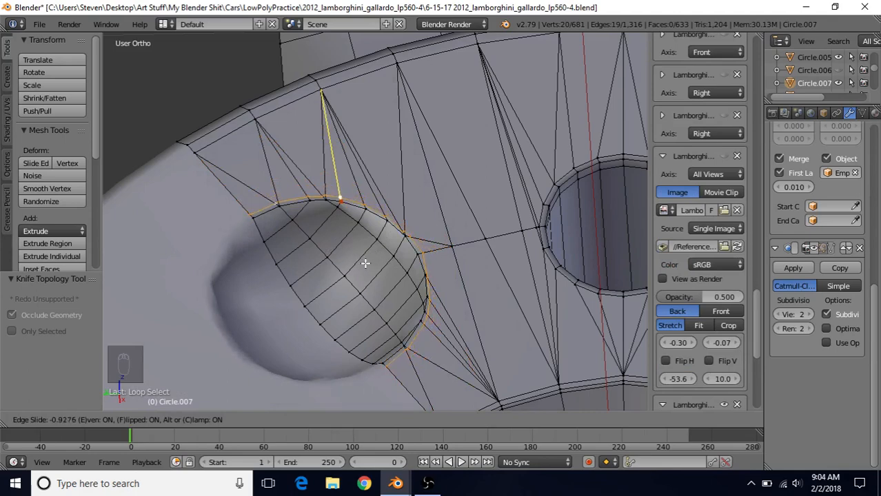
pyautogui.click(366, 263)
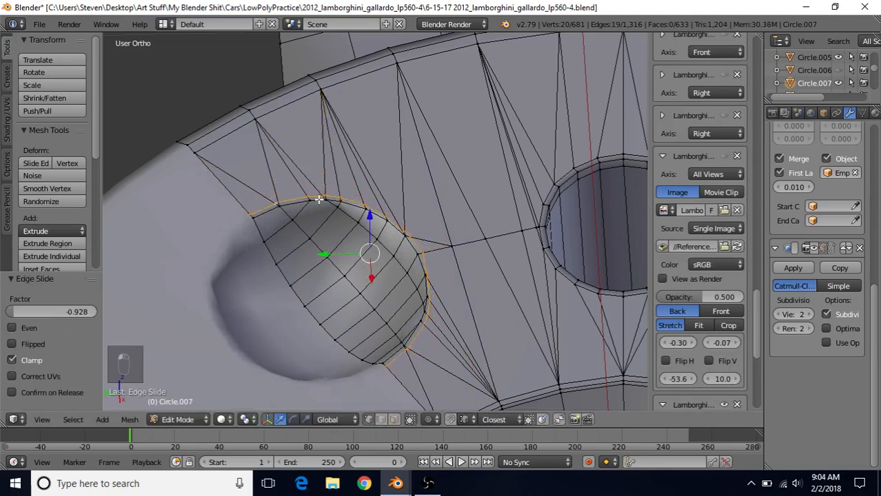
# Merge two pairs of nearly coincident vertices on the slid loop along the dimple's outer end, using At Center for each.
pyautogui.scroll(3, 406, 295)
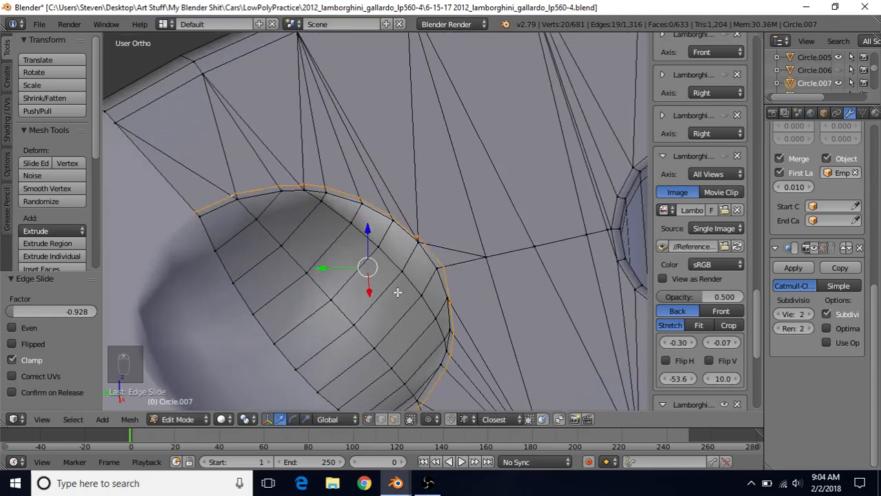
pyautogui.keyDown('shift'); pyautogui.moveTo(313, 243); pyautogui.dragTo(381, 265, button='middle'); pyautogui.keyUp('shift')
pyautogui.scroll(3, 330, 255)
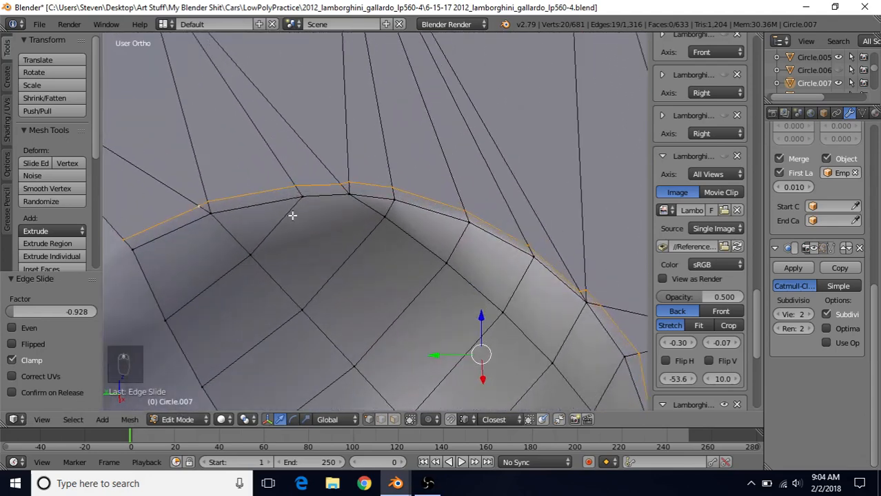
pyautogui.rightClick(200, 203)
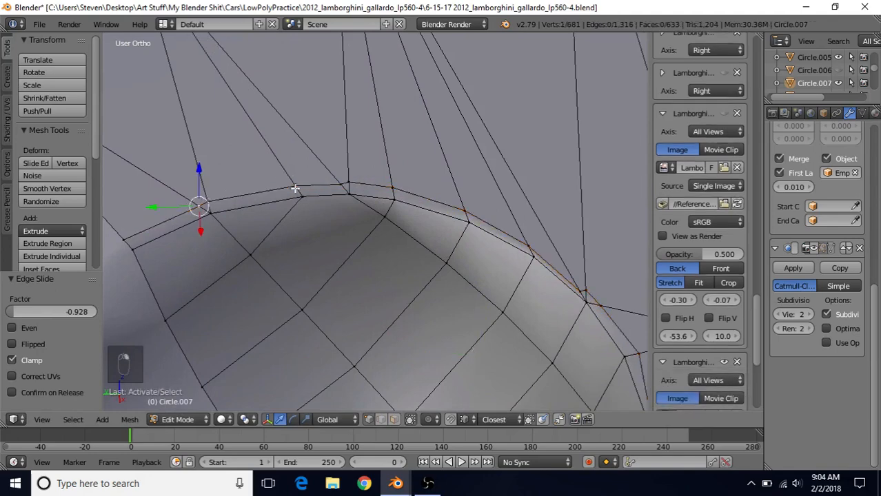
pyautogui.keyDown('shift'); pyautogui.rightClick(201, 198); pyautogui.keyUp('shift')
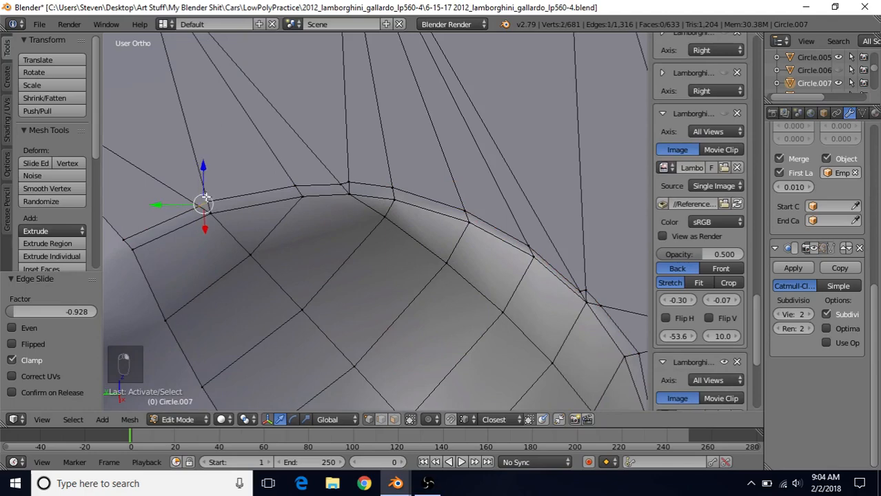
pyautogui.hotkey('alt', 'm')
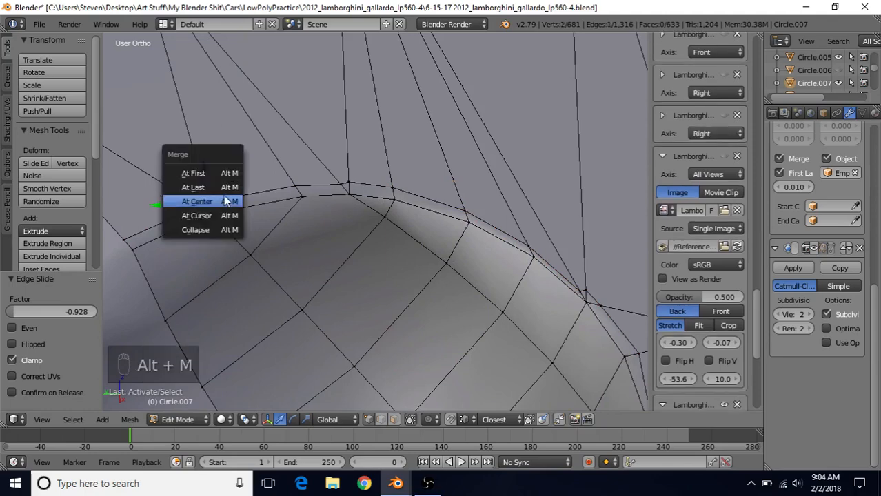
pyautogui.click(224, 199)
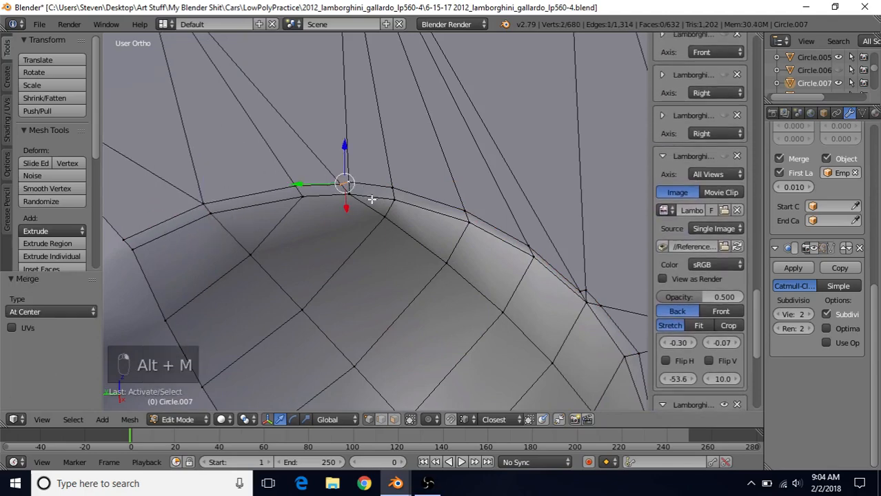
pyautogui.hotkey('shift', 'r')
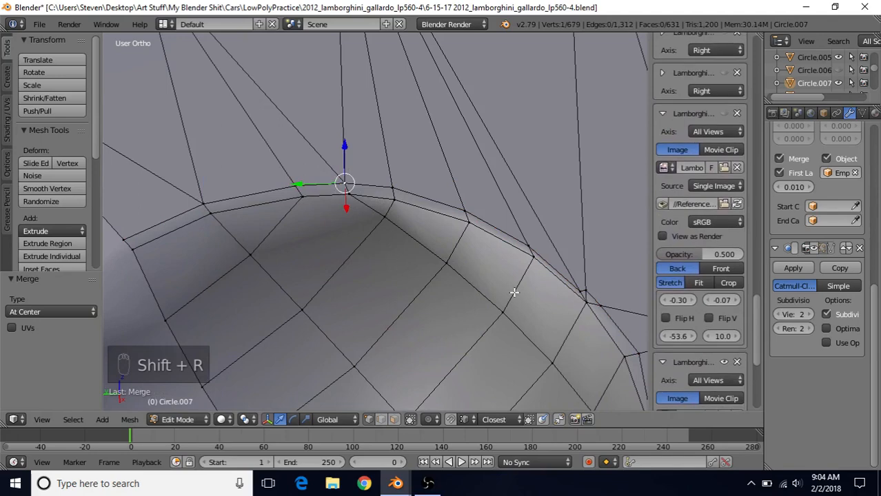
# Merge the three nearly coincident vertices at the sharp corner of the support loop on the dimple's inner side, using At Center.
pyautogui.keyDown('shift'); pyautogui.moveTo(497, 287); pyautogui.dragTo(346, 250, button='middle'); pyautogui.keyUp('shift')
pyautogui.scroll(1, 372, 260)
pyautogui.rightClick(441, 256)
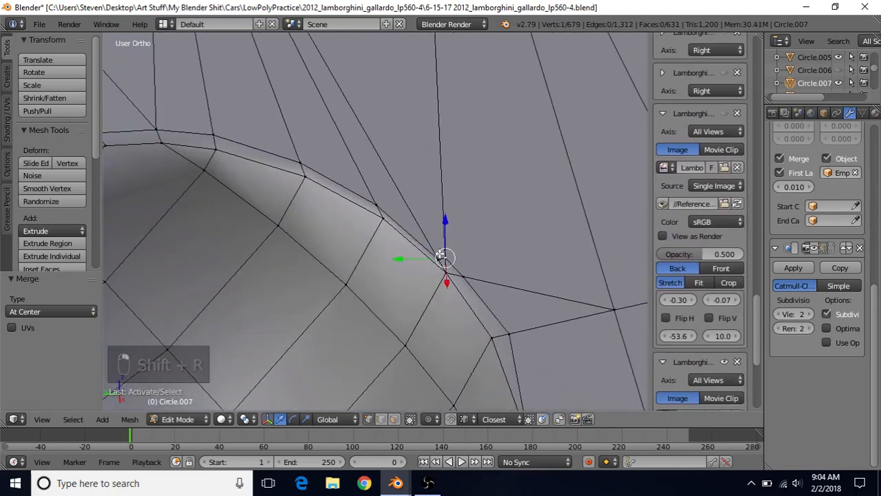
pyautogui.keyDown('shift'); pyautogui.rightClick(460, 269); pyautogui.keyUp('shift')
pyautogui.keyDown('shift'); pyautogui.rightClick(439, 256); pyautogui.keyUp('shift')
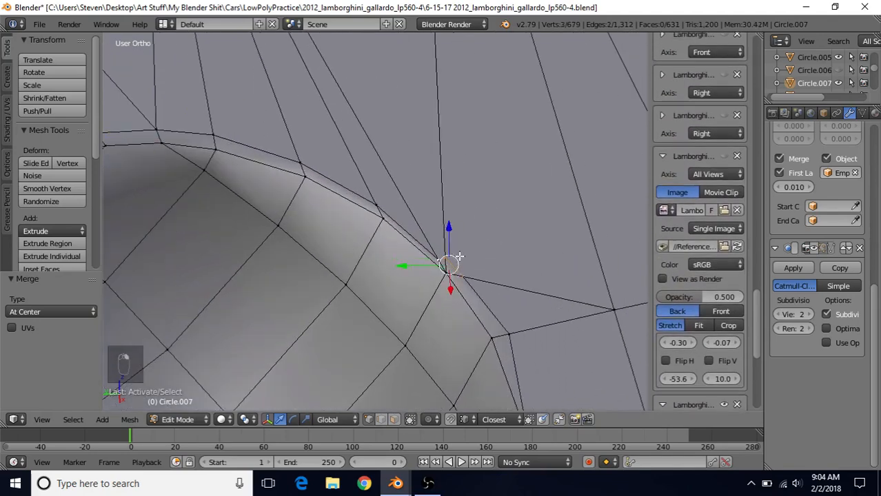
pyautogui.hotkey('shift', 'r')
pyautogui.scroll(-3, 492, 332)
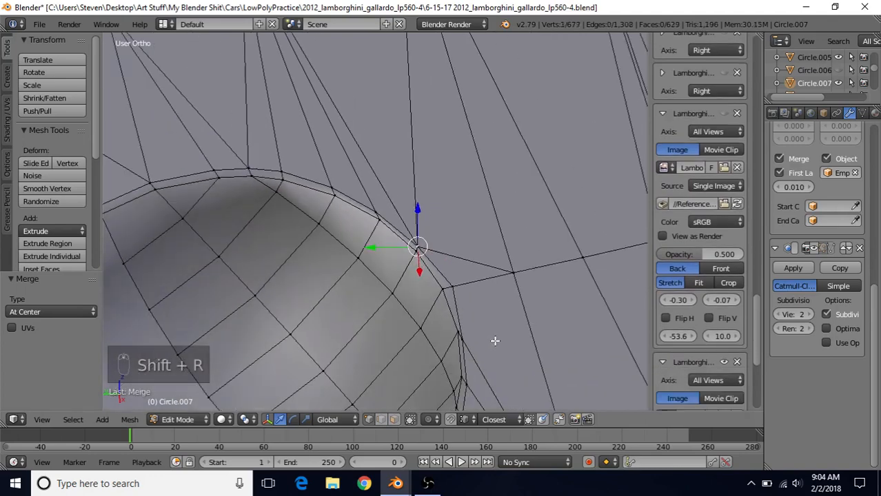
# Merge the nearly coincident pair of loop vertices at the dimple's end nearest the center bore, using At Center.
pyautogui.scroll(-4, 459, 284)
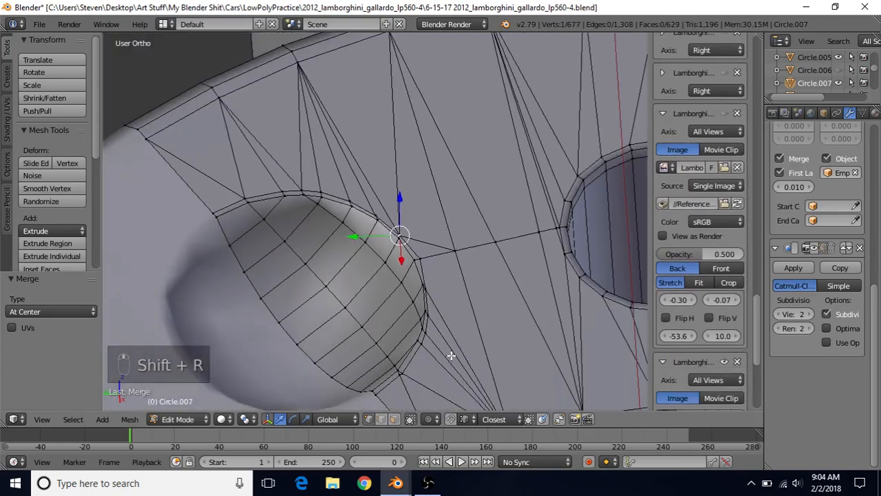
pyautogui.rightClick(403, 374)
pyautogui.press('KP_Enter')
pyautogui.press('KP_Decimal')
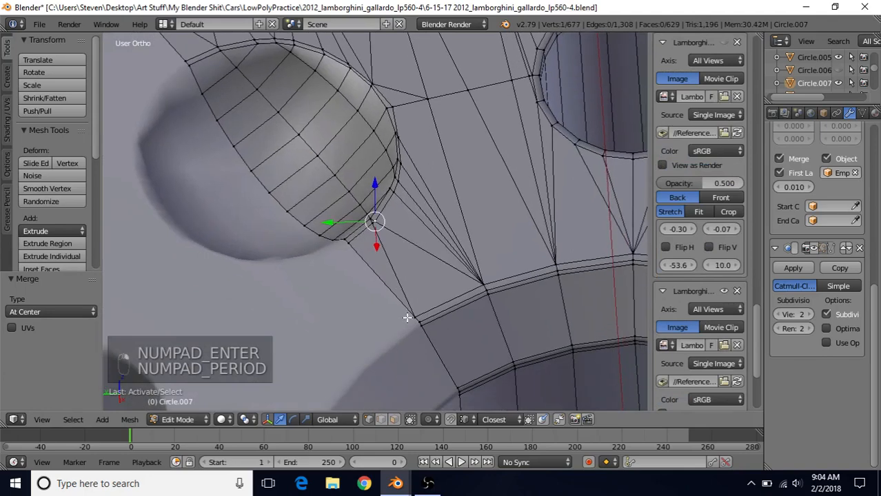
pyautogui.hotkey('shift', 'r')
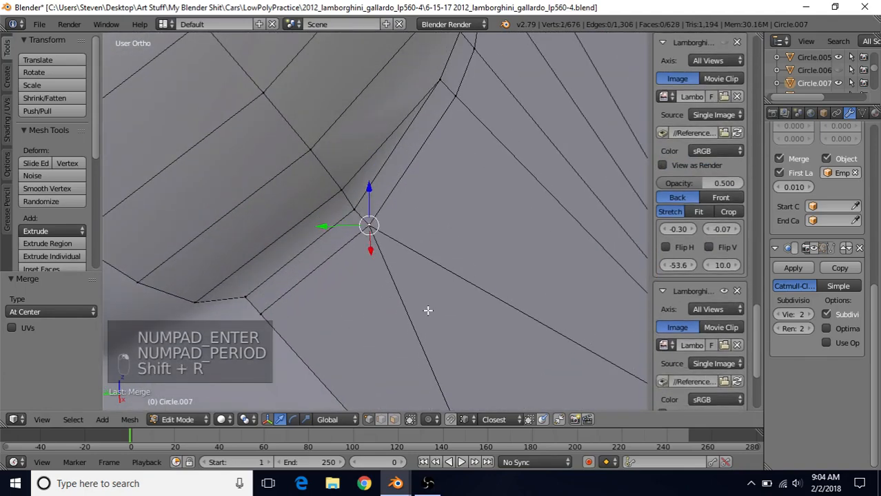
# In left orthographic view, move two support-loop vertices away from the rim by about Y -0.002, Z 0.003 and Y -0.002, Z 0.005.
pyautogui.moveTo(412, 199); pyautogui.dragTo(378, 152, button='middle')
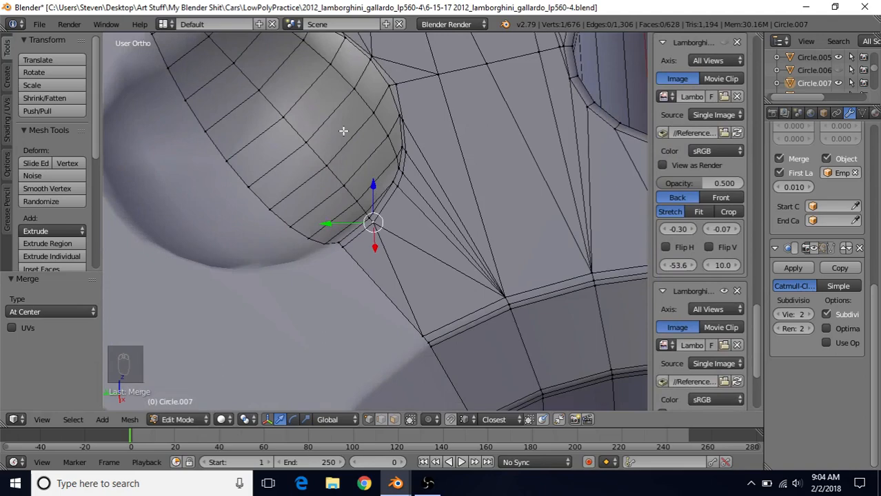
pyautogui.press('ctrl+KP_3')
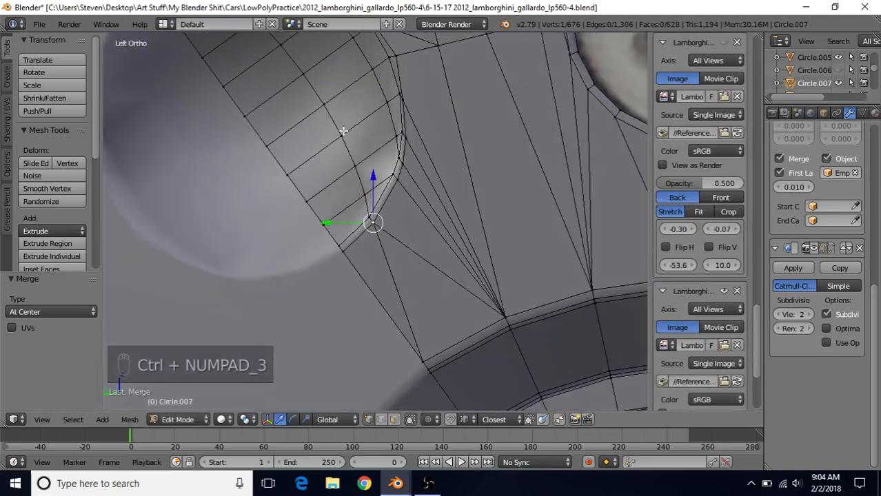
pyautogui.press('ctrl+KP_3')
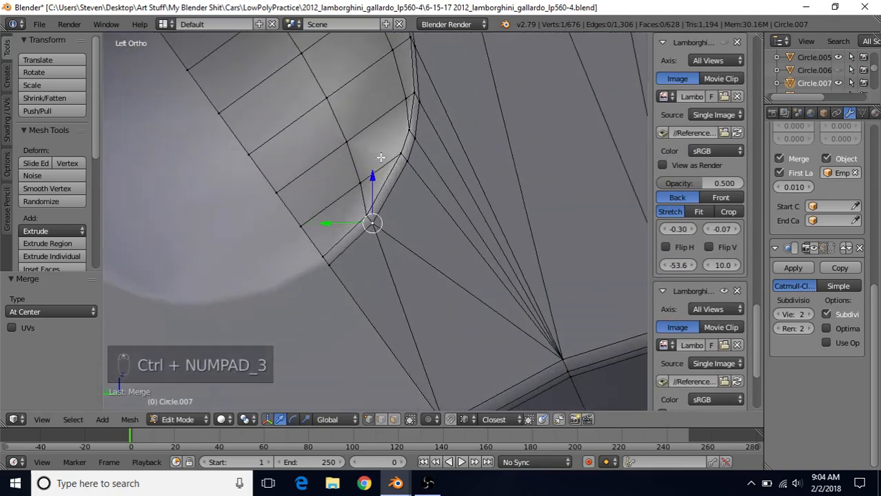
pyautogui.keyDown('shift'); pyautogui.moveTo(380, 158); pyautogui.dragTo(373, 266, button='middle'); pyautogui.keyUp('shift')
pyautogui.scroll(1, 373, 262)
pyautogui.rightClick(378, 226)
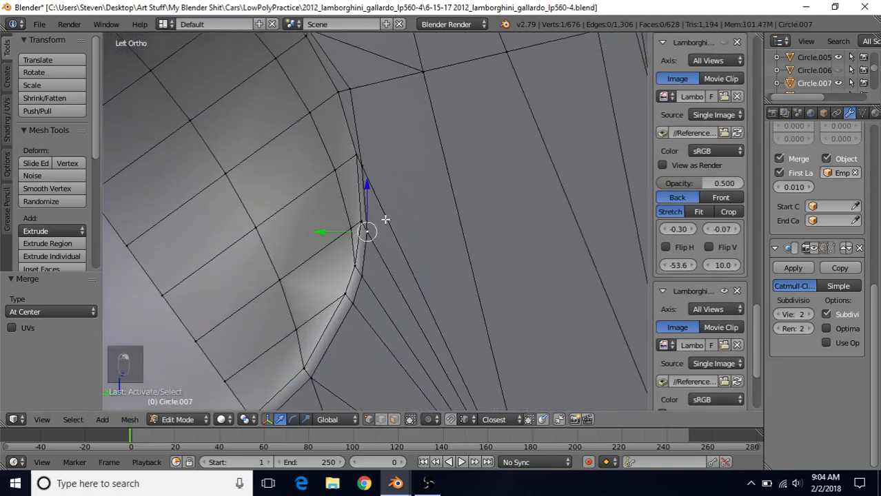
pyautogui.press('g')
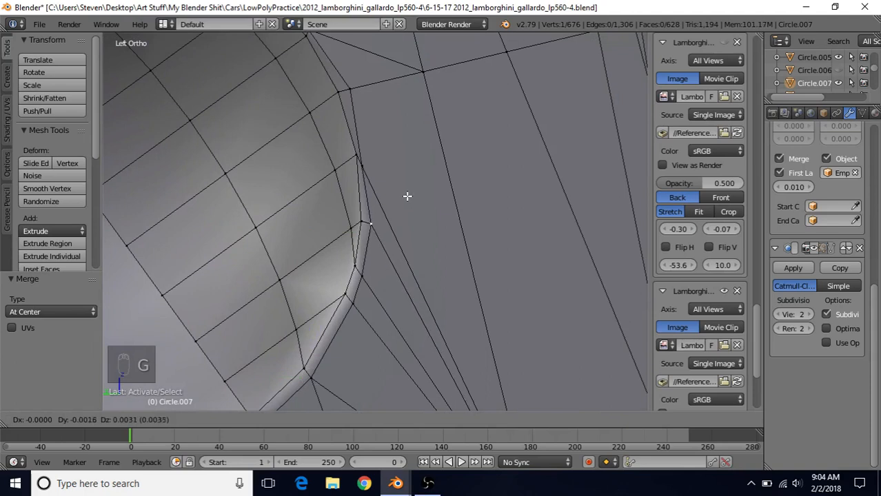
pyautogui.click(407, 195)
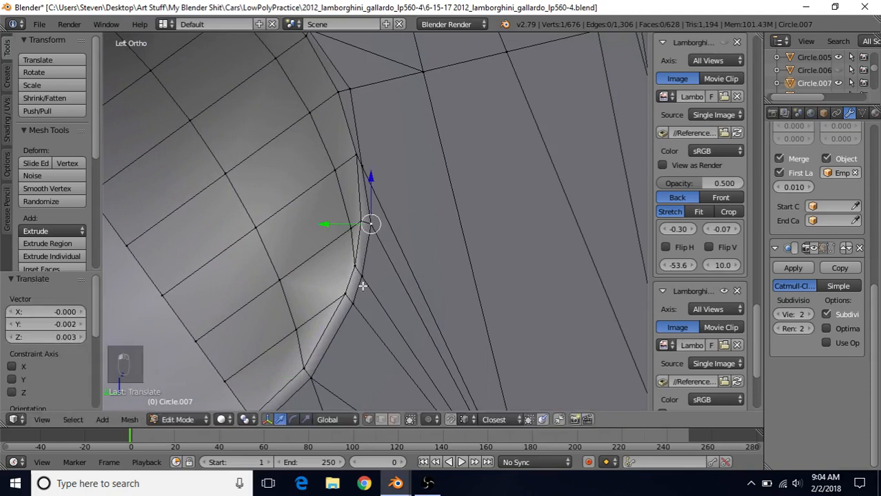
pyautogui.rightClick(366, 163)
pyautogui.press('g')
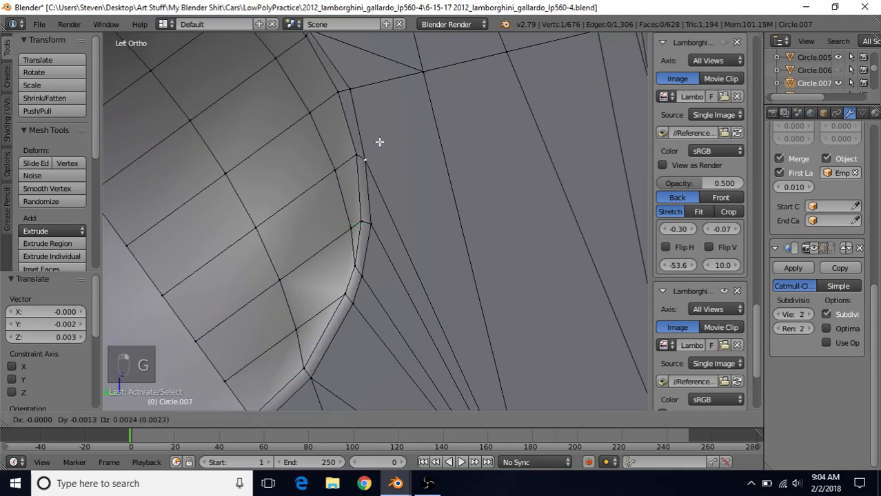
pyautogui.click(382, 138)
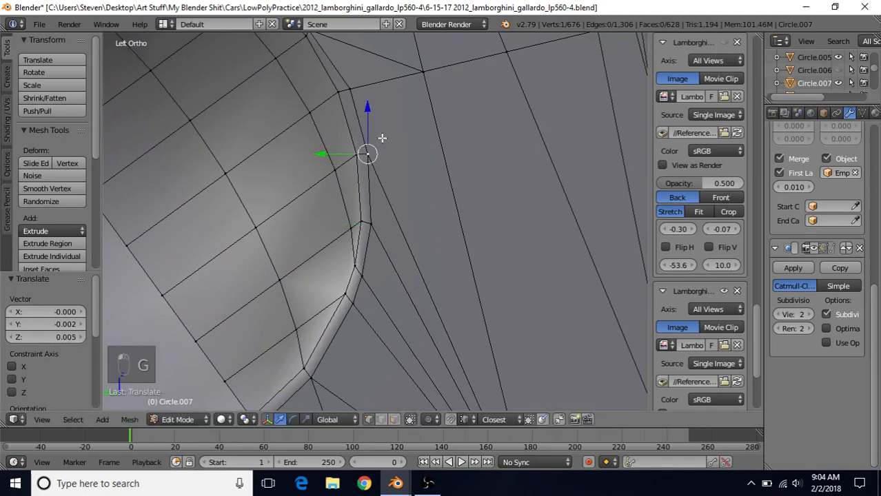
# Move the next two loop vertices toward the center bore slightly away from the rim, and fine-tune the loop vertex directly above them.
pyautogui.rightClick(363, 278)
pyautogui.press('g')
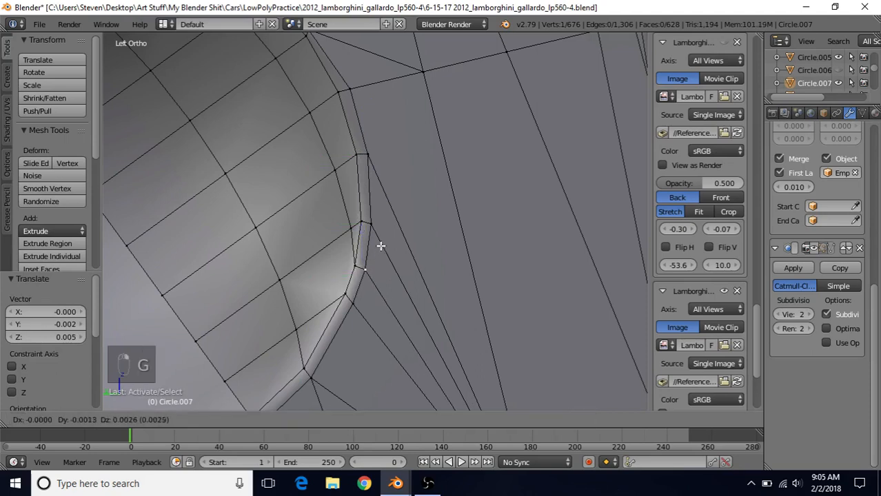
pyautogui.click(380, 245)
pyautogui.rightClick(356, 298)
pyautogui.press('g')
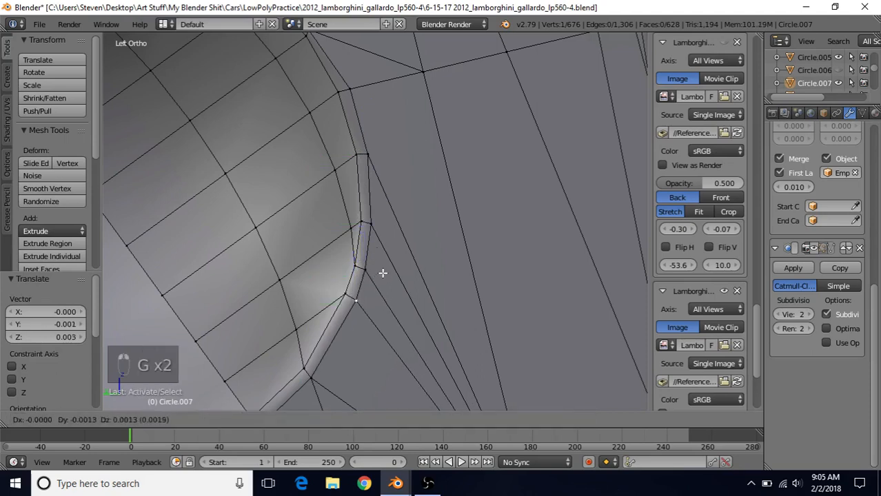
pyautogui.click(341, 321)
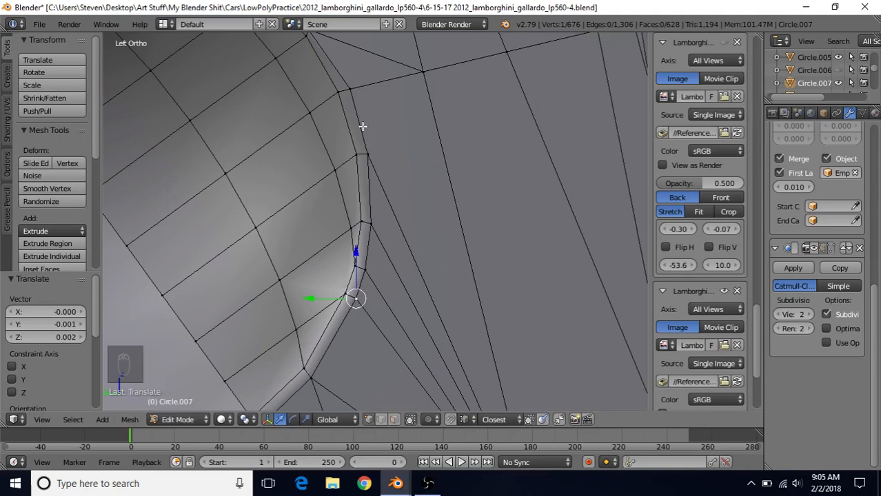
pyautogui.scroll(-2, 339, 195)
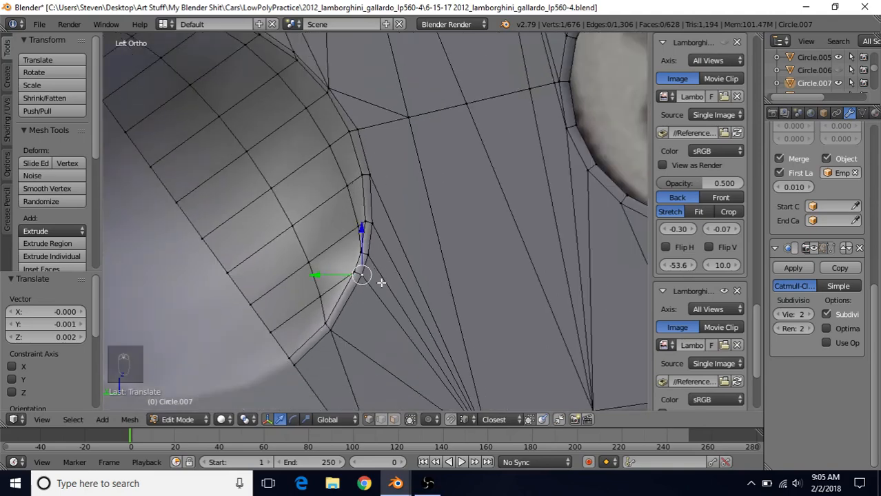
pyautogui.scroll(3, 381, 283)
pyautogui.rightClick(385, 259)
pyautogui.press('g')
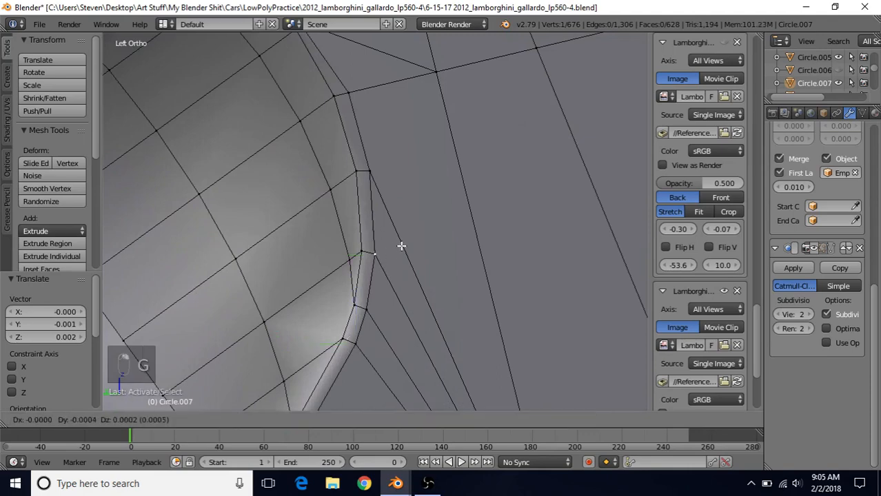
pyautogui.click(391, 214)
# Move three support-loop vertices along the dimple's upper inner curve outward from the rim, about -0.002 to -0.003 in Y, to even the loop spacing.
pyautogui.rightClick(350, 91)
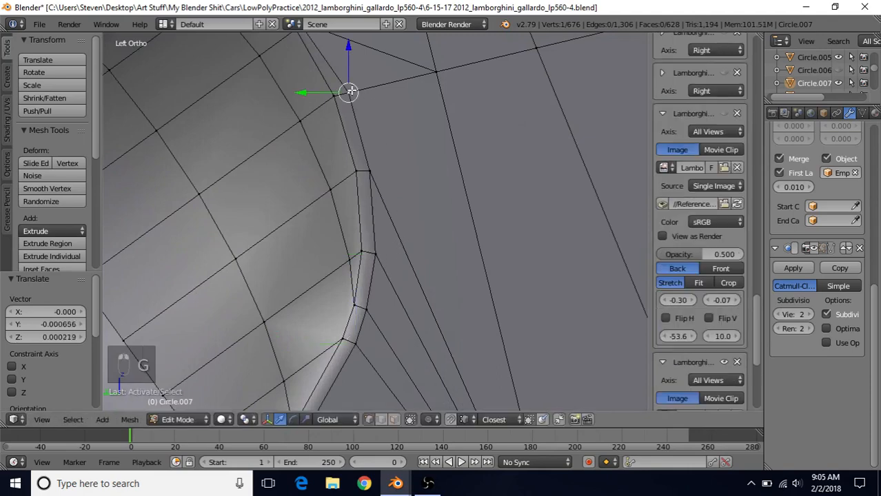
pyautogui.press('KP_Decimal')
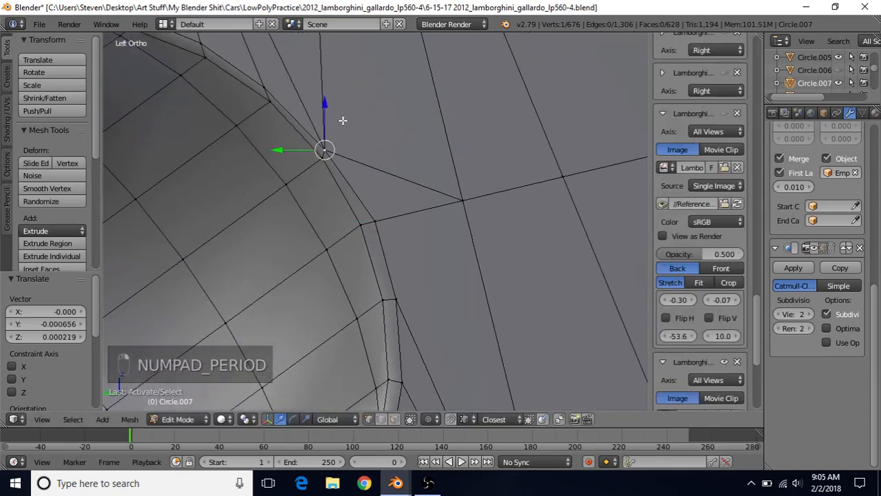
pyautogui.press('g')
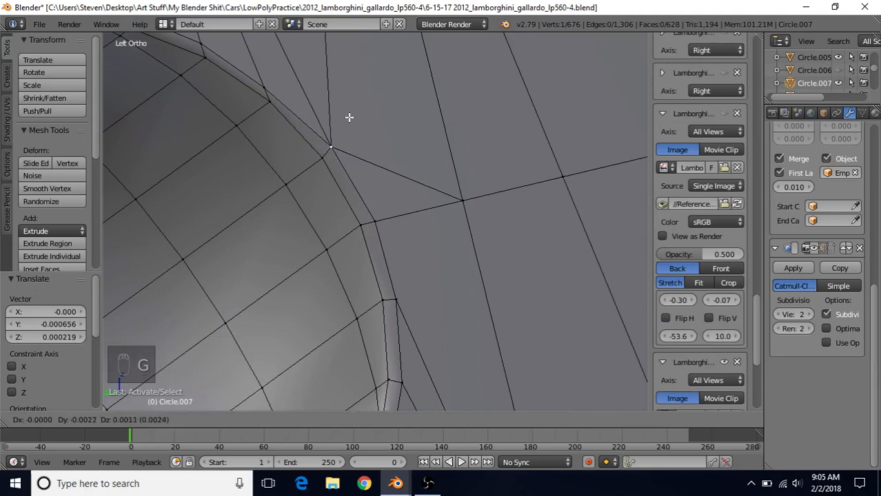
pyautogui.click(349, 117)
pyautogui.rightClick(272, 87)
pyautogui.press('g')
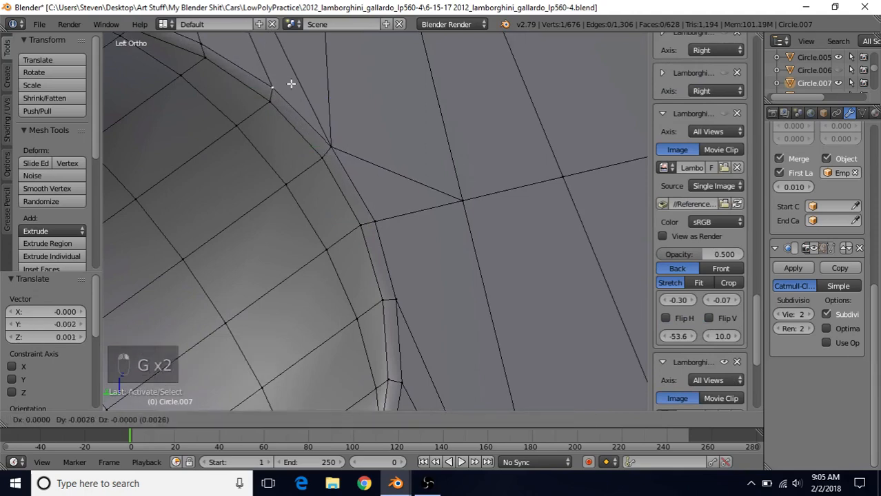
pyautogui.click(291, 83)
pyautogui.keyDown('shift'); pyautogui.moveTo(281, 171); pyautogui.dragTo(429, 276, button='middle'); pyautogui.keyUp('shift')
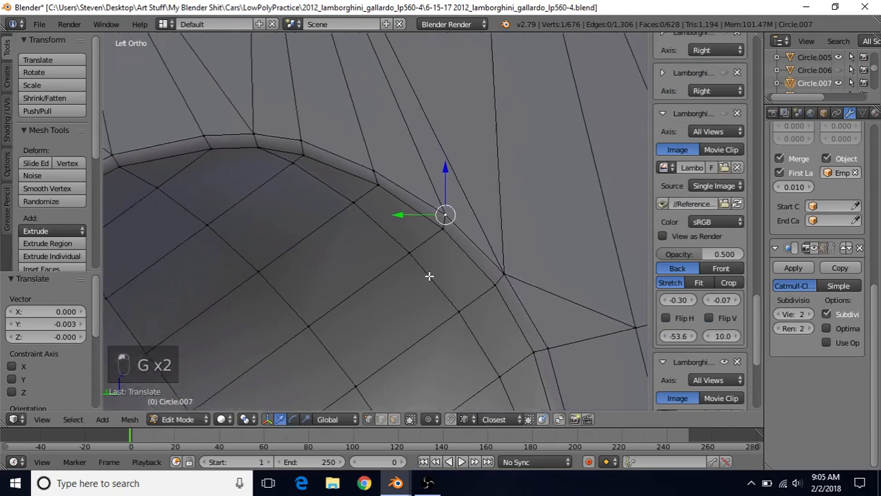
pyautogui.rightClick(380, 171)
pyautogui.press('g')
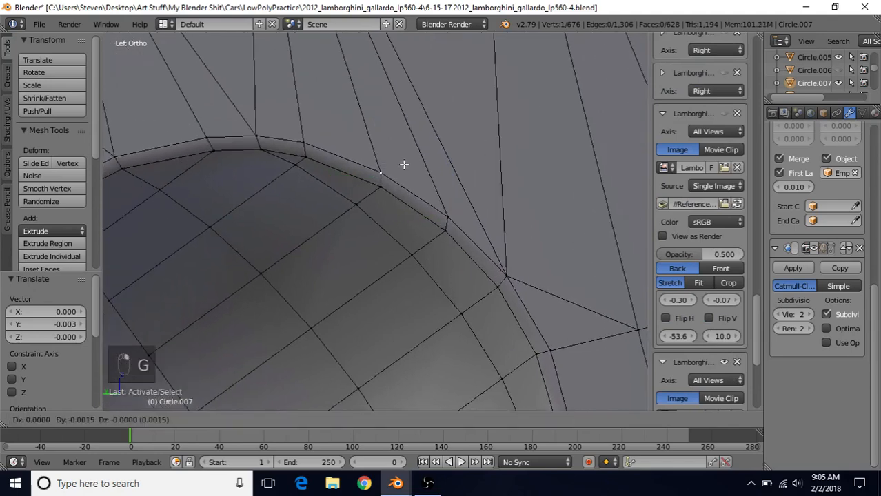
pyautogui.click(404, 165)
# Select the face loop around the dimple's rim and flatten it by scaling to 0 along global X about the Median Point.
pyautogui.scroll(-2, 278, 216)
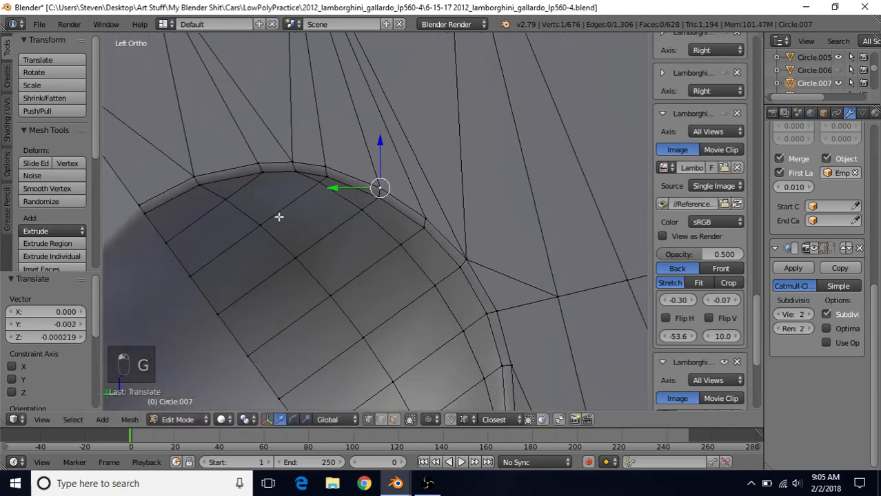
pyautogui.scroll(-2, 279, 214)
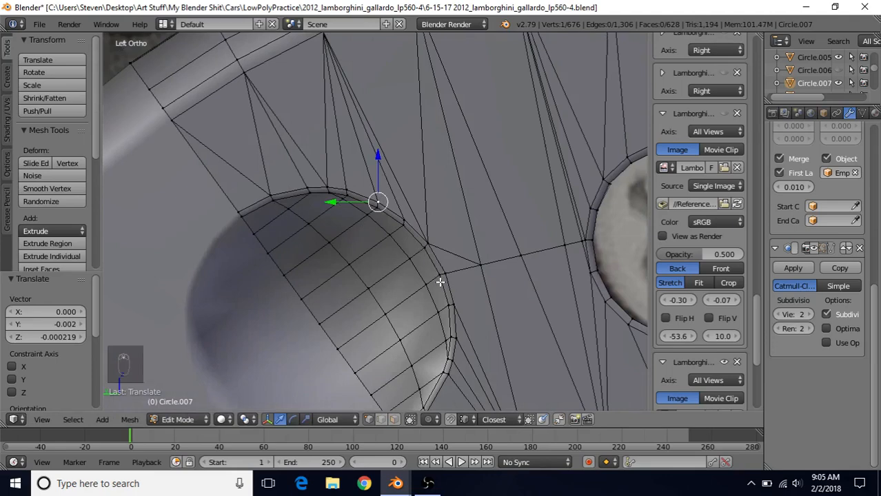
pyautogui.scroll(-1, 447, 310)
pyautogui.keyDown('shift'); pyautogui.moveTo(368, 287); pyautogui.dragTo(374, 184, button='middle'); pyautogui.keyUp('shift')
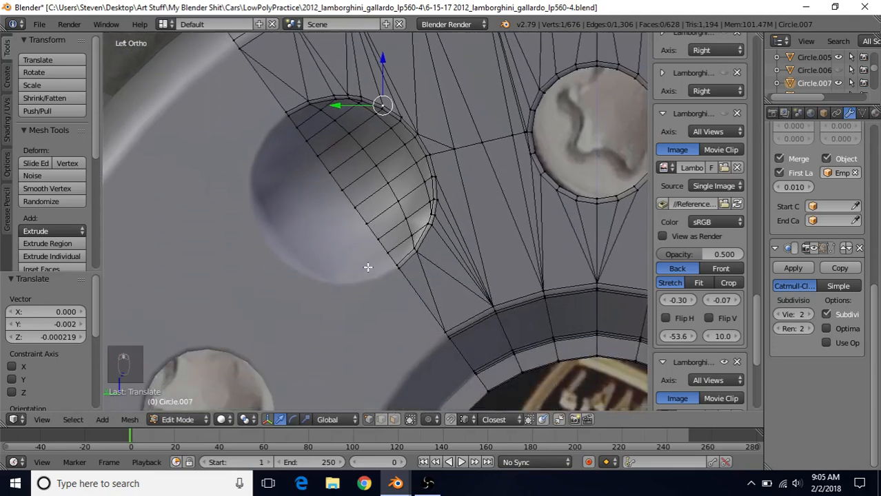
pyautogui.click(394, 420)
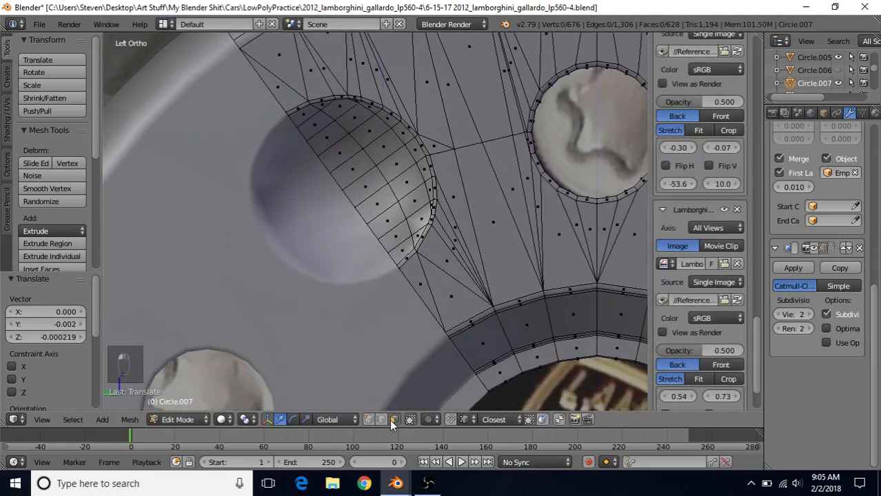
pyautogui.scroll(2, 431, 282)
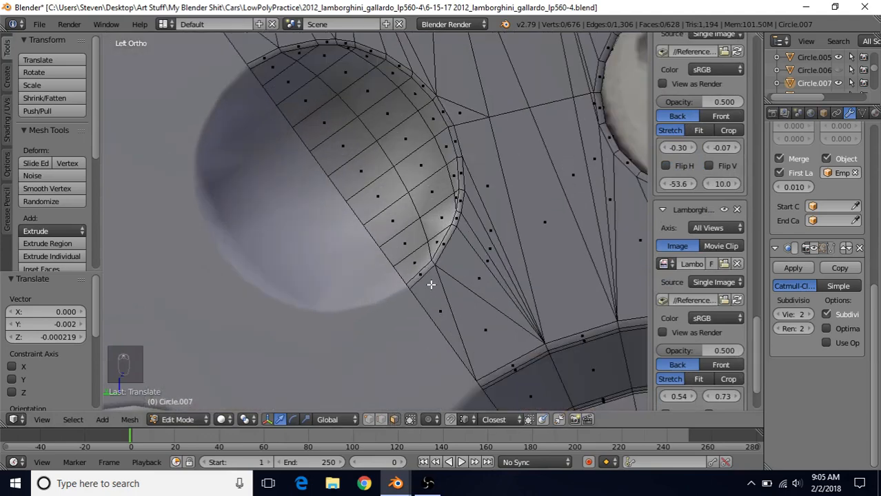
pyautogui.keyDown('alt'); pyautogui.rightClick(460, 190); pyautogui.keyUp('alt')
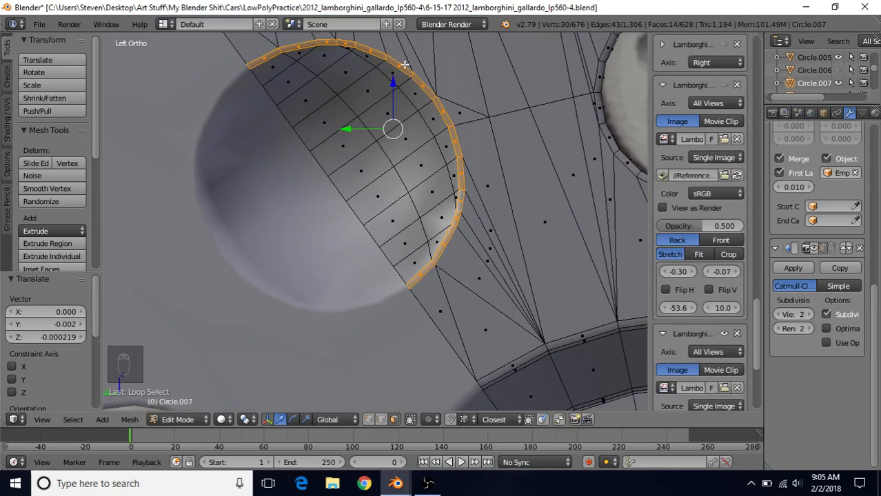
pyautogui.click(242, 418)
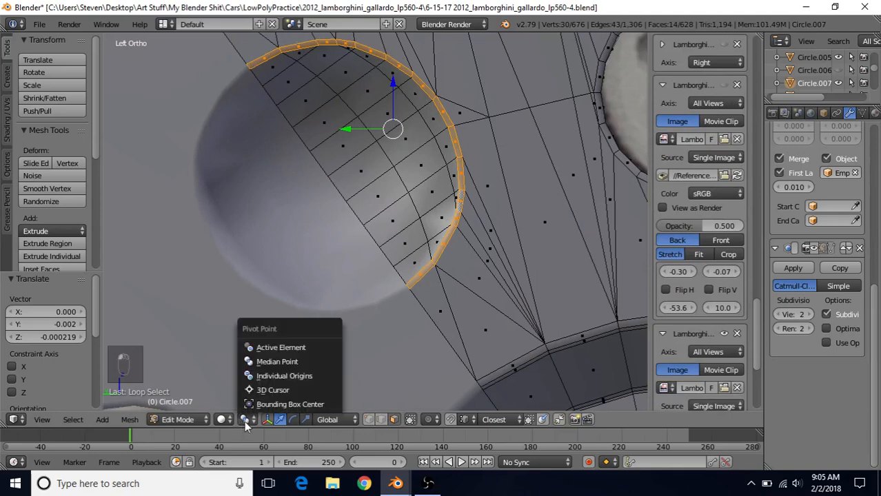
pyautogui.click(279, 362)
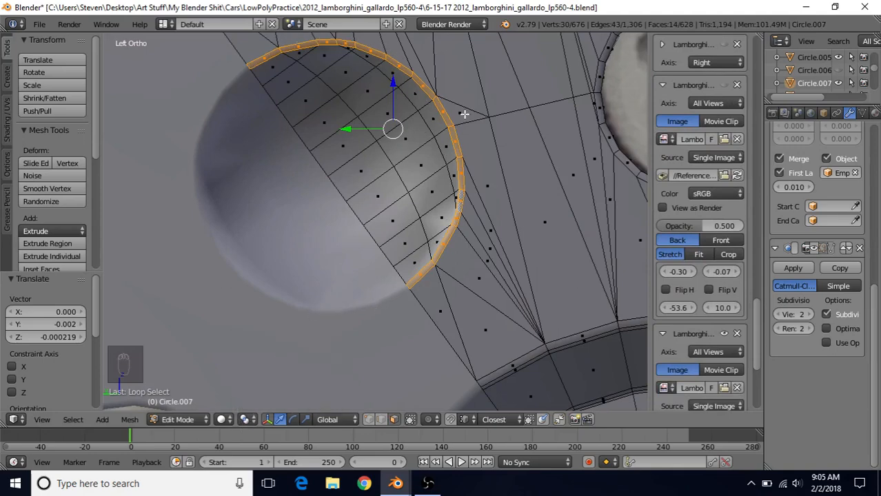
pyautogui.write('sx')
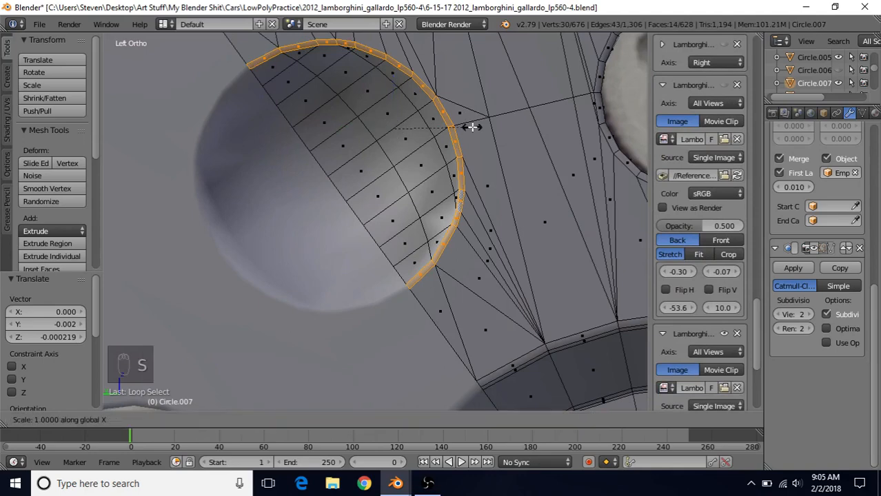
pyautogui.write('00')
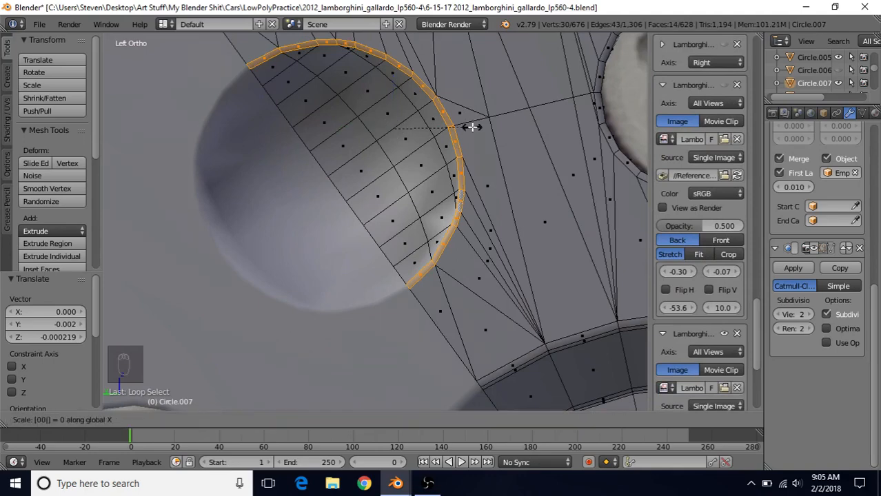
pyautogui.press('Return')
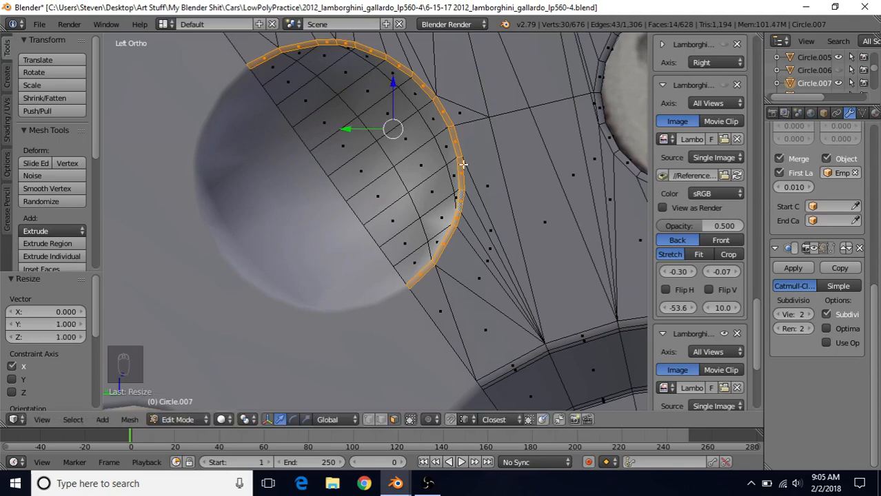
# Move the flattened rim face loop about 0.001 along the global X axis.
pyautogui.scroll(-2, 462, 164)
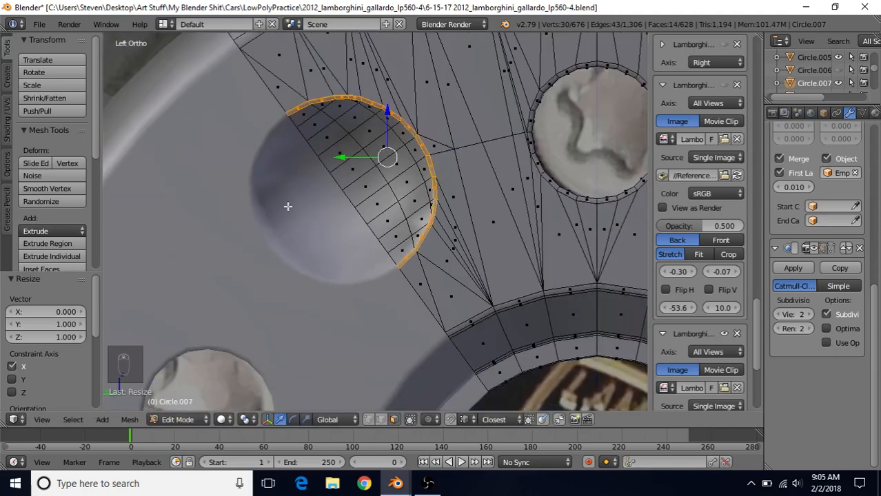
pyautogui.scroll(-1, 394, 219)
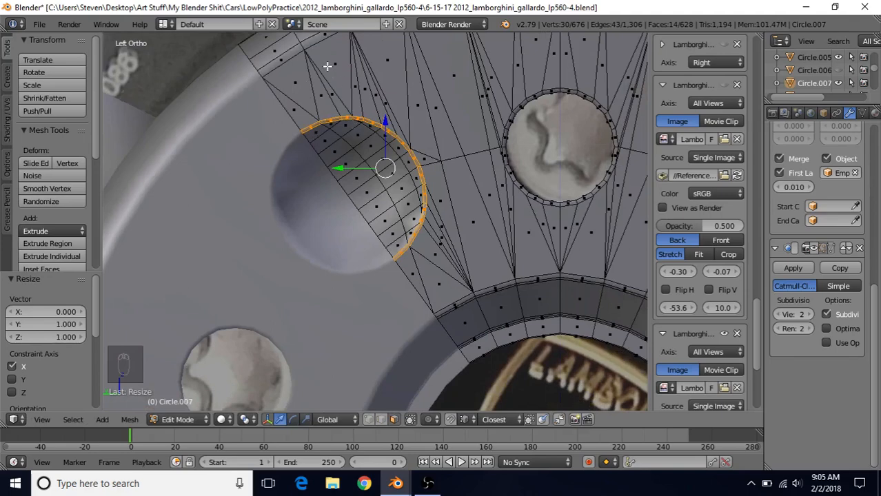
pyautogui.press('g')
pyautogui.press('x')
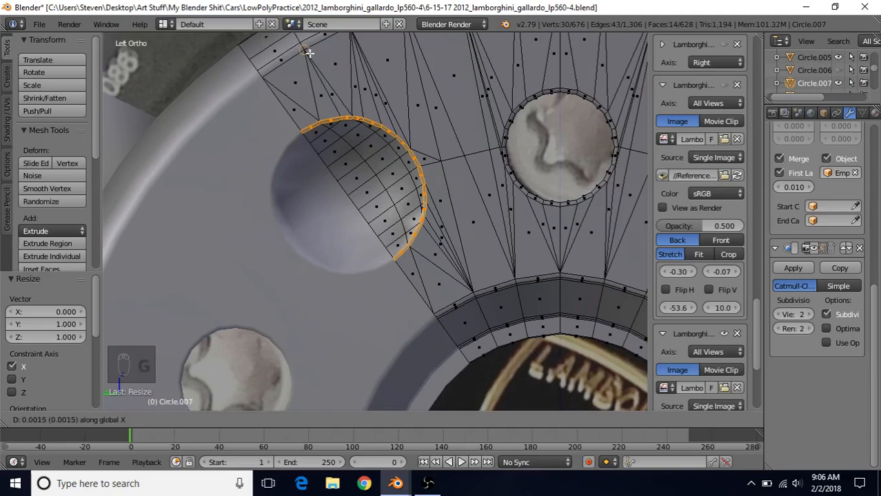
pyautogui.click(307, 50)
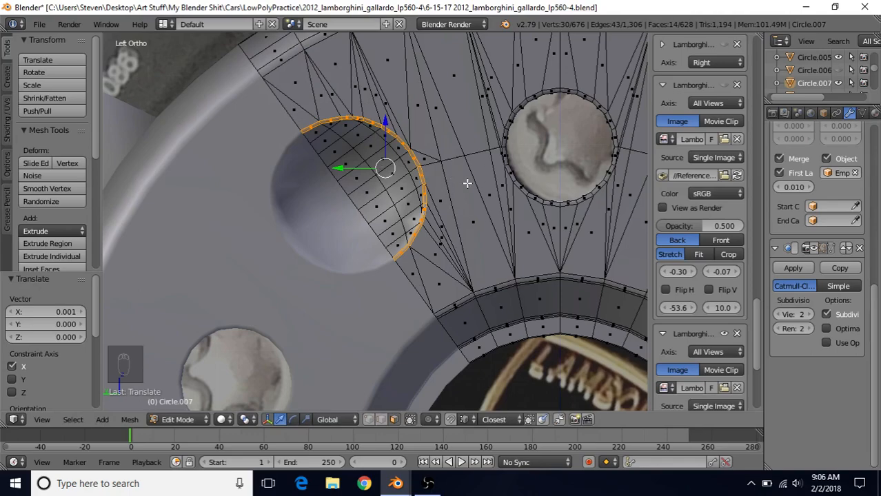
# Return to Object Mode and turn on the Subdivision Surface modifier's viewport display, comparing the dimples with and without smoothing.
pyautogui.scroll(-2, 406, 238)
pyautogui.scroll(2, 412, 233)
pyautogui.moveTo(418, 228); pyautogui.dragTo(401, 209, button='middle')
pyautogui.press('Tab')
pyautogui.scroll(-2, 454, 215)
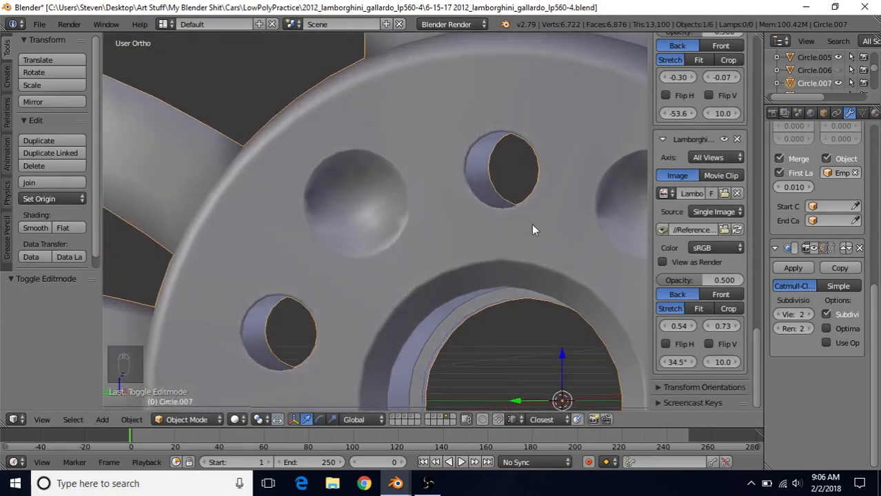
pyautogui.click(813, 248)
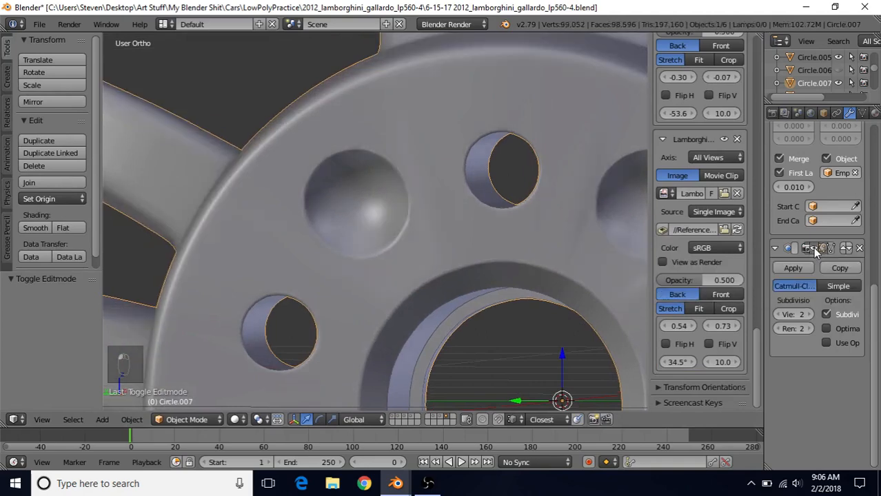
pyautogui.click(813, 247)
pyautogui.click(813, 247)
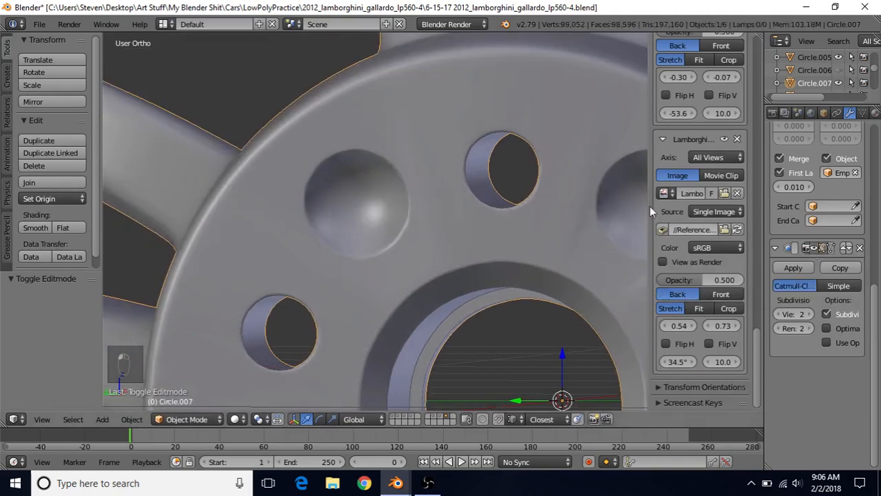
# Inspect the smoothed dimples on the rear hub face from an oblique angle and save the Blender file.
pyautogui.scroll(-5, 430, 264)
pyautogui.scroll(-2, 429, 264)
pyautogui.moveTo(424, 198); pyautogui.dragTo(445, 213, button='middle')
pyautogui.scroll(3, 441, 213)
pyautogui.scroll(3, 443, 218)
pyautogui.scroll(-2, 428, 250)
pyautogui.moveTo(428, 249)
pyautogui.mouseDown(button='middle')
pyautogui.moveTo(446, 262)
pyautogui.moveTo(445, 235)
pyautogui.moveTo(425, 245)
pyautogui.moveTo(444, 238)
pyautogui.moveTo(432, 245)
pyautogui.moveTo(441, 246)
pyautogui.mouseUp(button='middle')
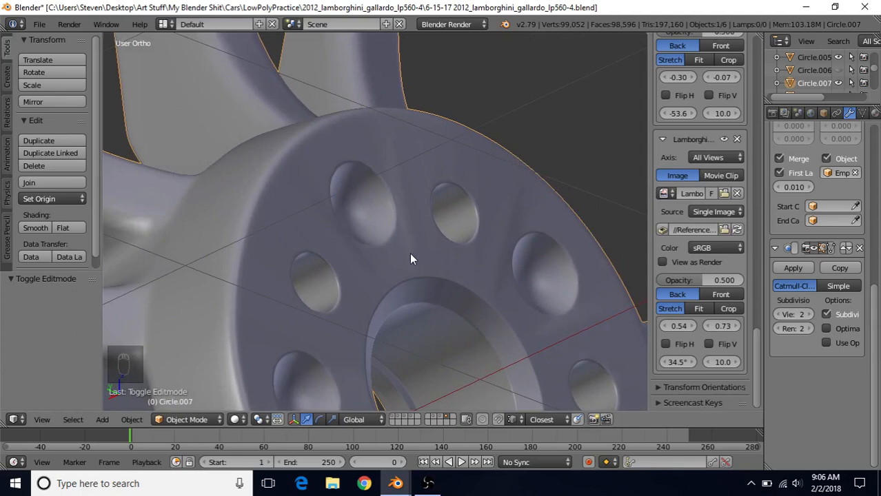
pyautogui.click(39, 25)
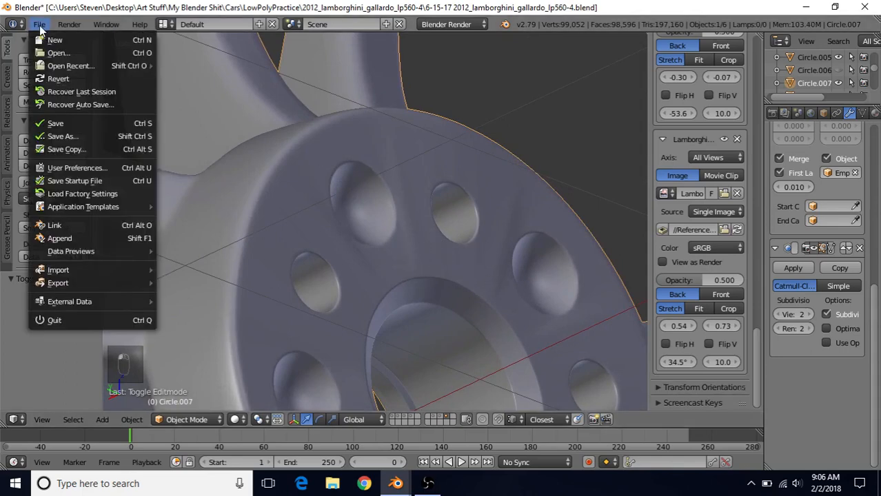
pyautogui.click(42, 123)
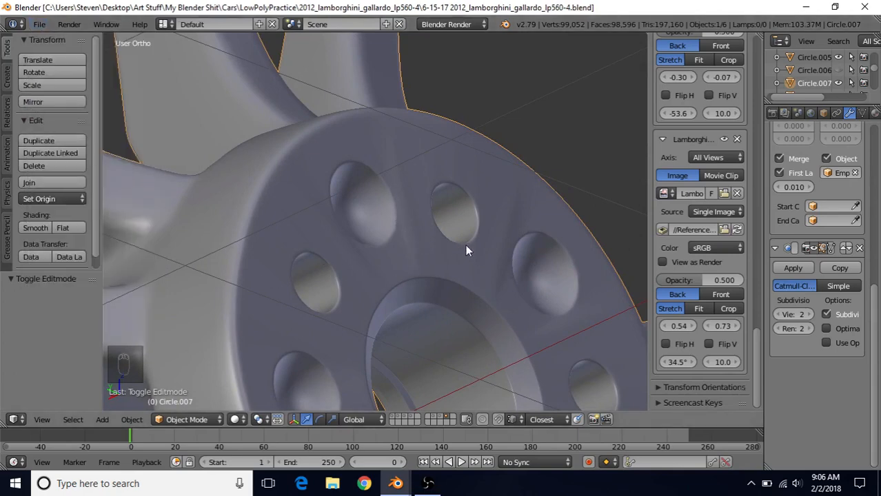
# Check the shading around the dimples, turn off the subdivision display and return the wheel to Edit Mode.
pyautogui.moveTo(465, 250); pyautogui.dragTo(489, 219, button='middle')
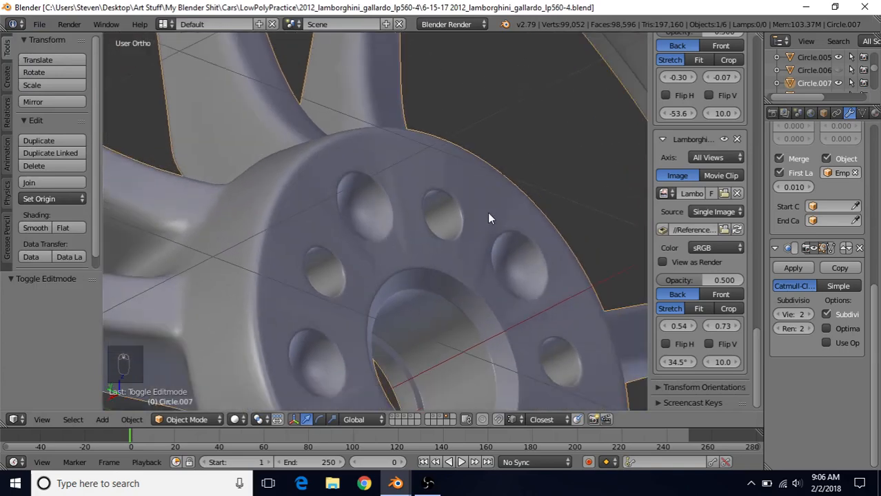
pyautogui.moveTo(427, 271); pyautogui.dragTo(480, 190, button='middle')
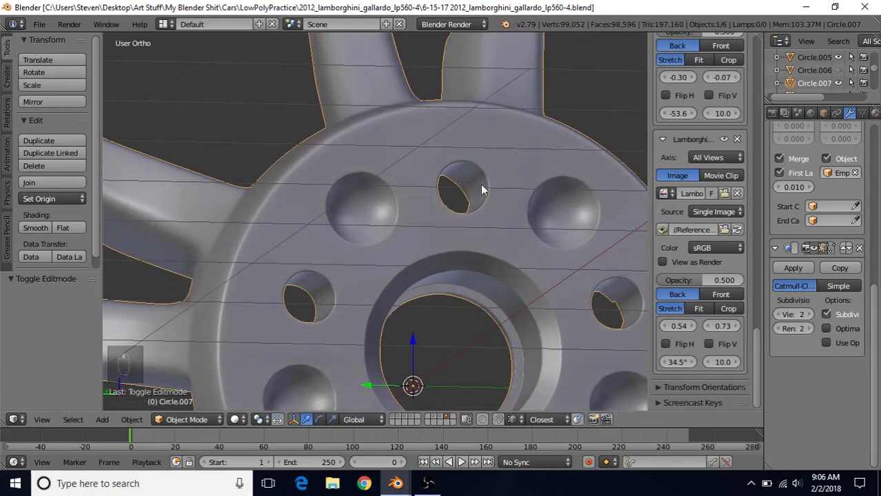
pyautogui.scroll(1, 521, 214)
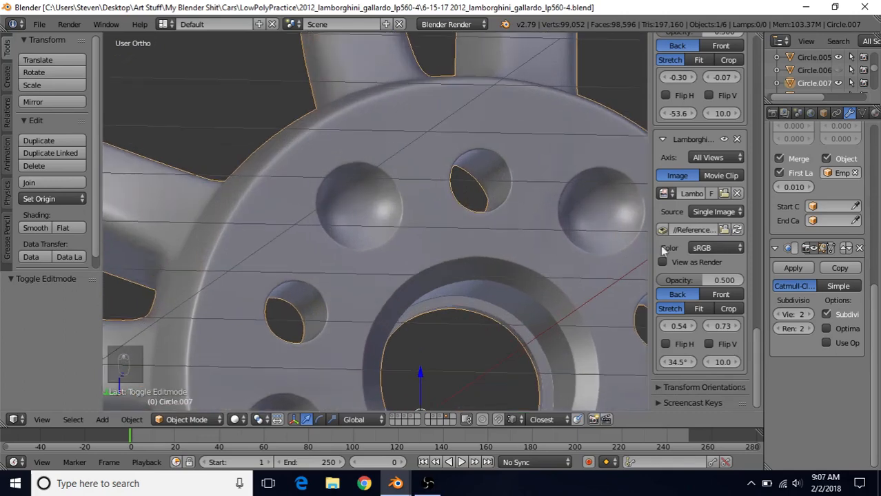
pyautogui.click(814, 248)
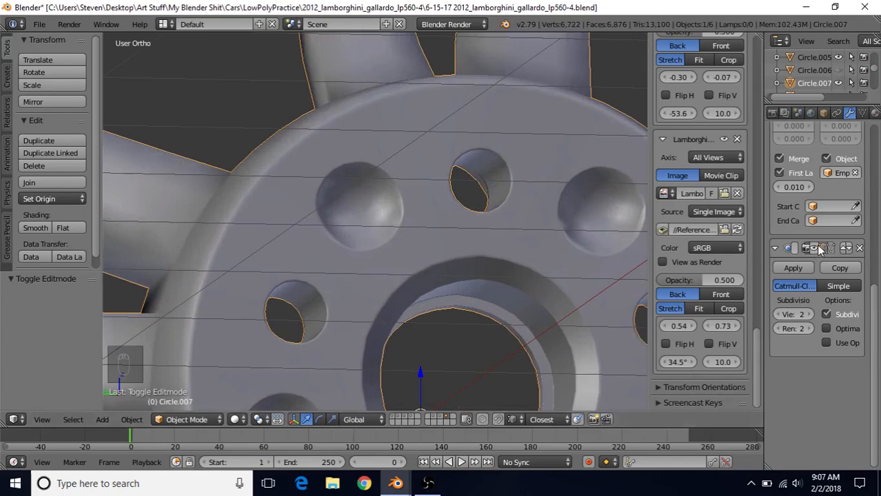
pyautogui.press('Tab')
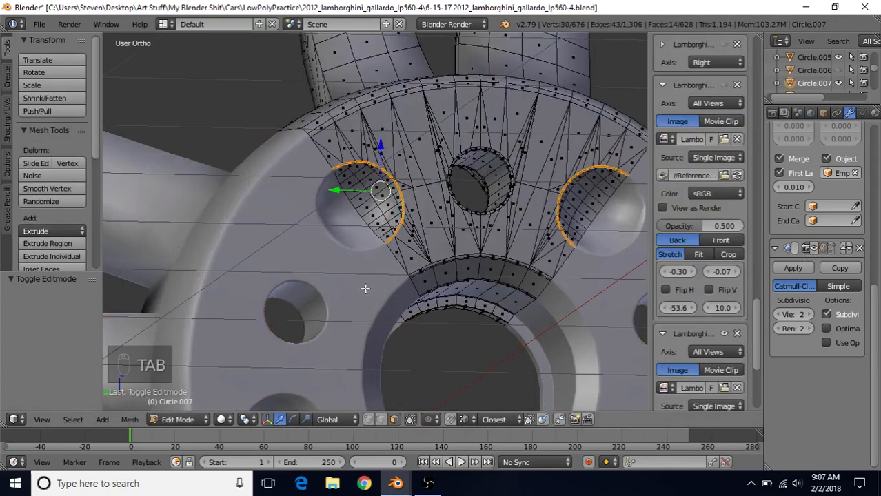
# Select the vertex on the center bore's rim where the dimple's edges converge, and examine the surrounding topology up close.
pyautogui.moveTo(365, 288); pyautogui.dragTo(358, 308, button='middle')
pyautogui.scroll(5, 403, 234)
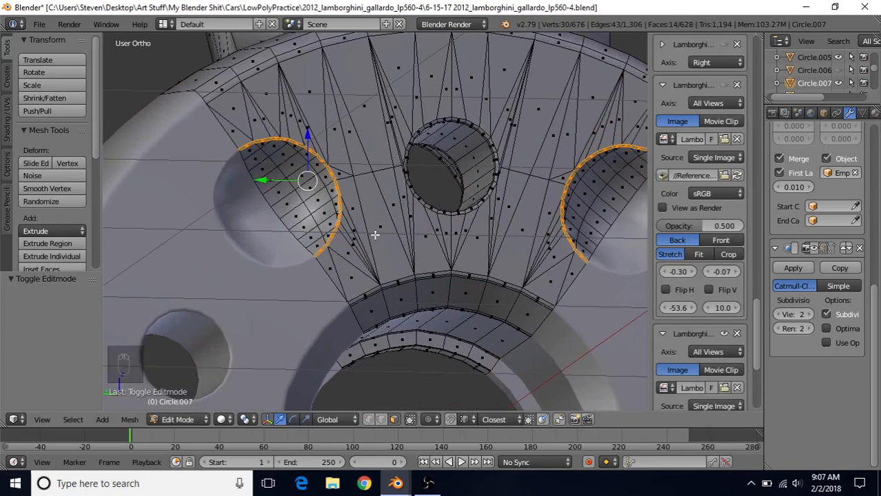
pyautogui.scroll(4, 364, 225)
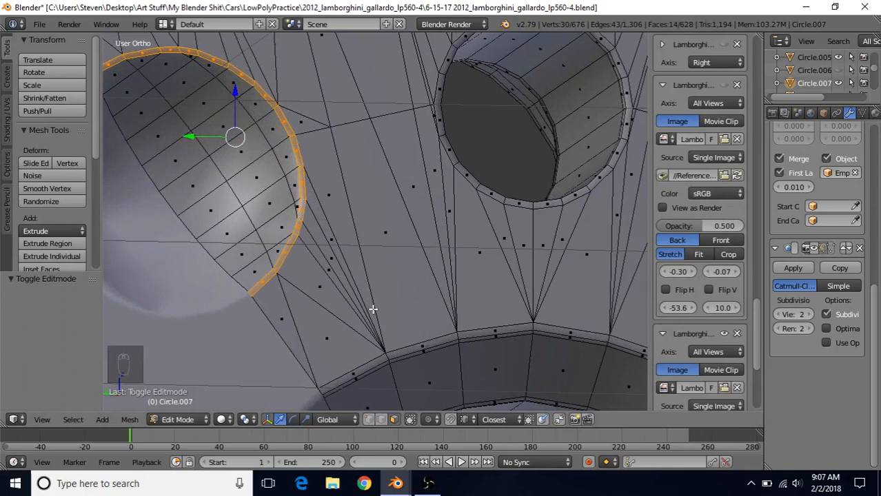
pyautogui.click(381, 420)
pyautogui.rightClick(384, 354)
pyautogui.press('KP_Decimal')
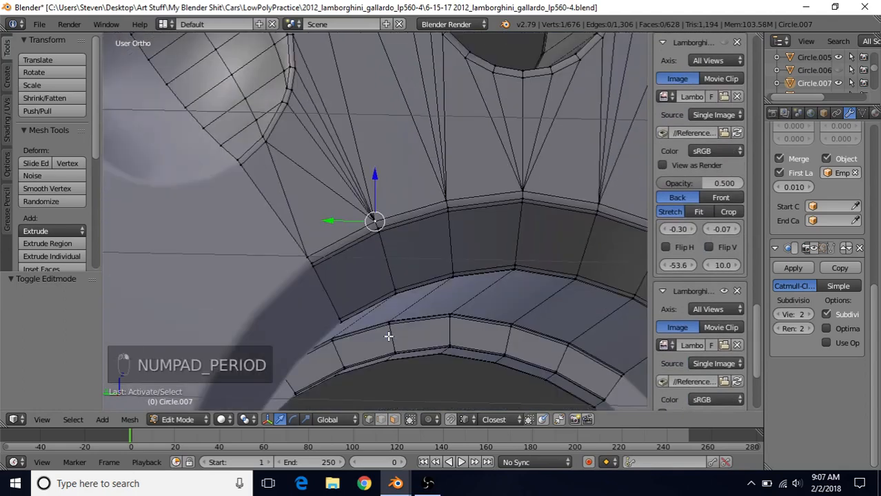
pyautogui.scroll(2, 379, 290)
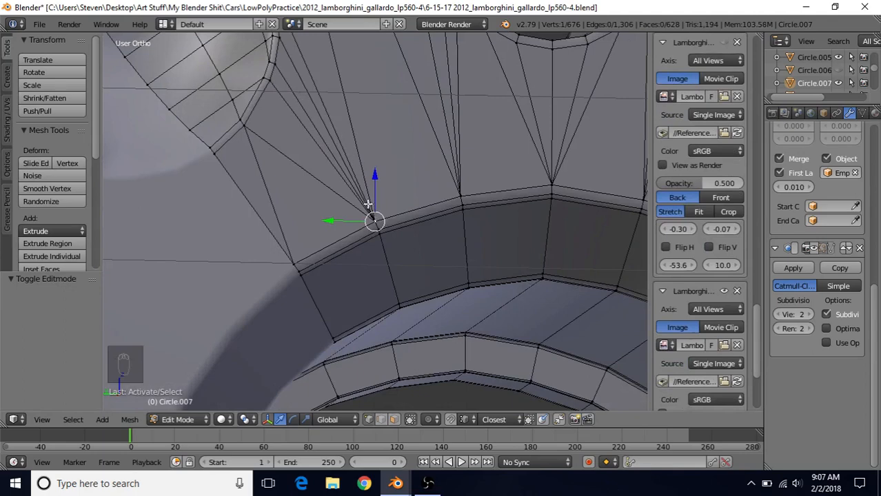
pyautogui.scroll(-2, 359, 175)
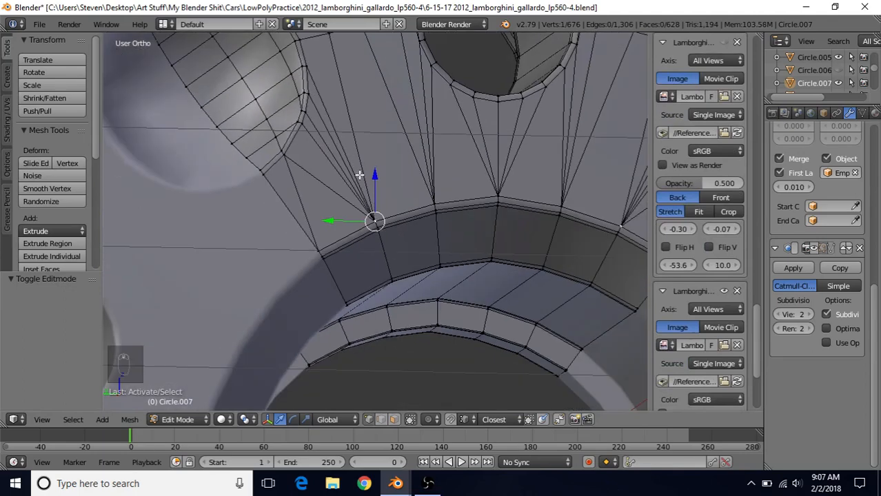
# Show the subdivided wheel in Object Mode again and examine the hub face between dimples, bolt holes and center bore for shading artifacts.
pyautogui.press('Tab')
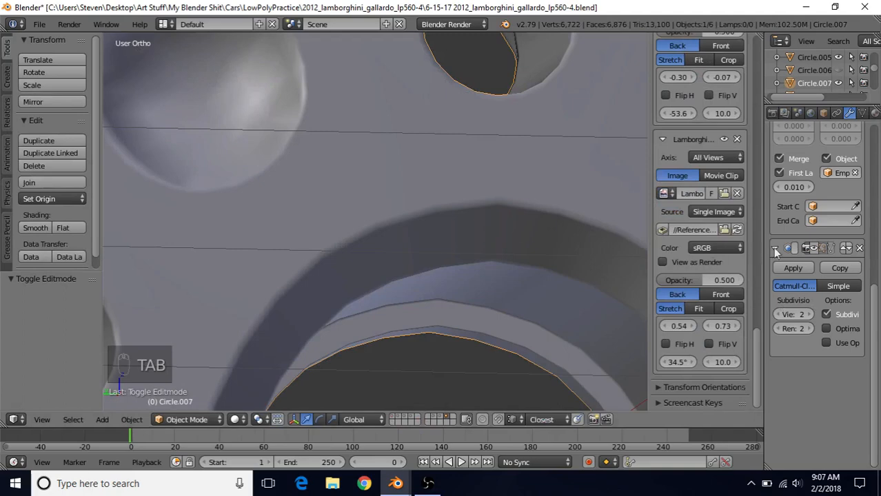
pyautogui.click(815, 250)
pyautogui.scroll(-4, 347, 193)
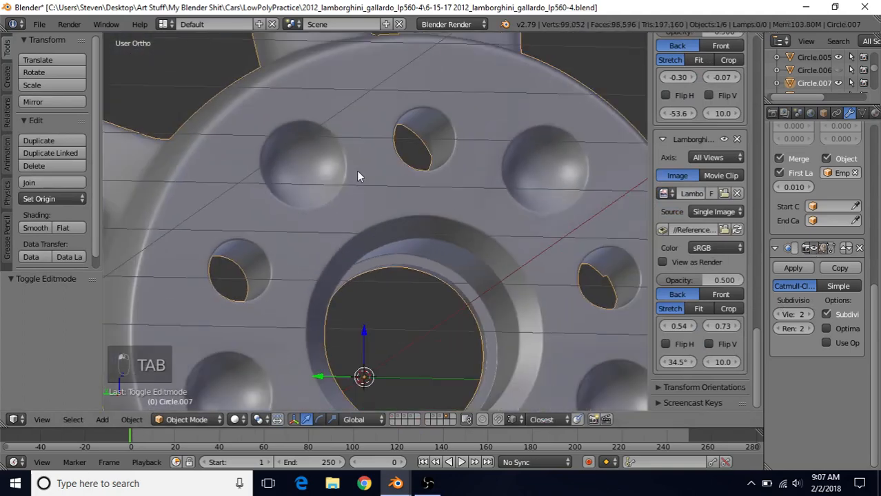
pyautogui.moveTo(358, 173); pyautogui.dragTo(415, 173, button='middle')
pyautogui.scroll(3, 413, 175)
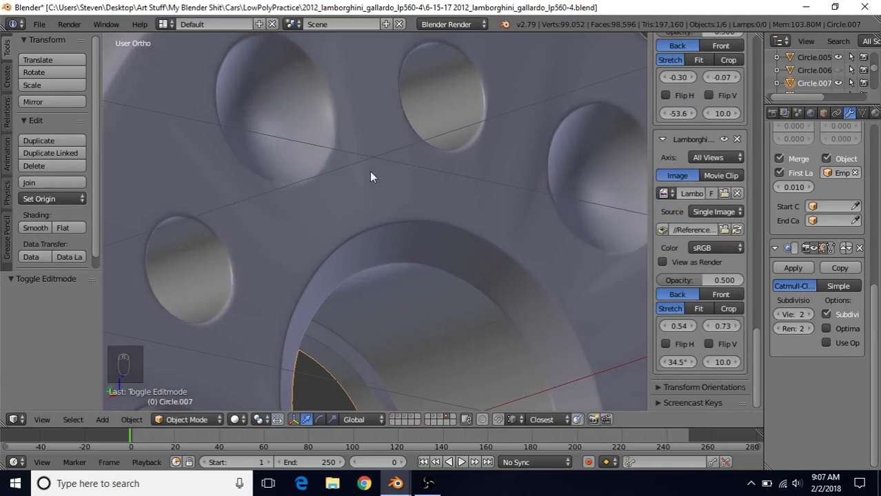
pyautogui.moveTo(374, 173); pyautogui.dragTo(365, 272, button='middle')
pyautogui.moveTo(373, 195); pyautogui.dragTo(389, 191, button='middle')
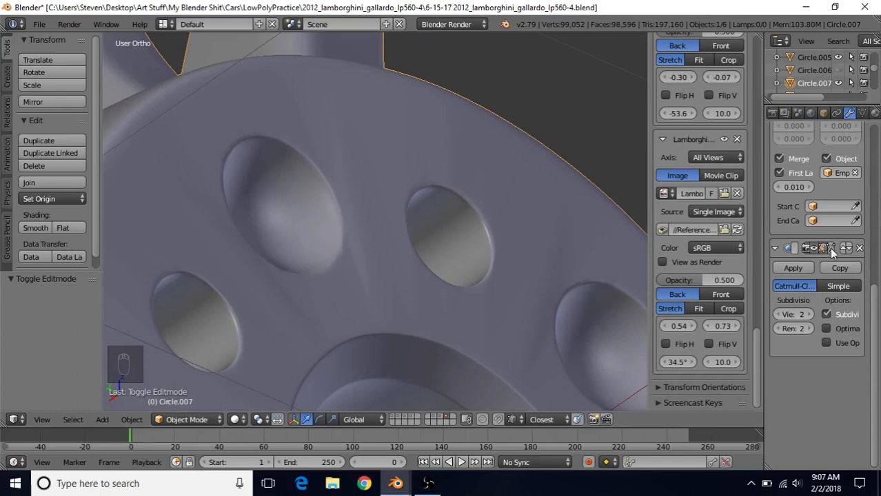
# Compare the wheel's editing cage with its smoothed surface around the dimples, bolt holes and center bore.
pyautogui.press('Tab')
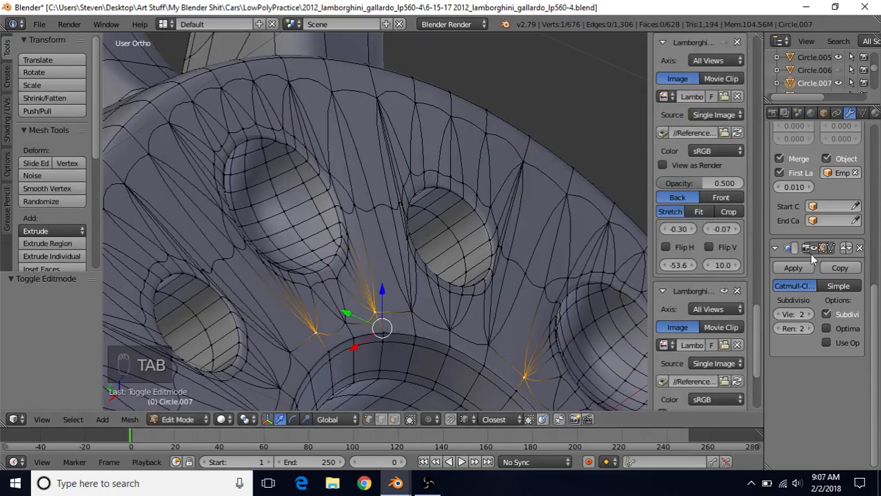
pyautogui.click(829, 248)
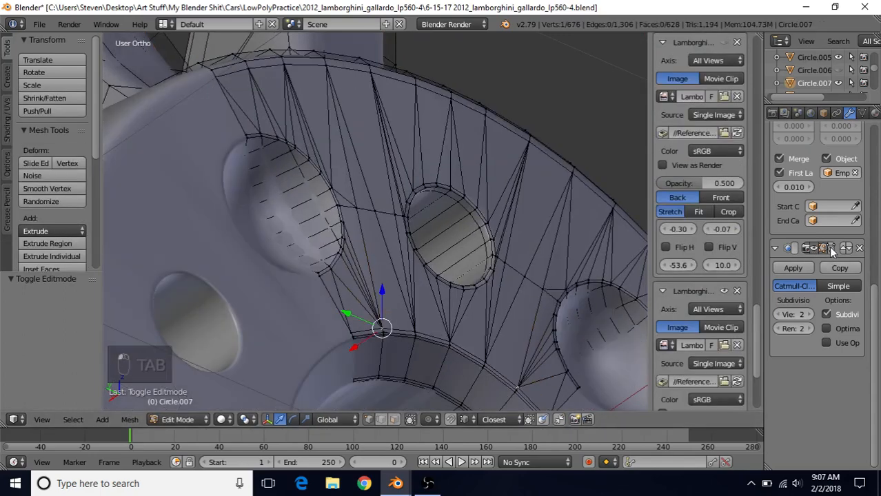
pyautogui.click(829, 247)
pyautogui.moveTo(429, 272); pyautogui.dragTo(363, 200, button='middle')
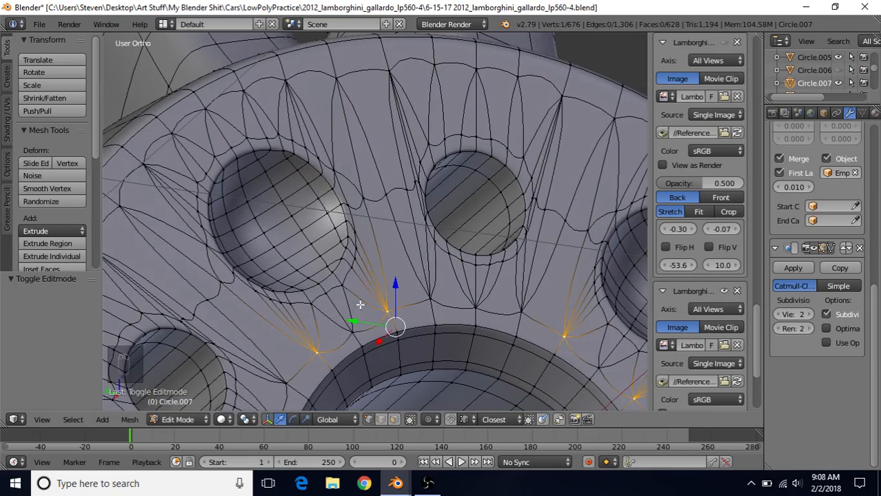
pyautogui.press('Tab')
pyautogui.moveTo(407, 252); pyautogui.dragTo(387, 253, button='middle')
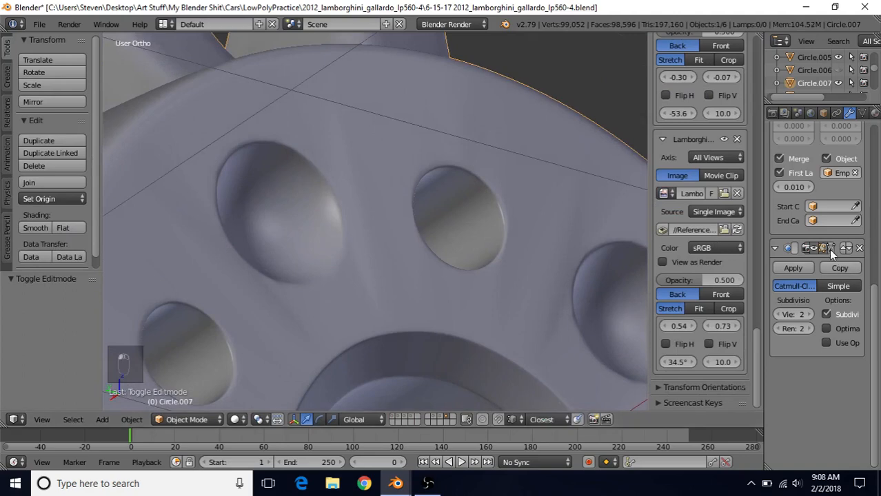
pyautogui.press('Tab')
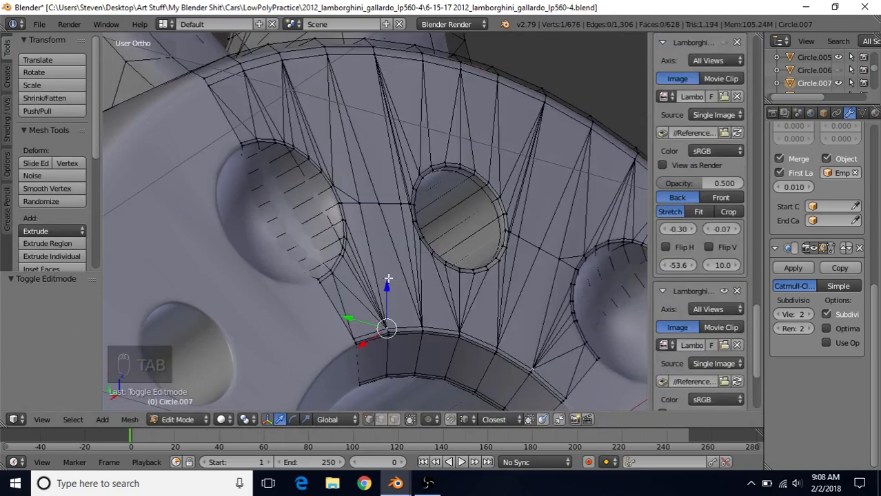
pyautogui.moveTo(387, 259); pyautogui.dragTo(367, 298, button='middle')
pyautogui.click(394, 419)
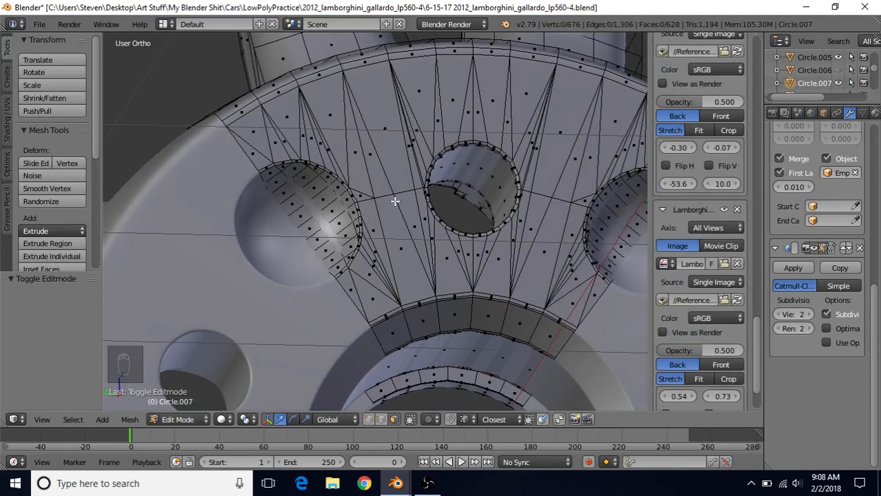
pyautogui.scroll(2, 390, 250)
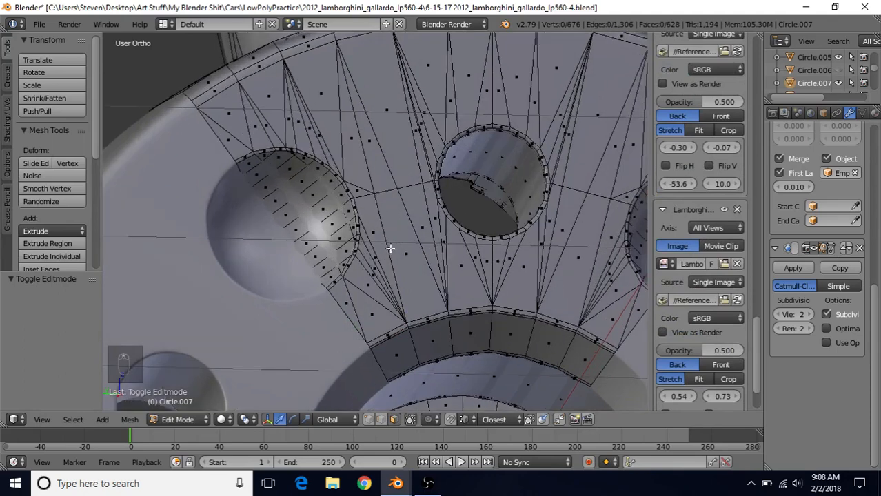
pyautogui.rightClick(369, 298)
pyautogui.press('c')
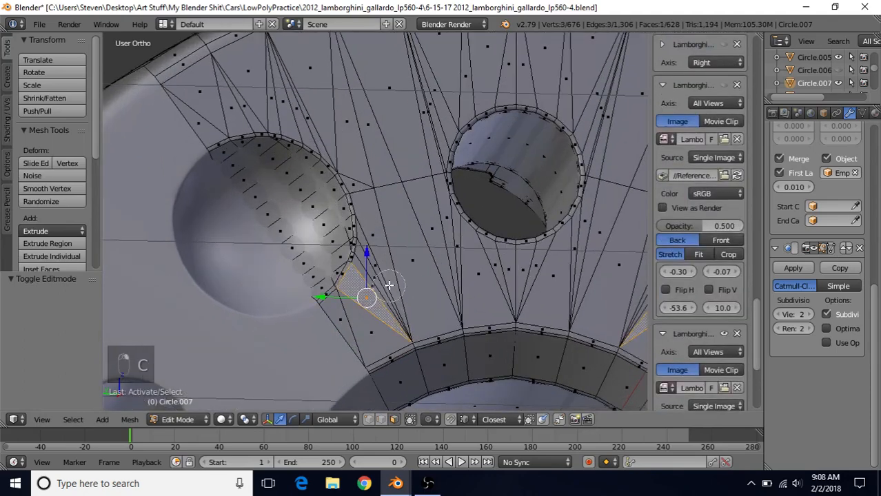
pyautogui.click(388, 283)
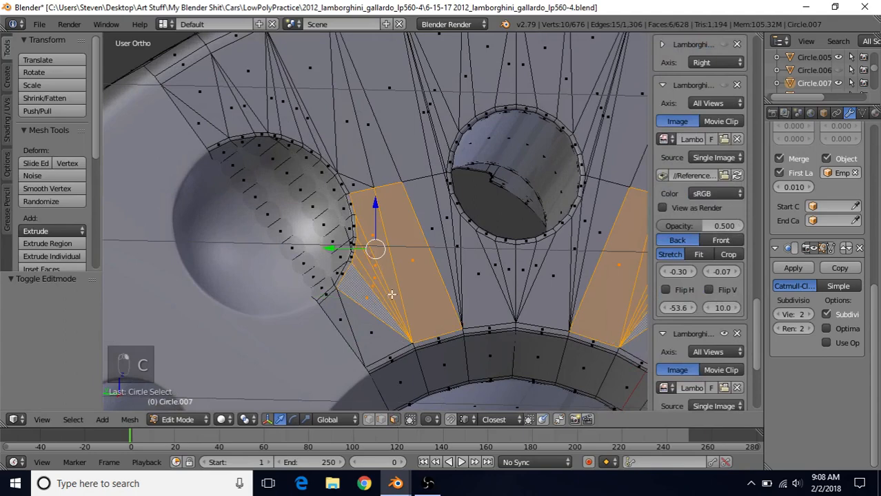
pyautogui.rightClick(372, 288)
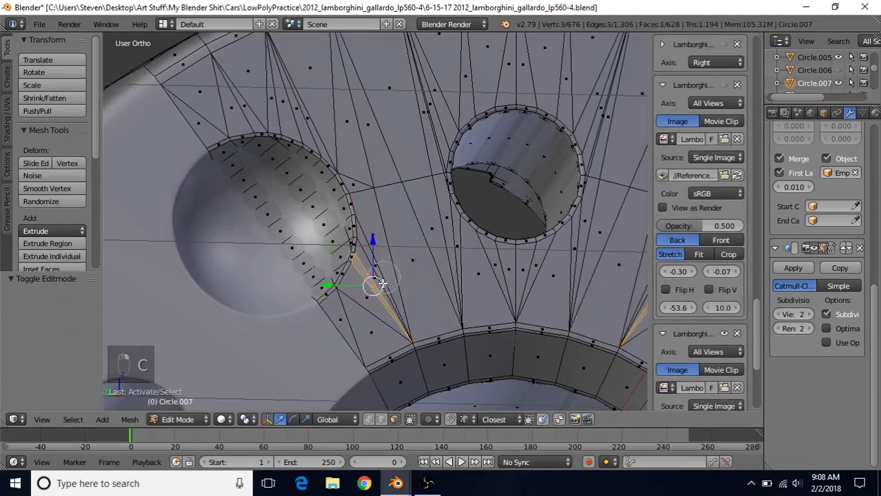
pyautogui.moveTo(392, 256); pyautogui.dragTo(376, 305)
pyautogui.moveTo(383, 183)
pyautogui.mouseDown()
pyautogui.moveTo(405, 146)
pyautogui.moveTo(437, 253)
pyautogui.moveTo(459, 265)
pyautogui.moveTo(417, 115)
pyautogui.moveTo(430, 94)
pyautogui.moveTo(410, 133)
pyautogui.moveTo(365, 106)
pyautogui.moveTo(279, 97)
pyautogui.moveTo(437, 134)
pyautogui.moveTo(463, 87)
pyautogui.moveTo(491, 79)
pyautogui.mouseUp()
pyautogui.click(496, 275)
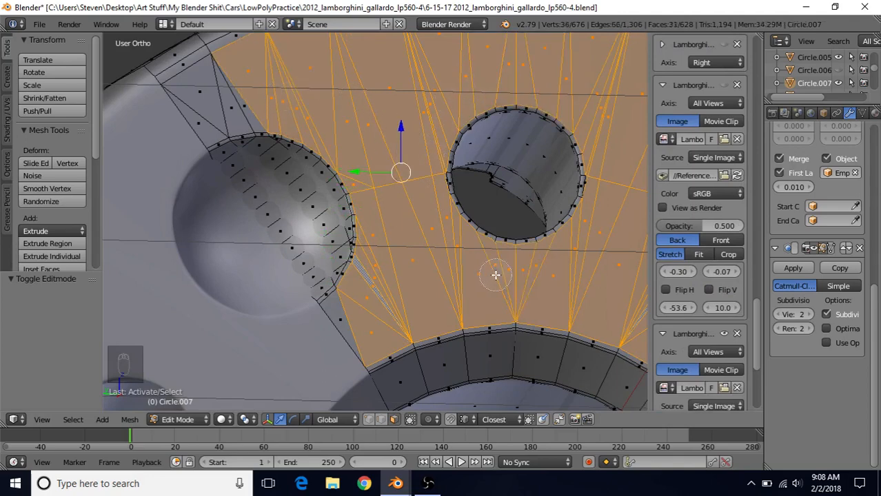
pyautogui.rightClick(496, 275)
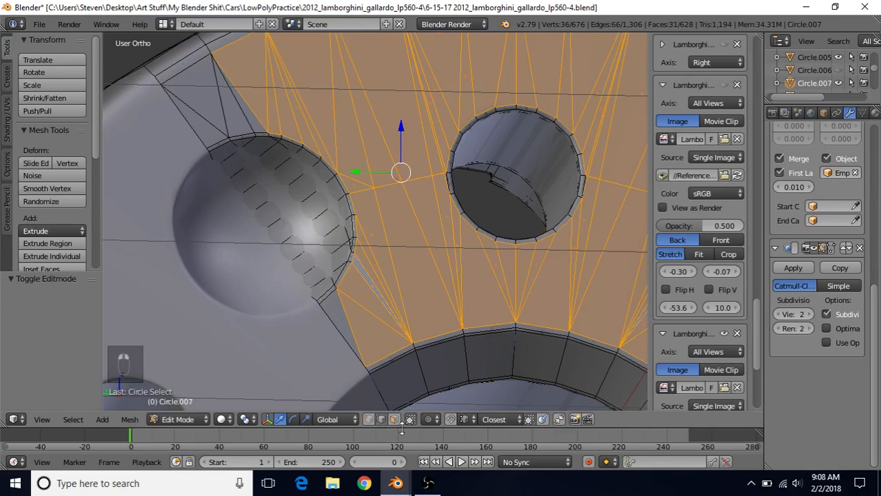
pyautogui.keyDown('shift'); pyautogui.rightClick(516, 261); pyautogui.keyUp('shift')
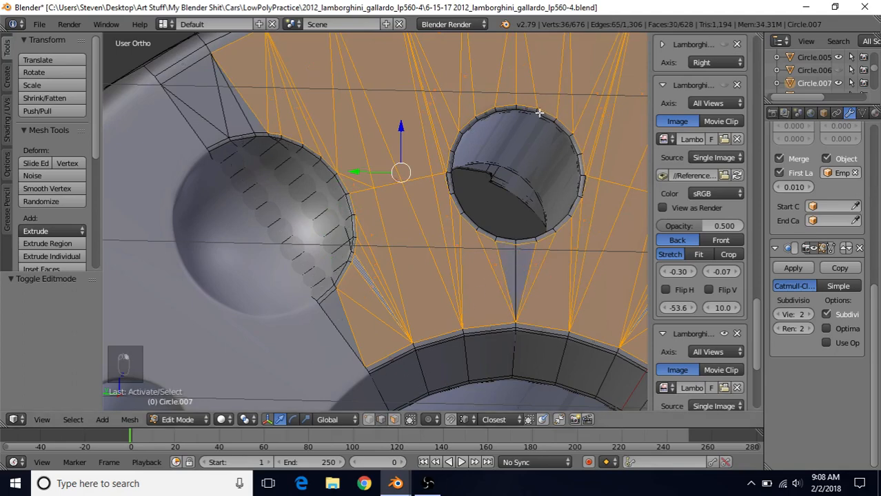
pyautogui.keyDown('shift'); pyautogui.rightClick(516, 78); pyautogui.keyUp('shift')
# Delete the hub face's connecting edges from the dimple, the bolt hole and the seam between them to the center bore and outer rim.
pyautogui.scroll(2, 471, 269)
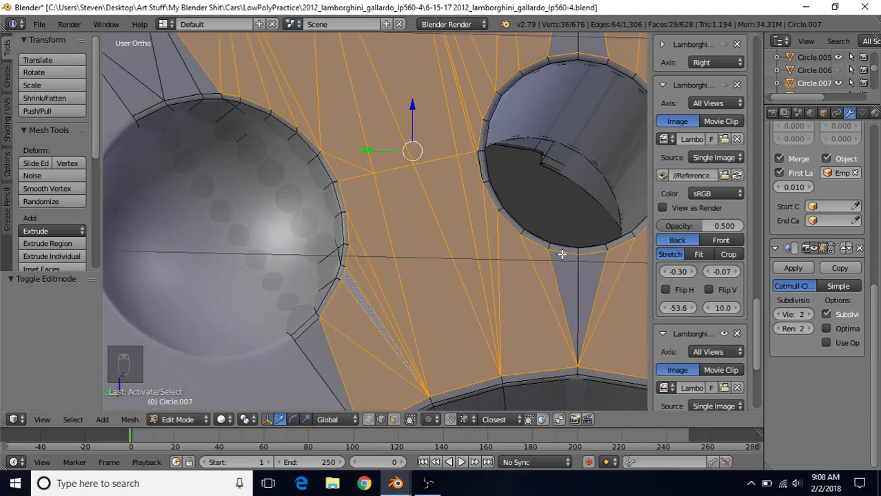
pyautogui.keyDown('shift'); pyautogui.moveTo(472, 275); pyautogui.dragTo(454, 262, button='middle'); pyautogui.keyUp('shift')
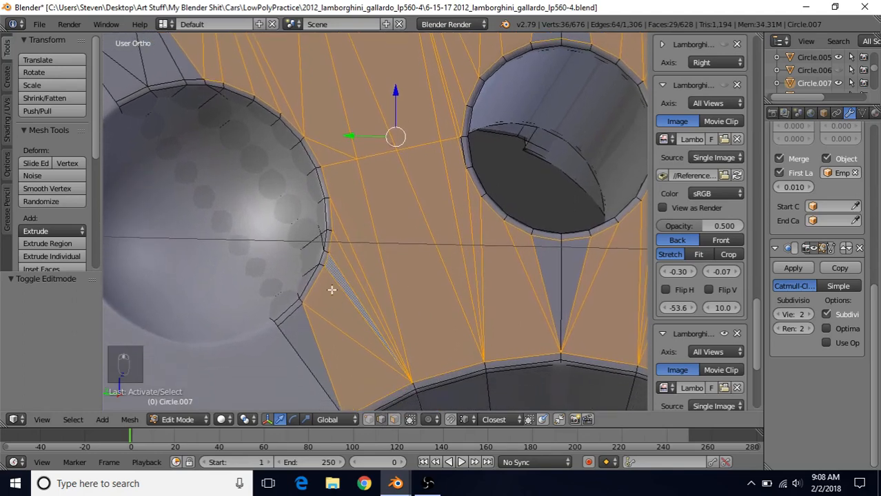
pyautogui.rightClick(390, 246)
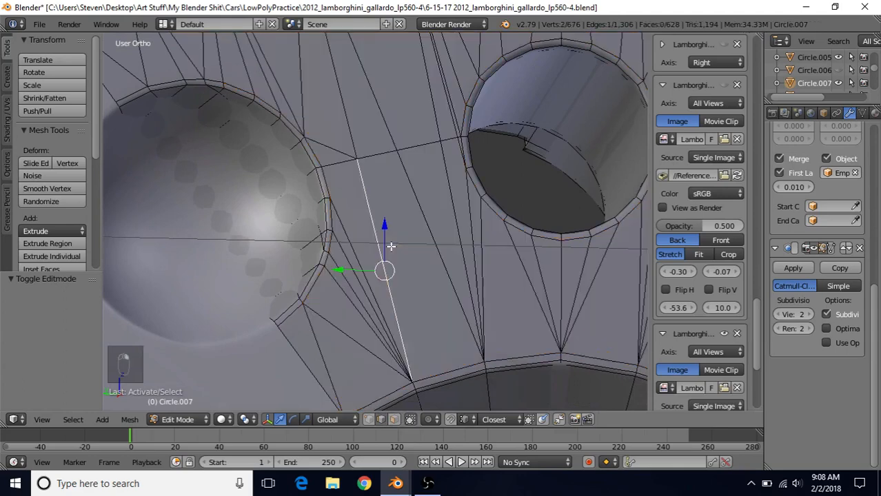
pyautogui.press('c')
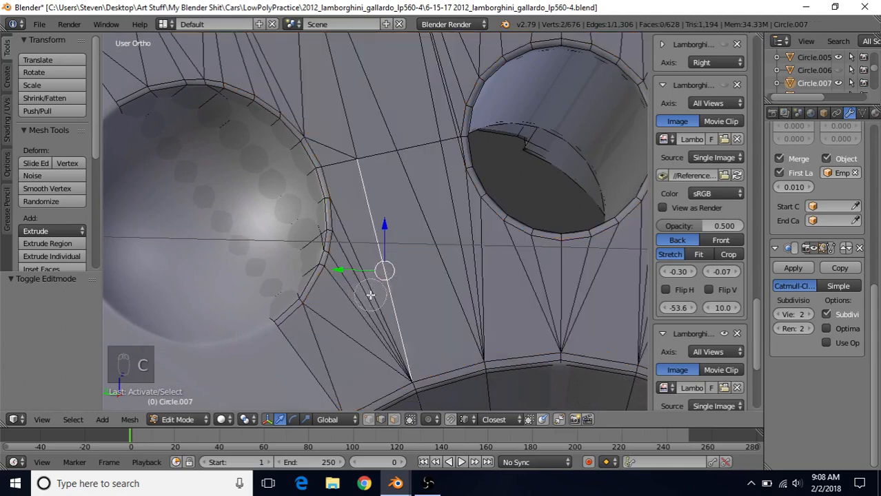
pyautogui.rightClick(370, 295)
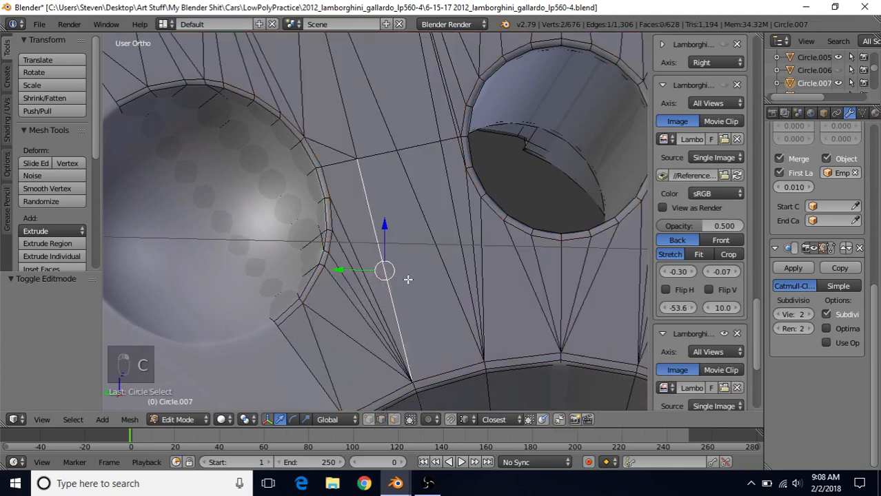
pyautogui.press('c')
pyautogui.moveTo(365, 288); pyautogui.dragTo(333, 351)
pyautogui.moveTo(446, 246)
pyautogui.mouseDown()
pyautogui.moveTo(472, 275)
pyautogui.moveTo(534, 286)
pyautogui.mouseUp()
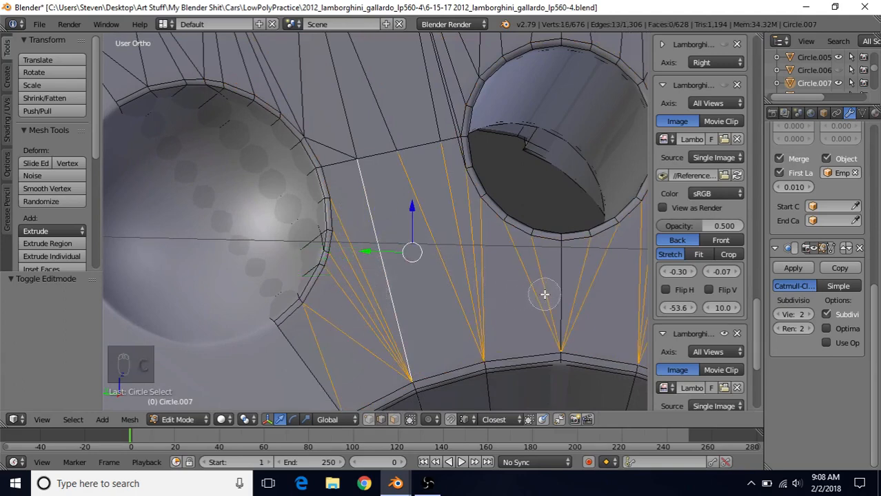
pyautogui.rightClick(494, 243)
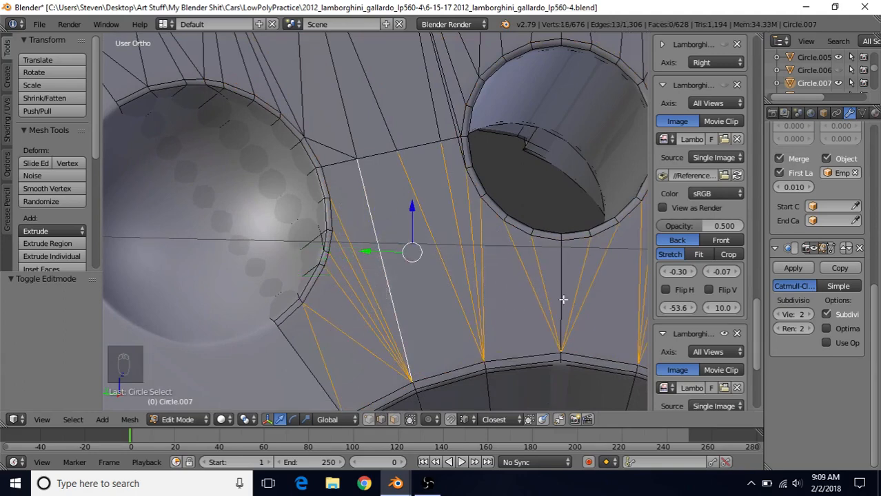
pyautogui.press('c')
pyautogui.moveTo(436, 103)
pyautogui.mouseDown()
pyautogui.moveTo(431, 88)
pyautogui.moveTo(432, 143)
pyautogui.moveTo(446, 145)
pyautogui.moveTo(355, 150)
pyautogui.mouseUp()
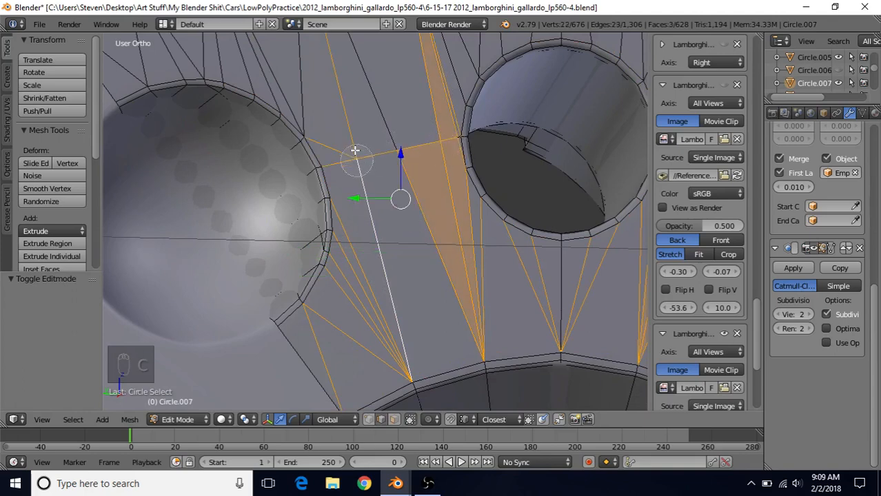
pyautogui.rightClick(355, 151)
pyautogui.keyDown('shift'); pyautogui.moveTo(410, 146); pyautogui.dragTo(423, 260, button='middle'); pyautogui.keyUp('shift')
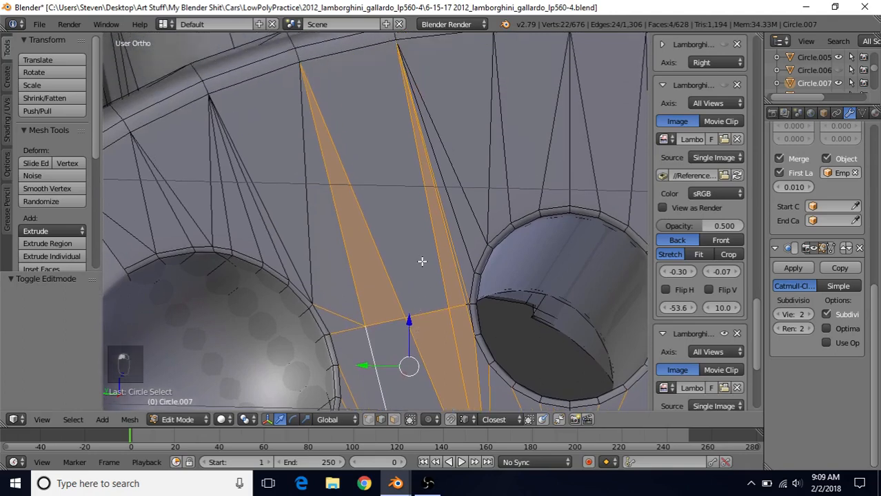
pyautogui.press('c')
pyautogui.moveTo(438, 179)
pyautogui.mouseDown()
pyautogui.moveTo(483, 152)
pyautogui.moveTo(541, 141)
pyautogui.mouseUp()
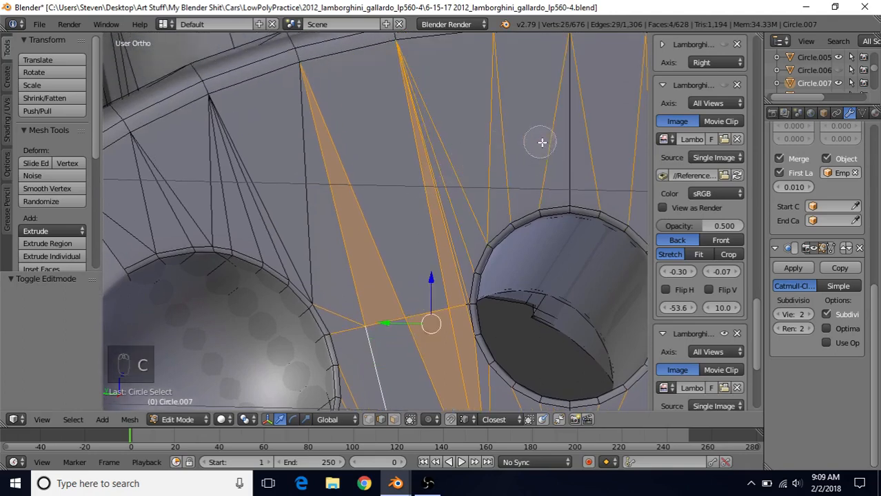
pyautogui.rightClick(543, 142)
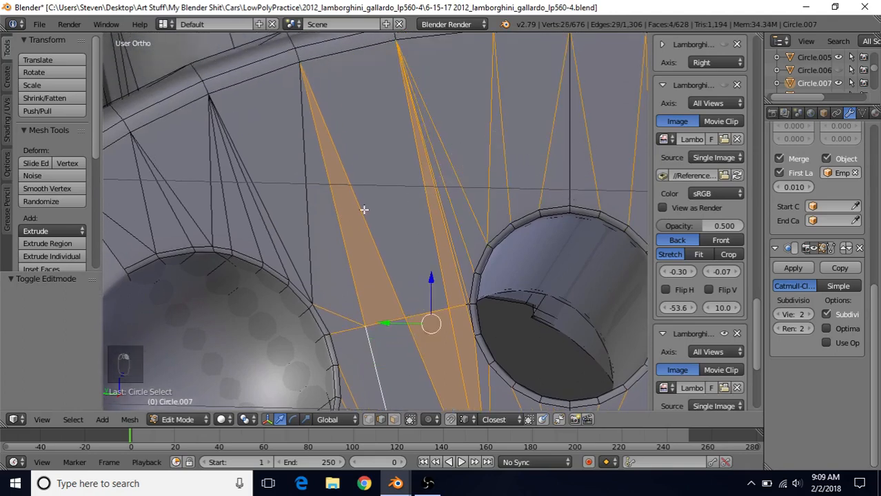
pyautogui.keyDown('shift'); pyautogui.moveTo(364, 205); pyautogui.dragTo(521, 191, button='middle'); pyautogui.keyUp('shift')
pyautogui.press('c')
pyautogui.moveTo(423, 174)
pyautogui.mouseDown()
pyautogui.moveTo(344, 184)
pyautogui.moveTo(288, 203)
pyautogui.mouseUp()
pyautogui.rightClick(288, 203)
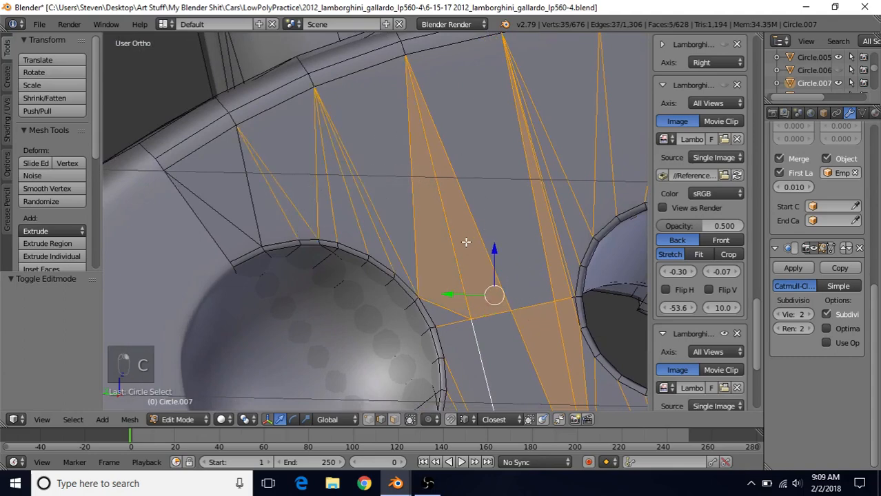
pyautogui.scroll(-1, 466, 242)
pyautogui.scroll(-1, 465, 263)
pyautogui.keyDown('shift'); pyautogui.moveTo(464, 253); pyautogui.dragTo(463, 204, button='middle'); pyautogui.keyUp('shift')
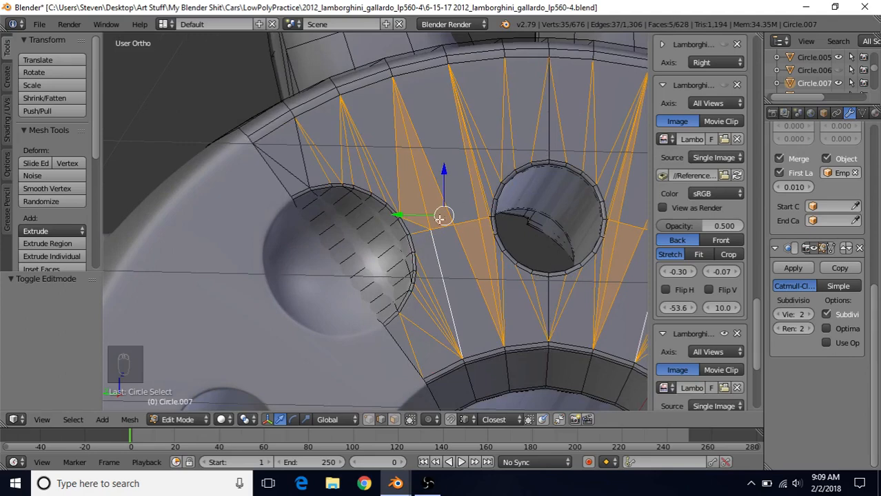
pyautogui.press('Delete')
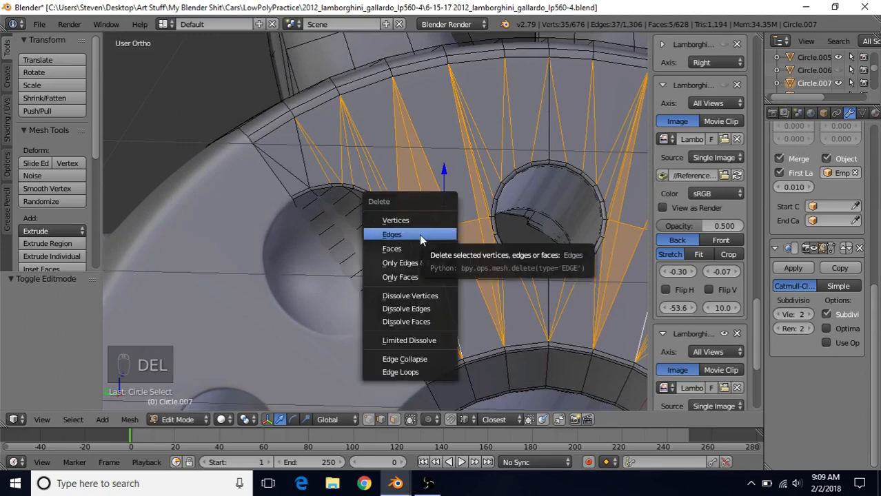
pyautogui.click(419, 234)
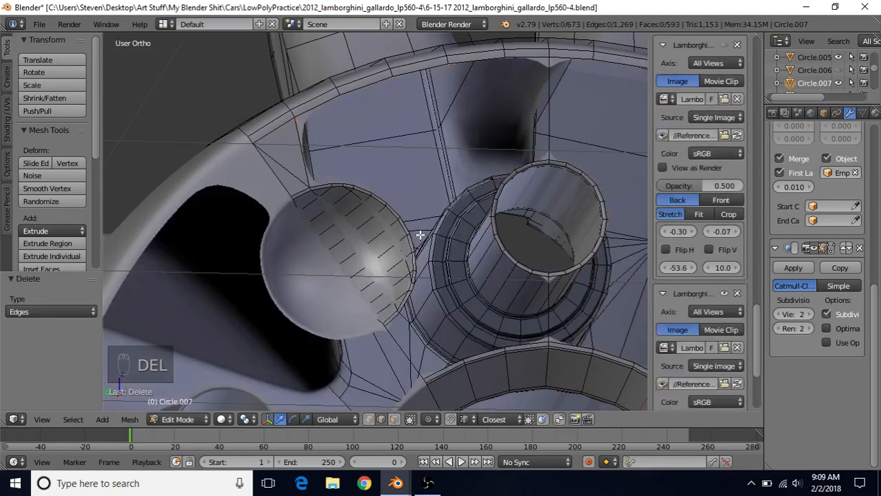
# Turn off the subdivision display and delete the stray vertex beside the bolt hole's rim.
pyautogui.click(815, 247)
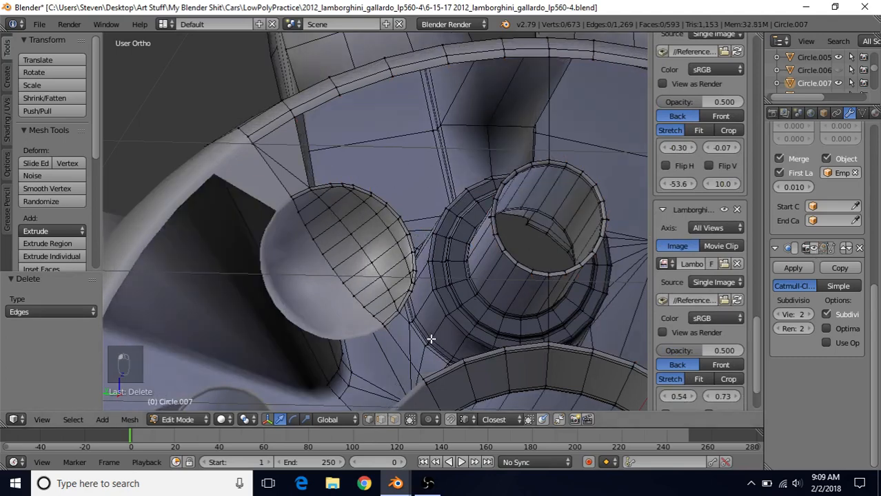
pyautogui.moveTo(435, 257); pyautogui.dragTo(362, 267, button='middle')
pyautogui.rightClick(354, 257)
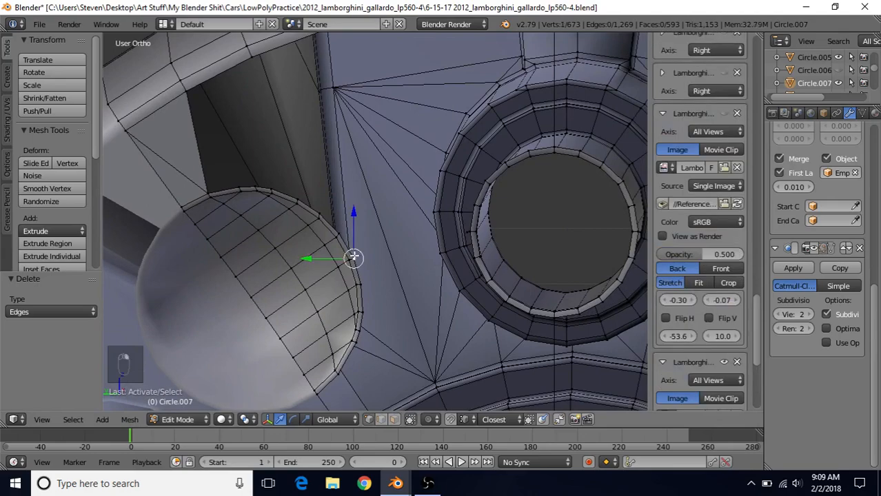
pyautogui.moveTo(353, 257); pyautogui.dragTo(444, 240, button='middle')
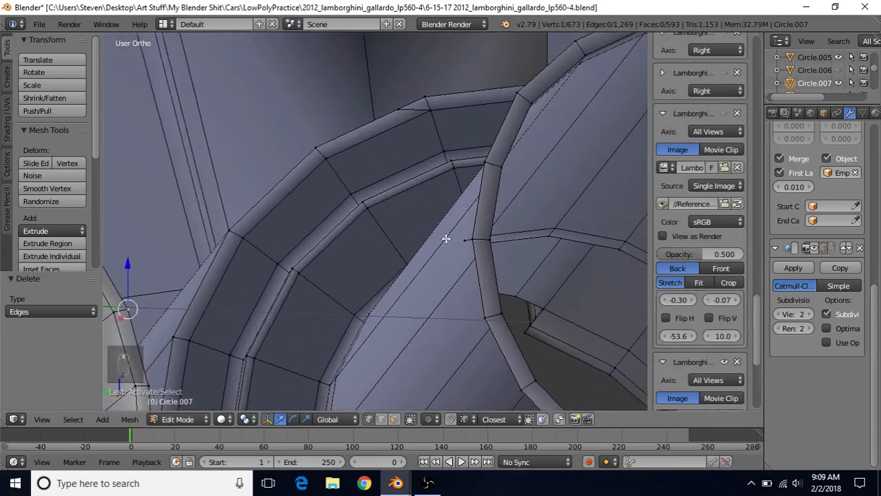
pyautogui.rightClick(460, 240)
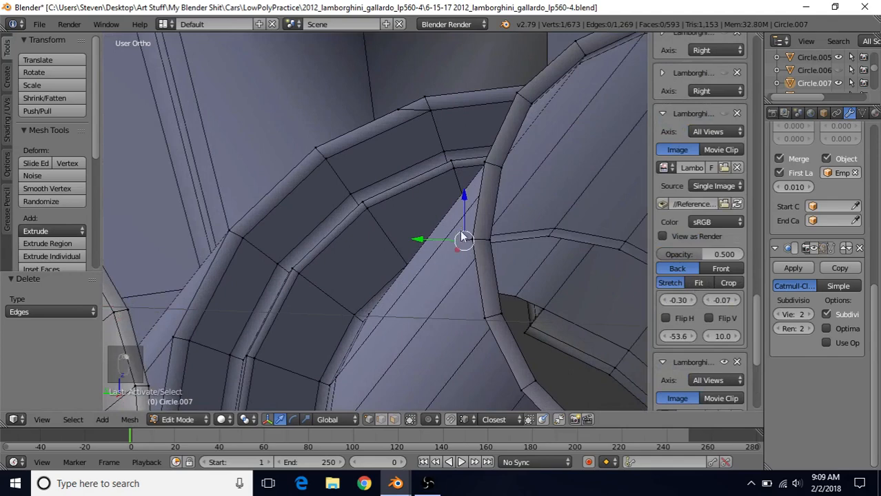
pyautogui.press('Delete')
pyautogui.click(457, 218)
pyautogui.moveTo(383, 251); pyautogui.dragTo(372, 266, button='middle')
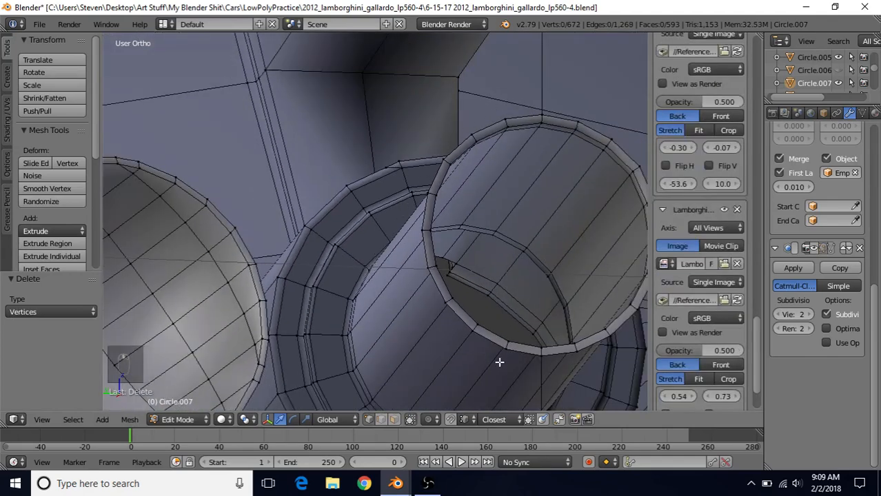
pyautogui.moveTo(499, 361); pyautogui.dragTo(381, 339, button='middle')
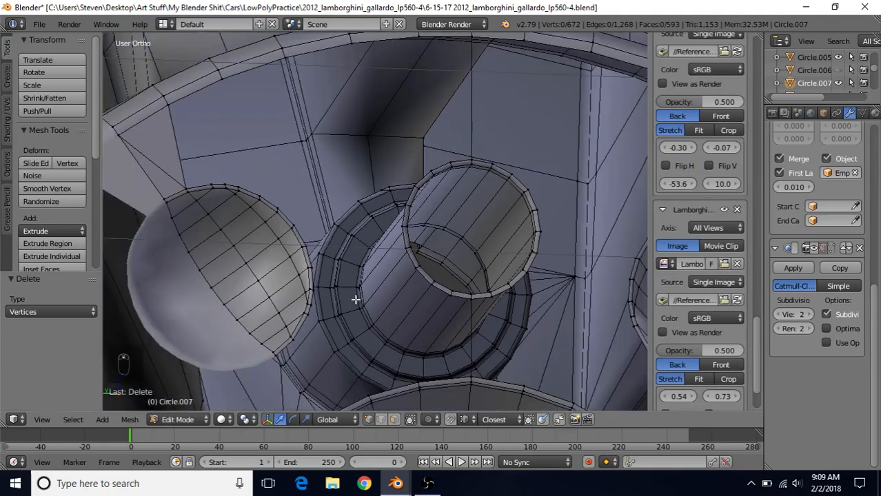
pyautogui.scroll(-2, 329, 230)
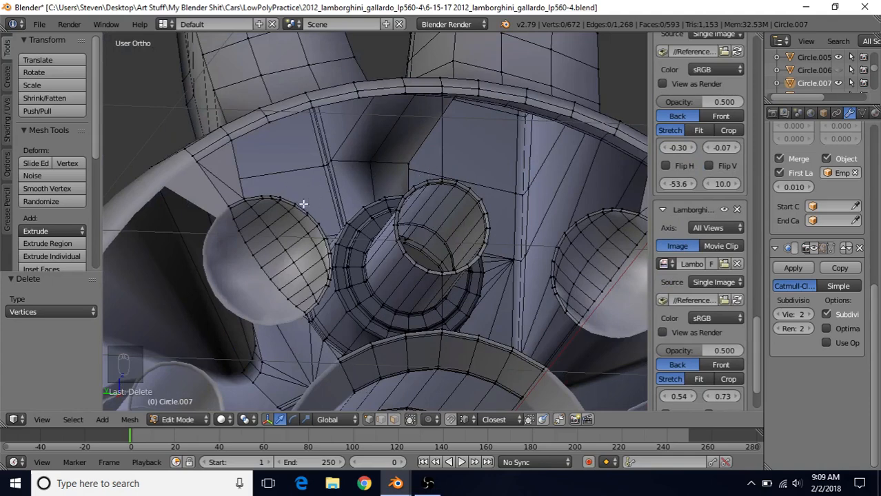
# Dissolve the diagonal edge running from the outer rim's corner vertex to the upper rim of the dimple.
pyautogui.scroll(2, 355, 162)
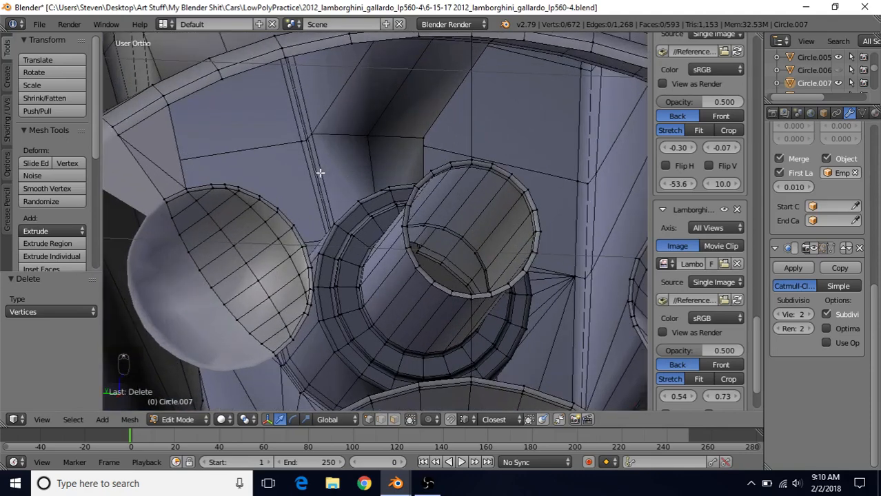
pyautogui.rightClick(231, 171)
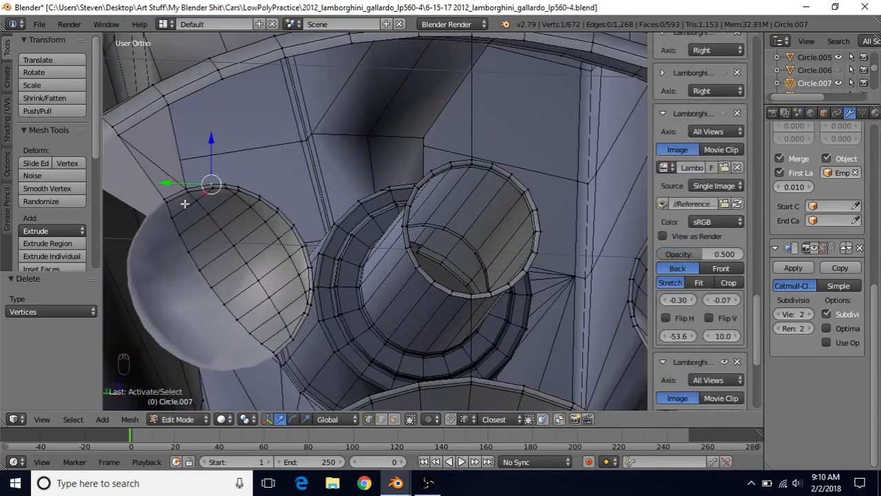
pyautogui.click(380, 419)
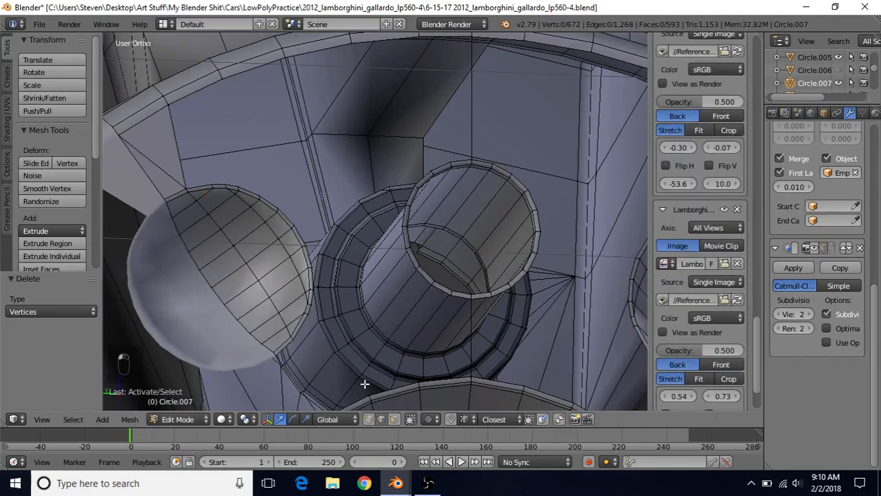
pyautogui.rightClick(164, 166)
pyautogui.press('Delete')
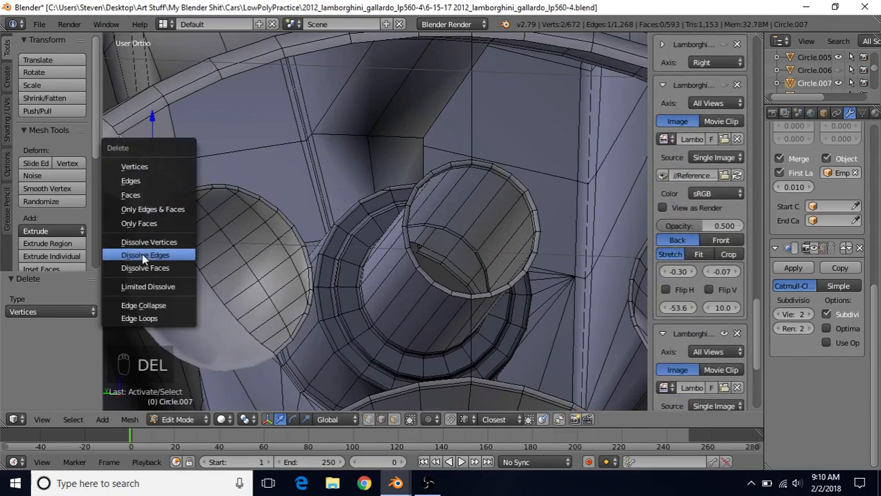
pyautogui.click(144, 256)
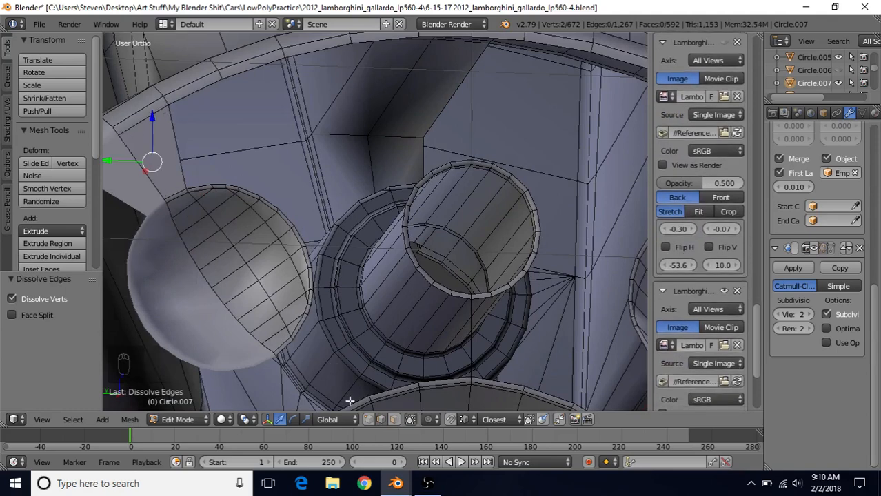
# Fill two adjacent four-sided faces between the dimple's upper rim edges and the hub's outer rim.
pyautogui.rightClick(186, 171)
pyautogui.rightClick(206, 177)
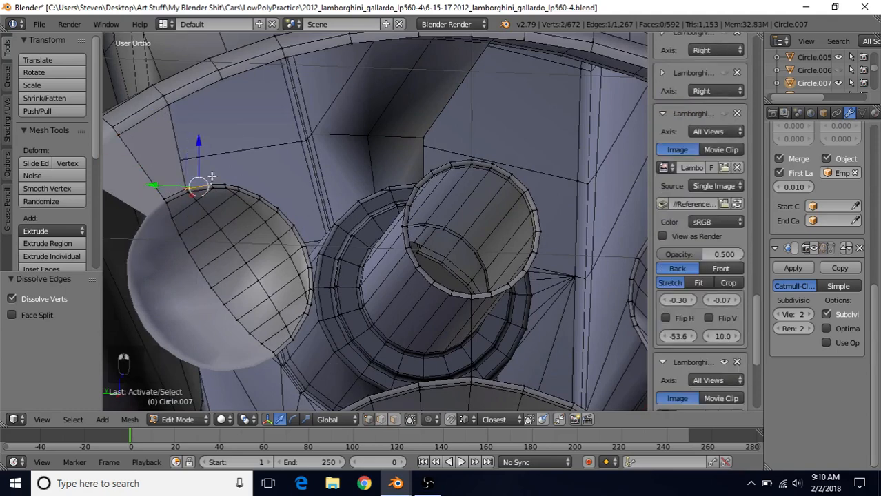
pyautogui.keyDown('shift'); pyautogui.rightClick(226, 79); pyautogui.keyUp('shift')
pyautogui.keyDown('shift'); pyautogui.rightClick(172, 103); pyautogui.keyUp('shift')
pyautogui.press('f')
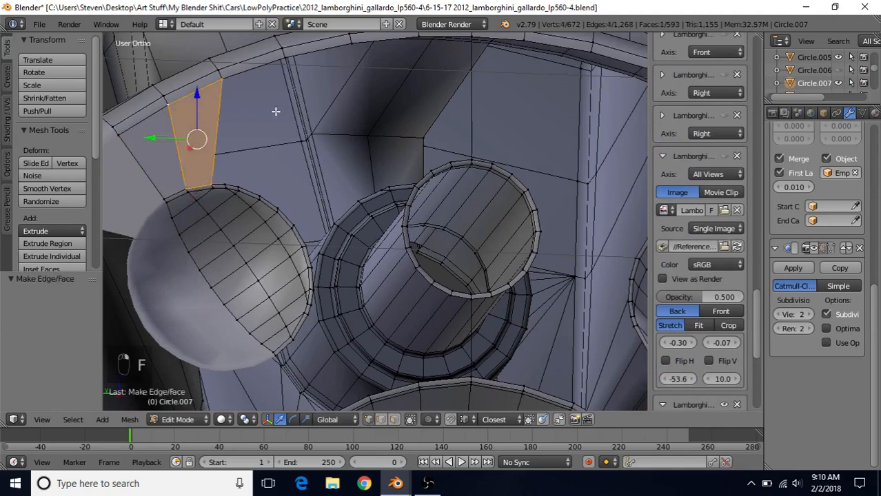
pyautogui.rightClick(212, 178)
pyautogui.keyDown('shift'); pyautogui.rightClick(226, 184); pyautogui.keyUp('shift')
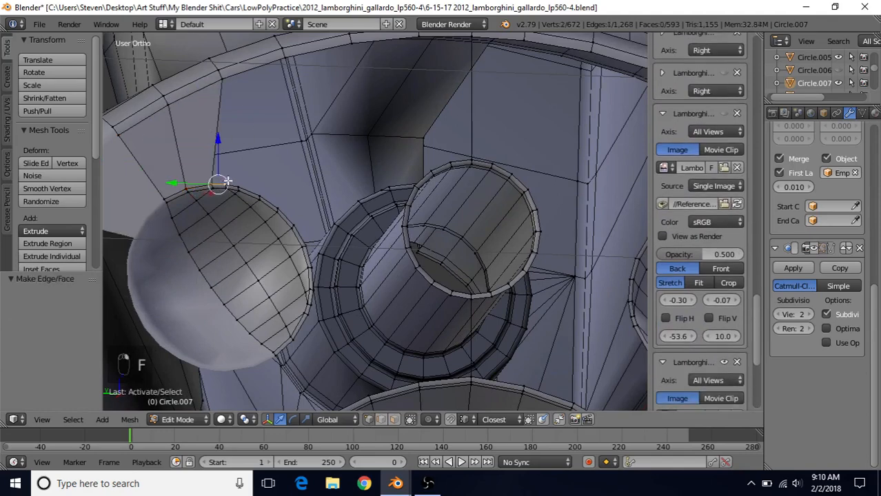
pyautogui.keyDown('shift'); pyautogui.rightClick(222, 79); pyautogui.keyUp('shift')
pyautogui.keyDown('shift'); pyautogui.rightClick(285, 60); pyautogui.keyUp('shift')
pyautogui.press('f')
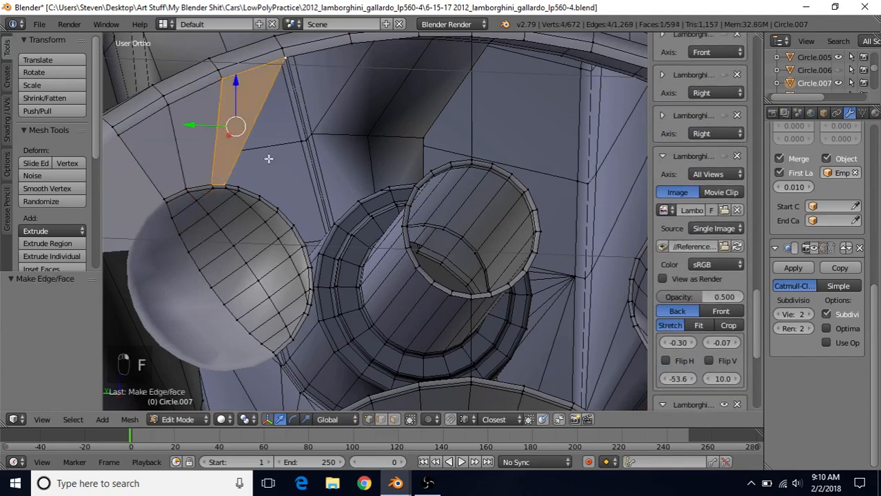
# Fill a triangular face from the next dimple rim edge to the outer rim vertex at the end of the new faces.
pyautogui.scroll(-3, 298, 201)
pyautogui.scroll(1, 316, 175)
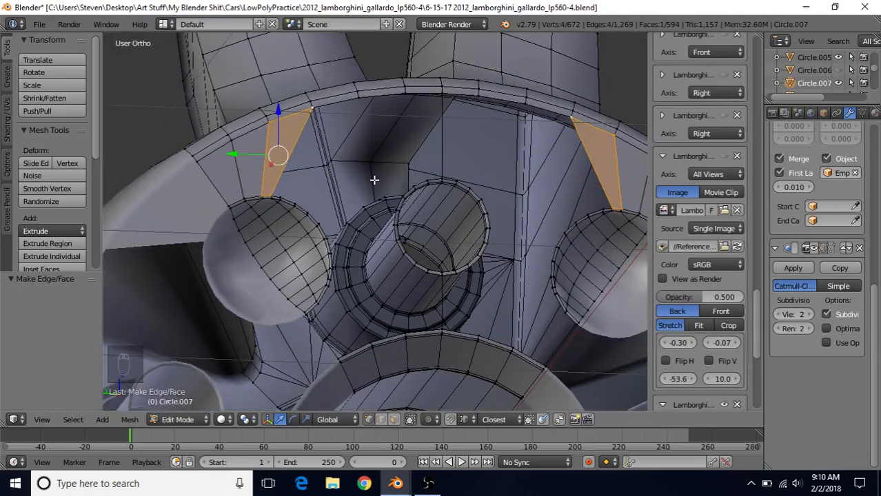
pyautogui.scroll(1, 366, 220)
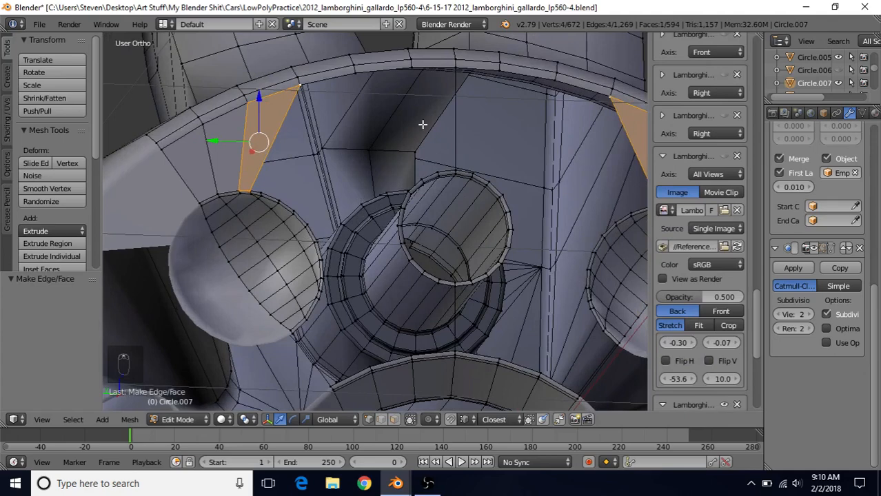
pyautogui.scroll(1, 361, 209)
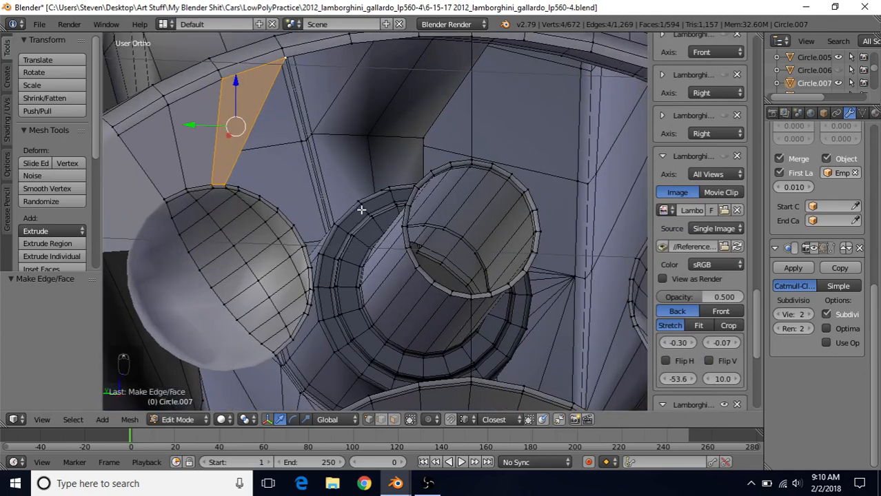
pyautogui.rightClick(238, 183)
pyautogui.scroll(-1, 272, 144)
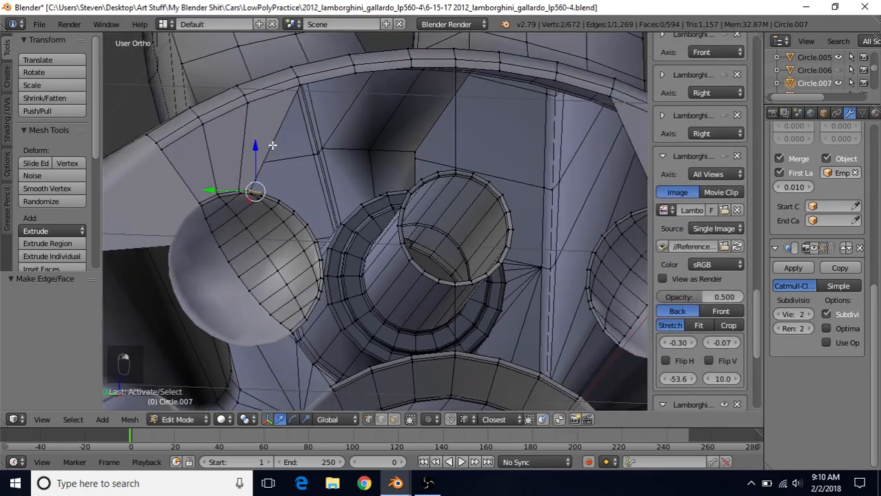
pyautogui.keyDown('shift'); pyautogui.rightClick(298, 86); pyautogui.keyUp('shift')
pyautogui.press('f')
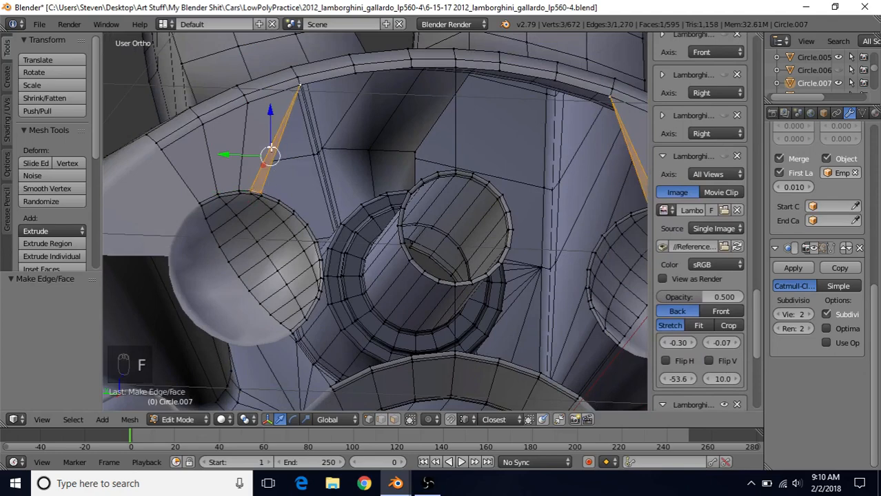
# Fill a four-sided face between the following dimple rim edge and the next outer rim edge toward the bolt hole.
pyautogui.rightClick(276, 192)
pyautogui.keyDown('shift'); pyautogui.rightClick(354, 72); pyautogui.keyUp('shift')
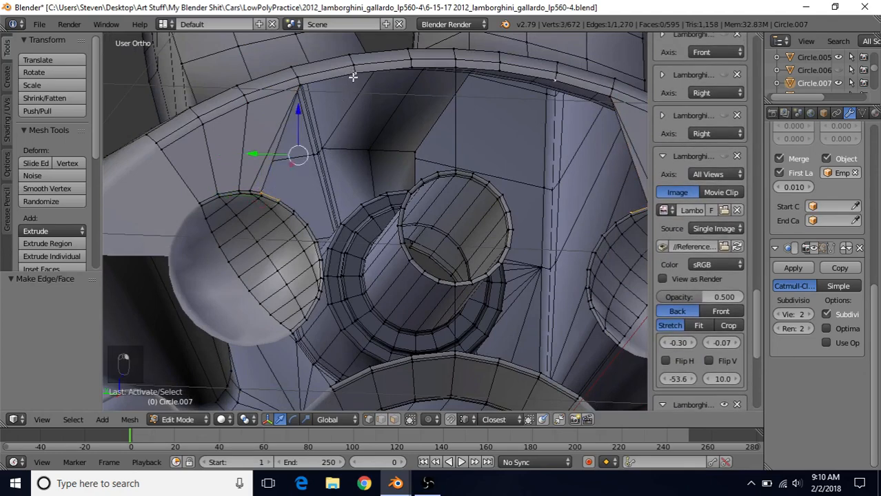
pyautogui.keyDown('shift'); pyautogui.rightClick(299, 86); pyautogui.keyUp('shift')
pyautogui.press('f')
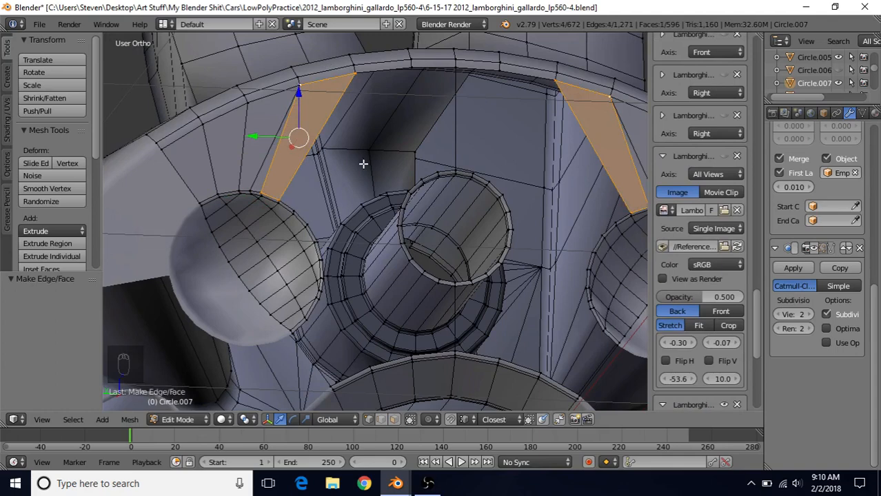
# Fill two four-sided faces between the bolt hole's upper rim edges and the hub's outer rim.
pyautogui.keyDown('shift'); pyautogui.moveTo(331, 239); pyautogui.dragTo(327, 246, button='middle'); pyautogui.keyUp('shift')
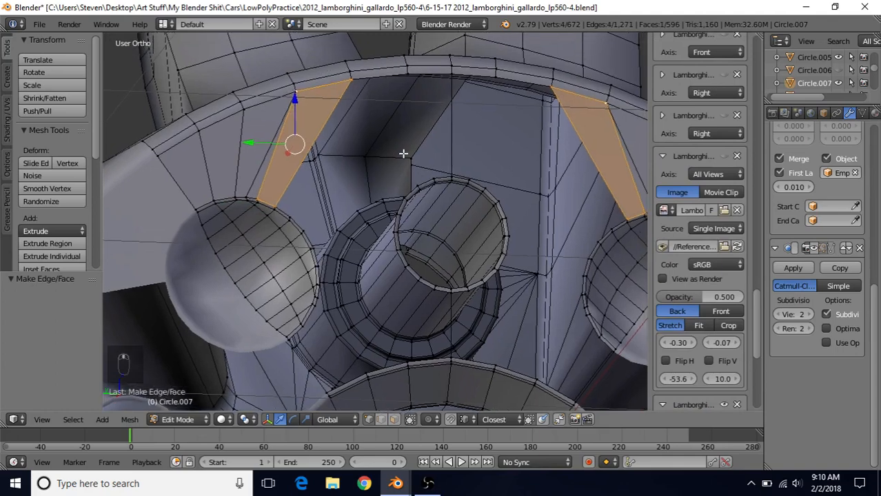
pyautogui.rightClick(433, 174)
pyautogui.keyDown('shift'); pyautogui.rightClick(450, 169); pyautogui.keyUp('shift')
pyautogui.keyDown('shift'); pyautogui.rightClick(451, 79); pyautogui.keyUp('shift')
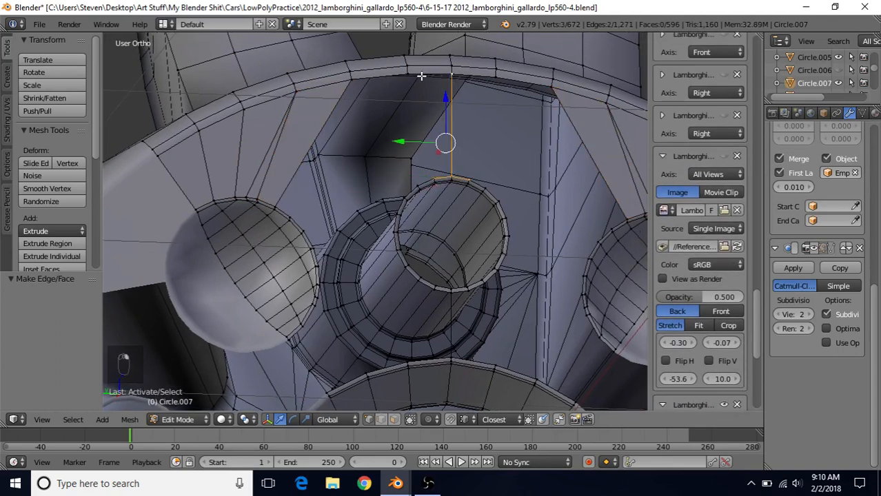
pyautogui.keyDown('shift'); pyautogui.rightClick(407, 76); pyautogui.keyUp('shift')
pyautogui.press('f')
pyautogui.rightClick(432, 175)
pyautogui.keyDown('shift'); pyautogui.rightClick(417, 182); pyautogui.keyUp('shift')
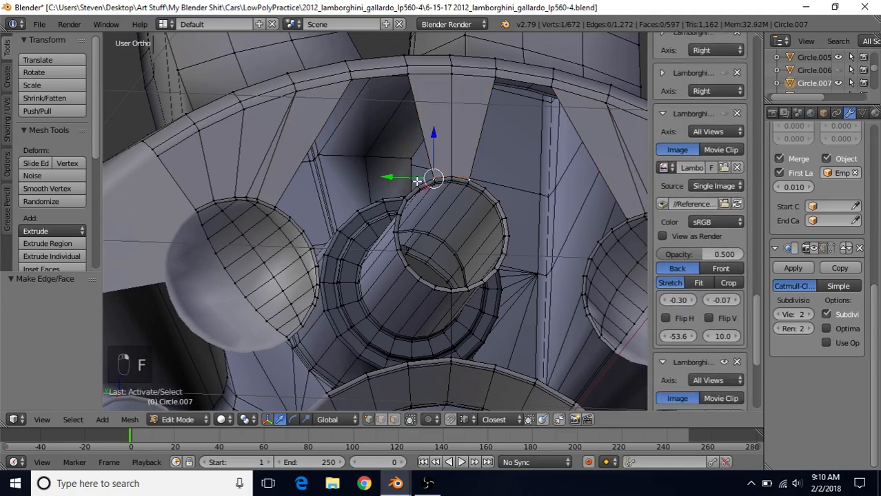
pyautogui.keyDown('shift'); pyautogui.rightClick(405, 76); pyautogui.keyUp('shift')
pyautogui.keyDown('shift'); pyautogui.rightClick(354, 78); pyautogui.keyUp('shift')
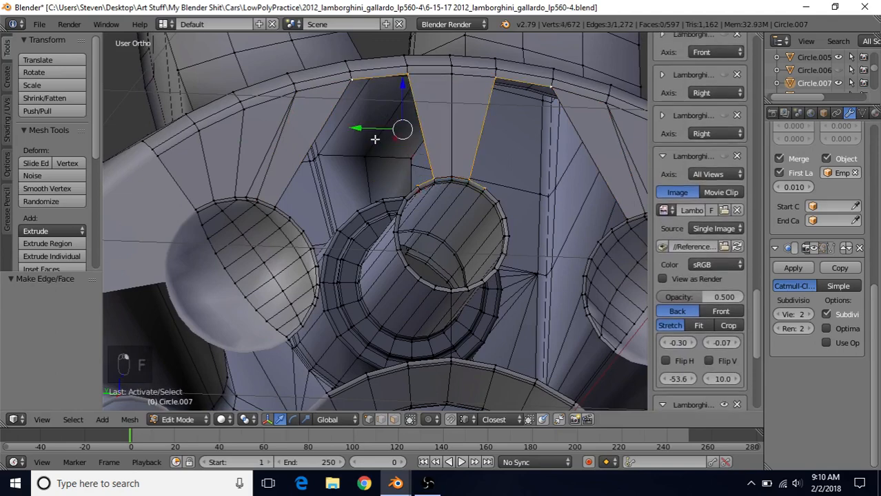
pyautogui.press('f')
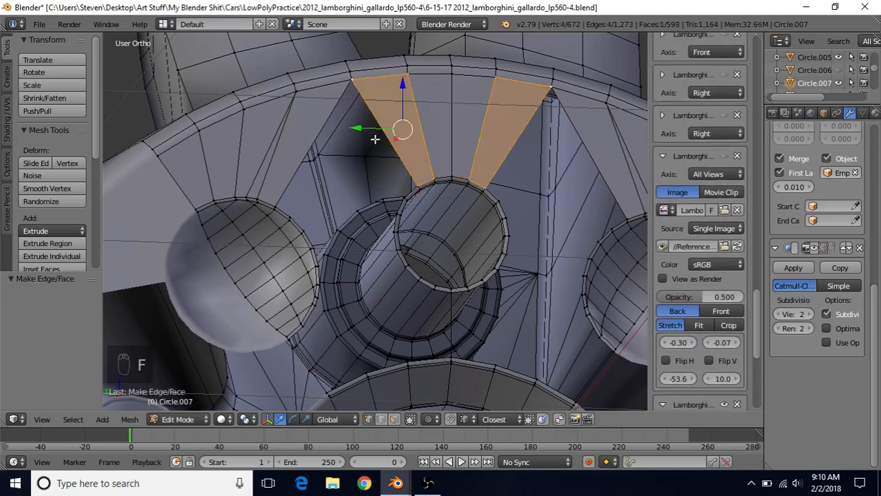
# Fill the large gap between dimple and bolt hole with a four-sided face reaching up to the shared outer rim vertex.
pyautogui.rightClick(278, 207)
pyautogui.keyDown('shift'); pyautogui.rightClick(284, 213); pyautogui.keyUp('shift')
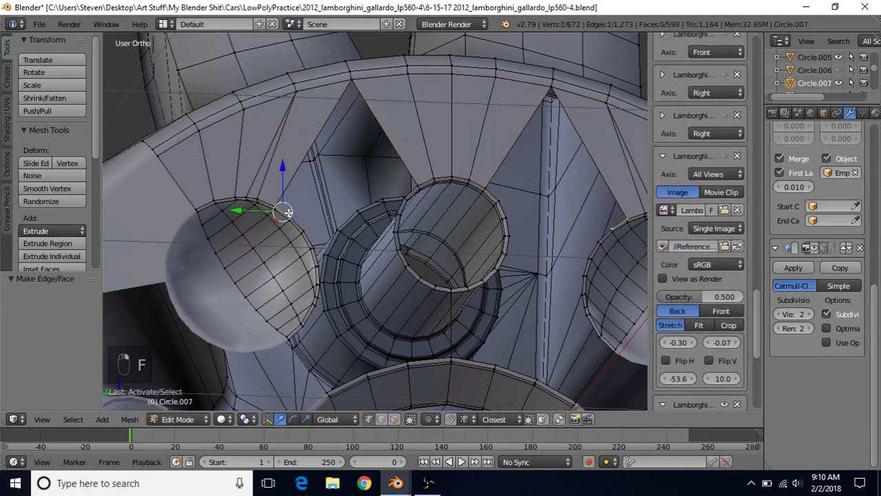
pyautogui.keyDown('shift'); pyautogui.rightClick(416, 183); pyautogui.keyUp('shift')
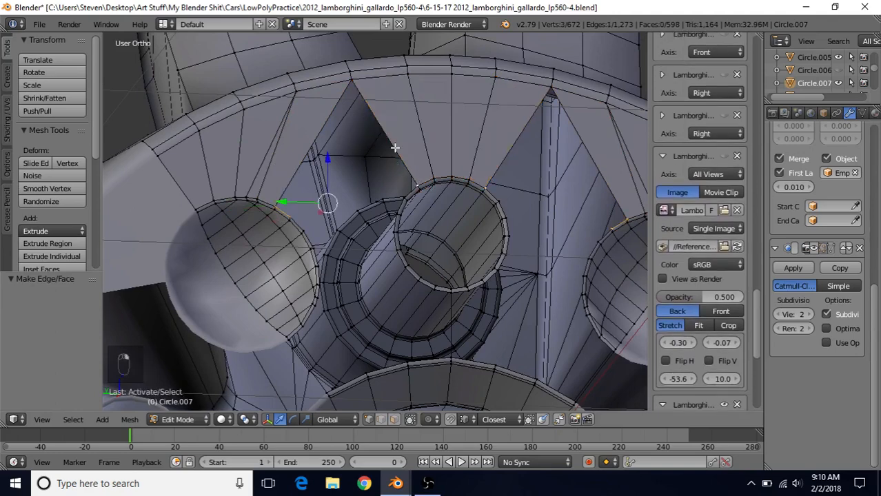
pyautogui.keyDown('shift'); pyautogui.rightClick(358, 84); pyautogui.keyUp('shift')
pyautogui.press('f')
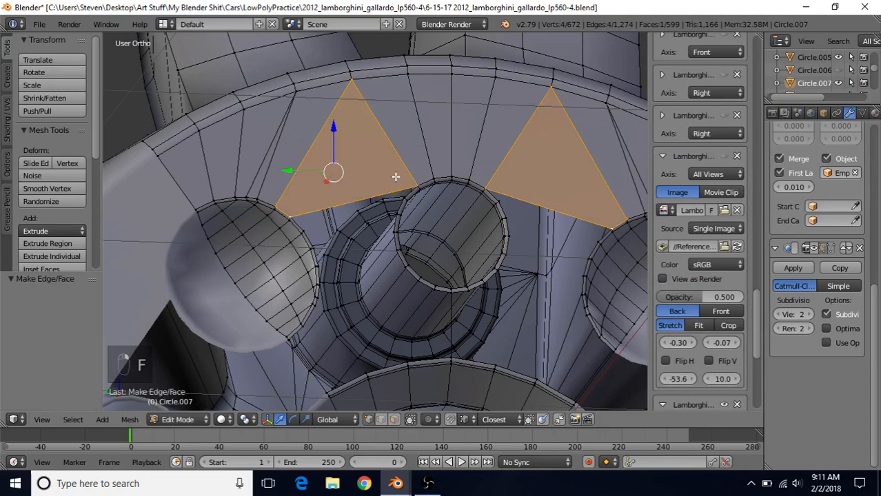
# Bridge the next dimple rim edge and the facing bolt hole rim edge with a narrow four-sided face.
pyautogui.scroll(2, 357, 145)
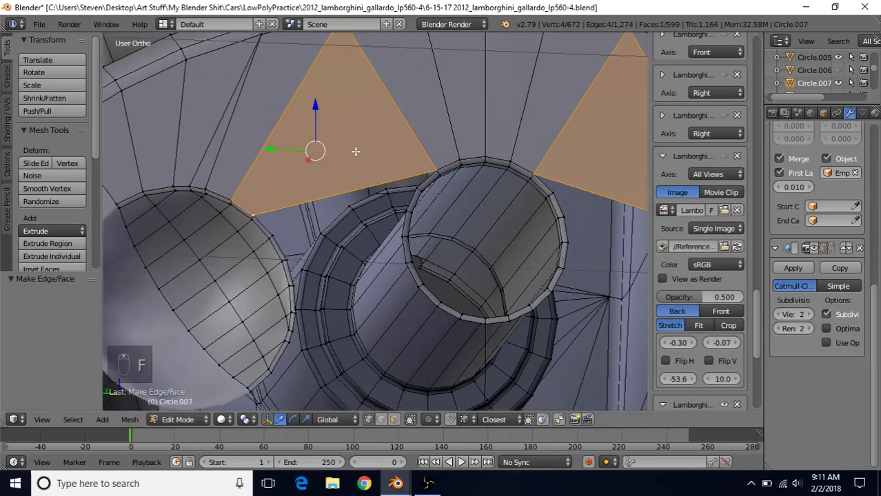
pyautogui.rightClick(263, 215)
pyautogui.keyDown('shift'); pyautogui.rightClick(277, 233); pyautogui.keyUp('shift')
pyautogui.keyDown('shift'); pyautogui.rightClick(415, 191); pyautogui.keyUp('shift')
pyautogui.keyDown('shift'); pyautogui.rightClick(431, 172); pyautogui.keyUp('shift')
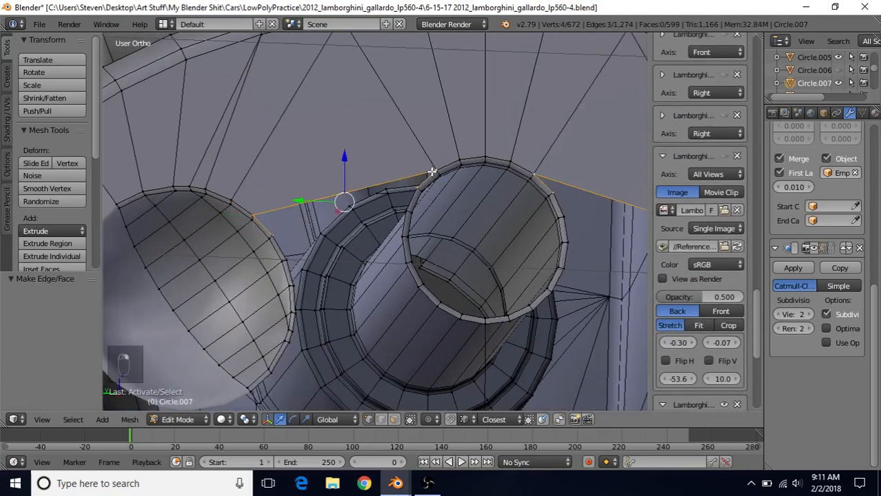
pyautogui.press('f')
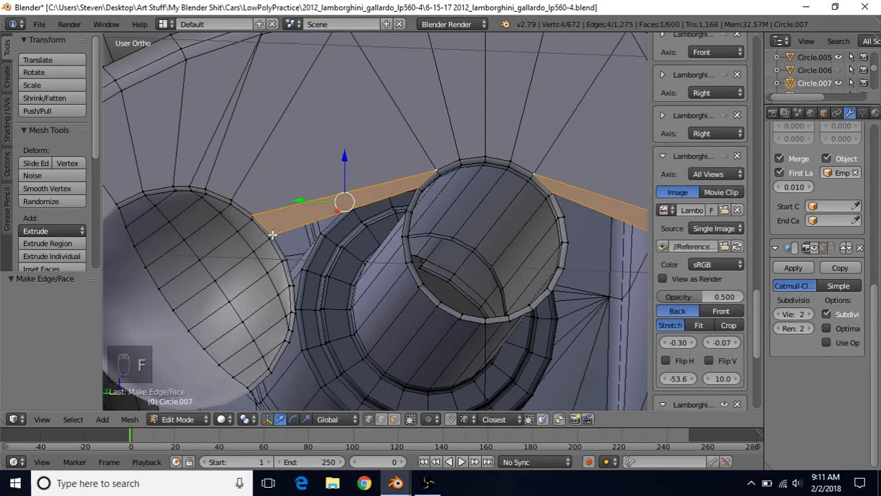
# Continue the strip between dimple and bolt hole with six more faces down to the bolt hole's lower rim.
pyautogui.scroll(-2, 340, 193)
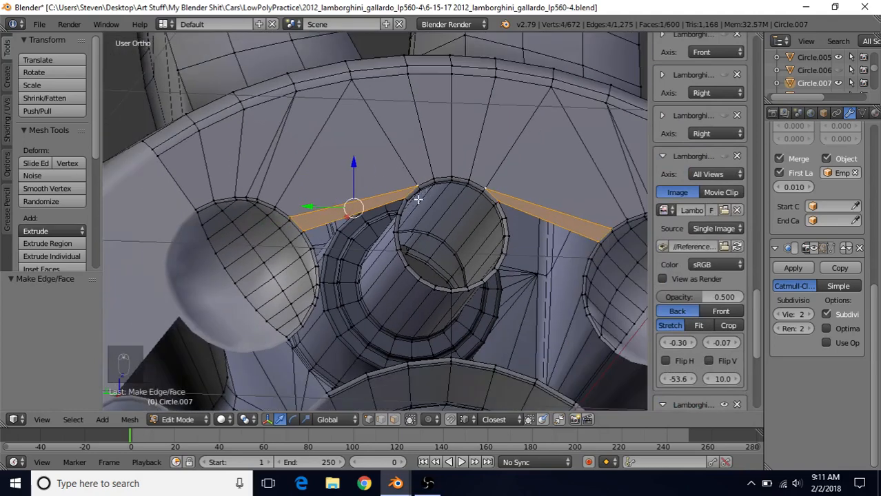
pyautogui.scroll(2, 372, 221)
pyautogui.rightClick(274, 235)
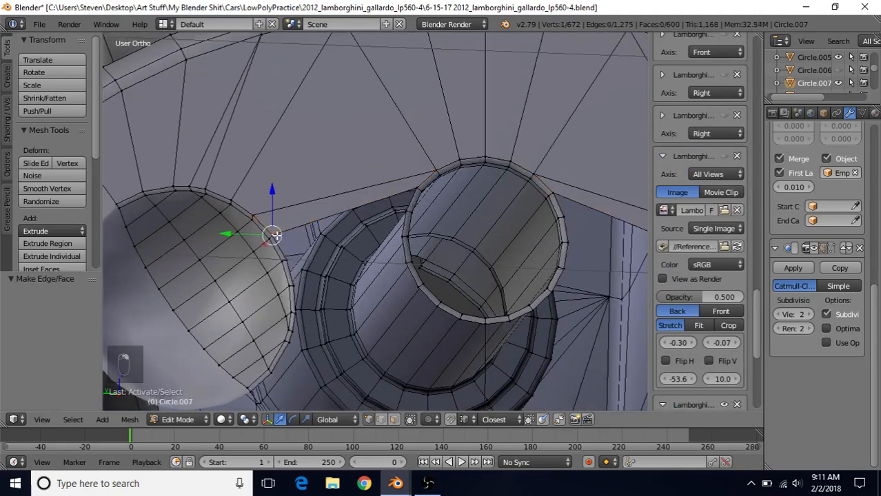
pyautogui.keyDown('shift'); pyautogui.rightClick(417, 188); pyautogui.keyUp('shift')
pyautogui.press('f')
pyautogui.press('f')
pyautogui.press('f')
pyautogui.press('f')
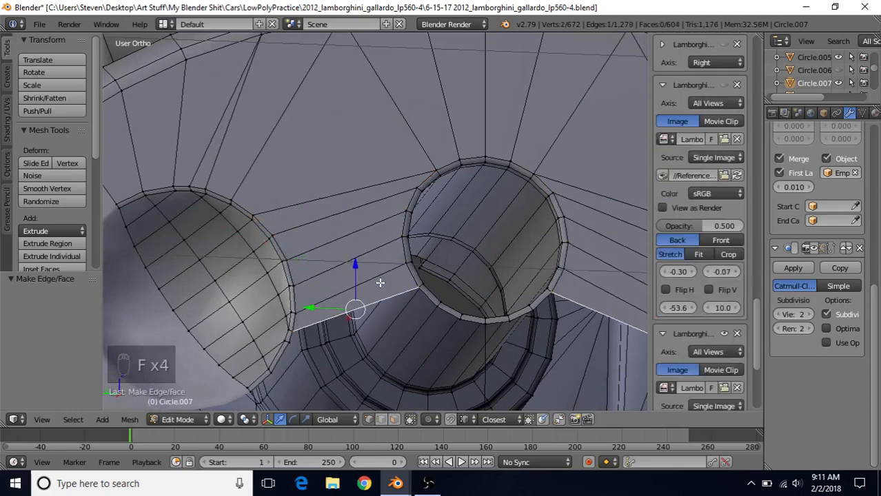
pyautogui.press('f')
pyautogui.press('f')
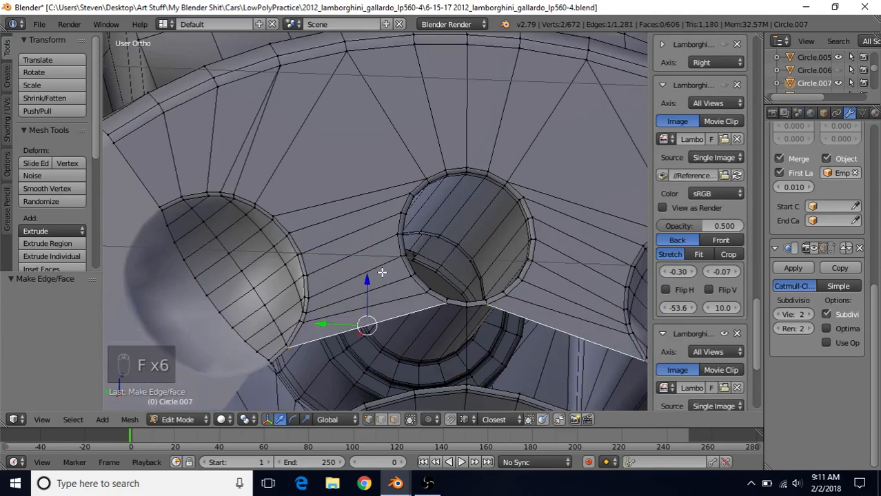
# Fill a four-sided face between the dimple's lowest rim edge and the center bore's outer rim edge.
pyautogui.keyDown('shift'); pyautogui.moveTo(384, 264); pyautogui.dragTo(392, 182, button='middle'); pyautogui.keyUp('shift')
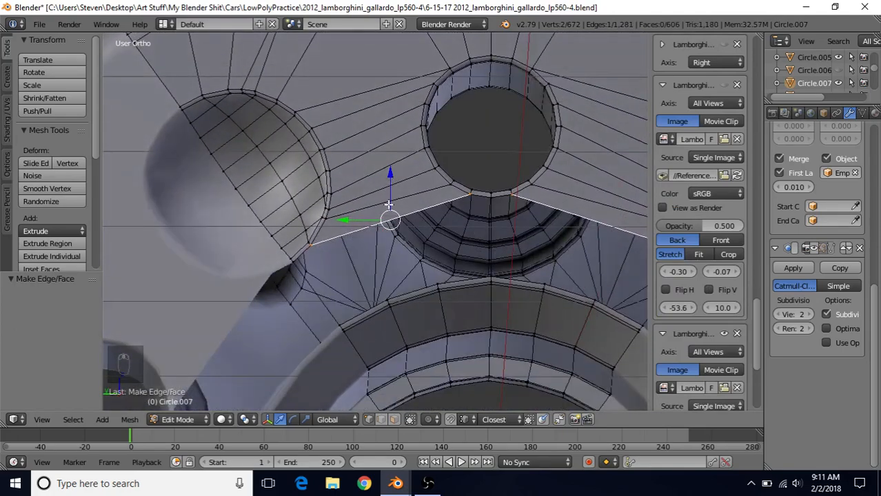
pyautogui.rightClick(312, 245)
pyautogui.keyDown('shift'); pyautogui.rightClick(293, 262); pyautogui.keyUp('shift')
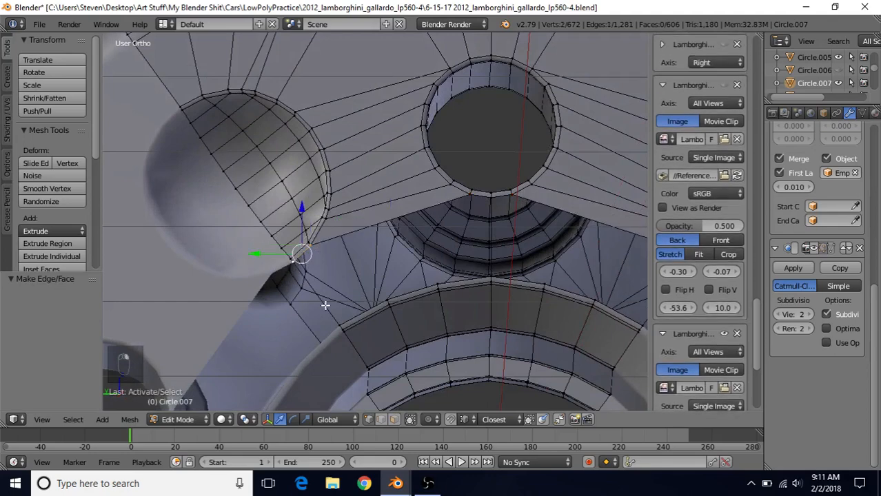
pyautogui.keyDown('shift'); pyautogui.rightClick(340, 321); pyautogui.keyUp('shift')
pyautogui.keyDown('shift'); pyautogui.rightClick(388, 300); pyautogui.keyUp('shift')
pyautogui.press('f')
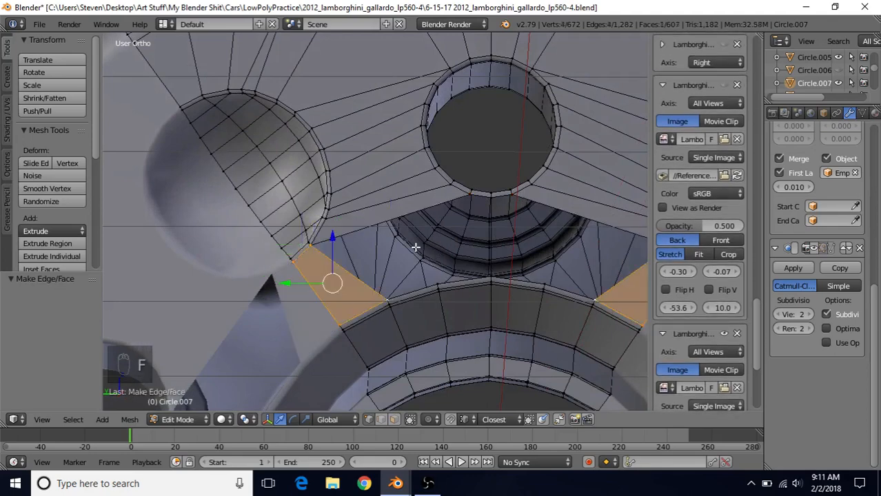
# Fill a four-sided face connecting the dimple's lowest rim vertex, the bolt hole's lower rim vertex and the next center bore outer rim edge.
pyautogui.rightClick(311, 244)
pyautogui.keyDown('shift'); pyautogui.rightClick(388, 300); pyautogui.keyUp('shift')
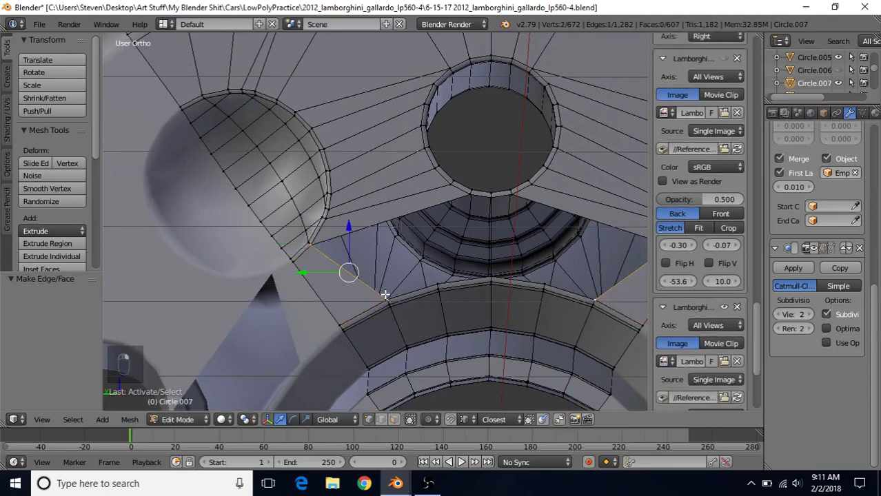
pyautogui.keyDown('shift'); pyautogui.rightClick(435, 280); pyautogui.keyUp('shift')
pyautogui.keyDown('shift'); pyautogui.rightClick(470, 196); pyautogui.keyUp('shift')
pyautogui.press('f')
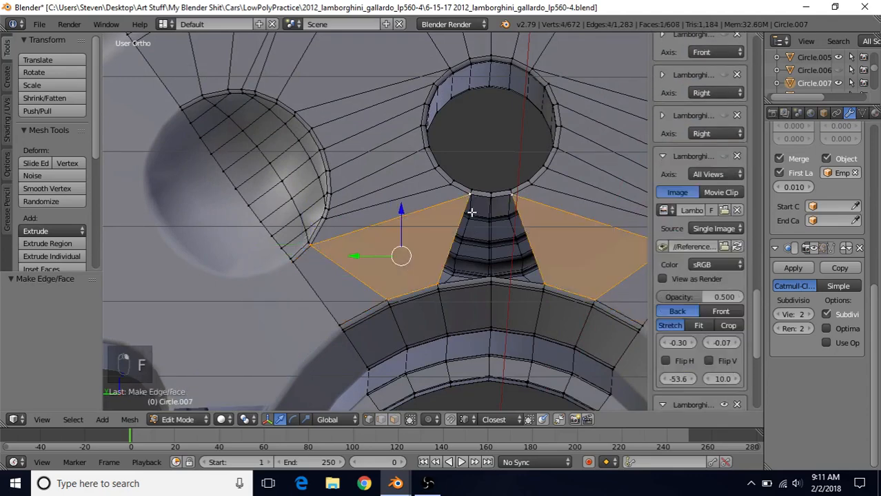
# Close the remaining gap below the bolt hole with a four-sided face between its bottom rim edge and the center bore's outer rim.
pyautogui.rightClick(470, 196)
pyautogui.keyDown('shift'); pyautogui.rightClick(437, 282); pyautogui.keyUp('shift')
pyautogui.keyDown('shift'); pyautogui.rightClick(488, 277); pyautogui.keyUp('shift')
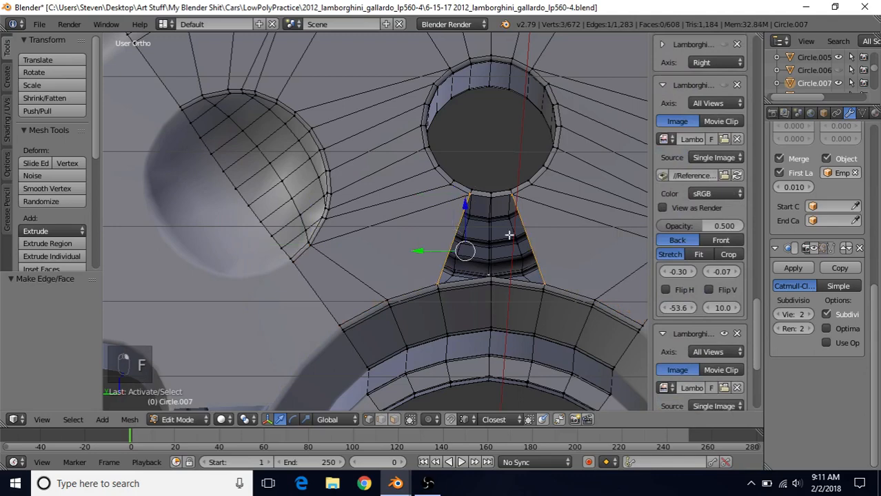
pyautogui.moveTo(474, 244); pyautogui.dragTo(490, 336, button='middle')
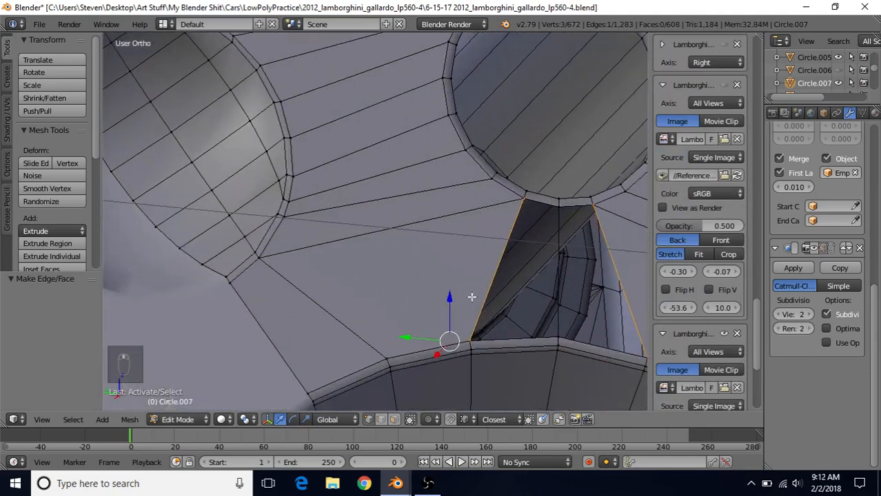
pyautogui.keyDown('shift'); pyautogui.rightClick(558, 342); pyautogui.keyUp('shift')
pyautogui.keyDown('shift'); pyautogui.rightClick(558, 206); pyautogui.keyUp('shift')
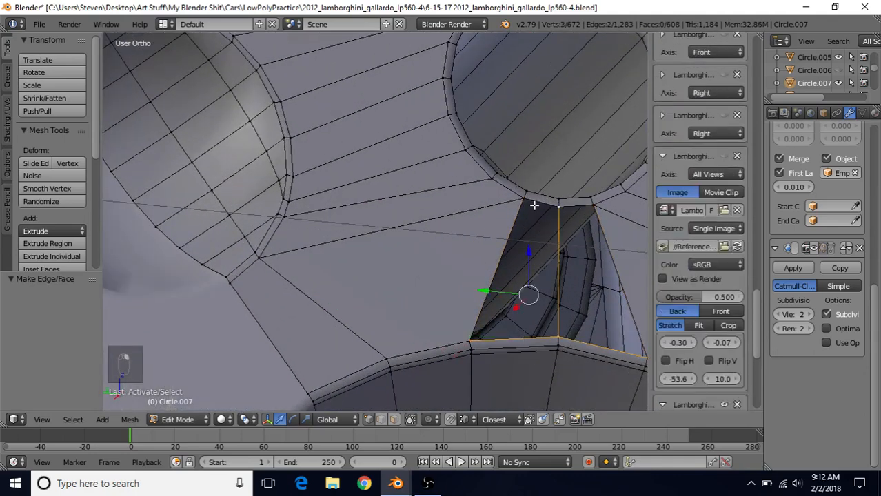
pyautogui.keyDown('shift'); pyautogui.rightClick(524, 200); pyautogui.keyUp('shift')
pyautogui.press('f')
pyautogui.press('a')
# Leave Edit Mode and turn on the viewport display of the wheel's Subdivision Surface modifier.
pyautogui.scroll(-5, 368, 291)
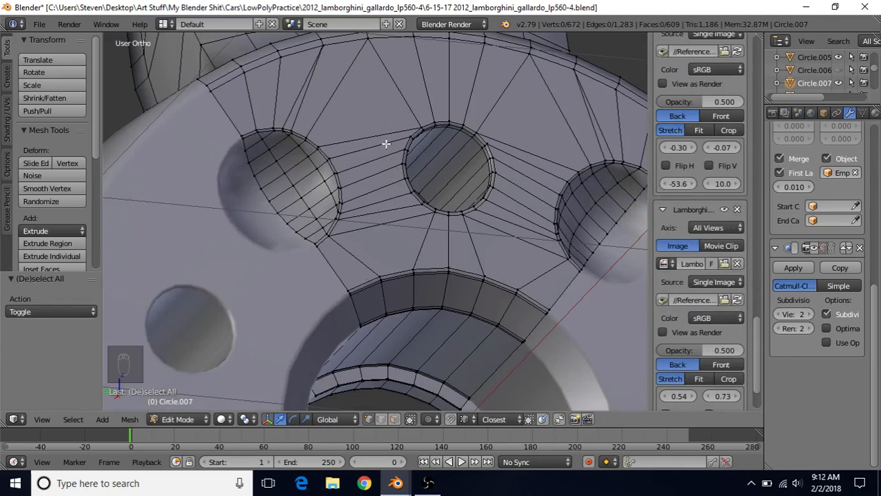
pyautogui.scroll(-2, 351, 221)
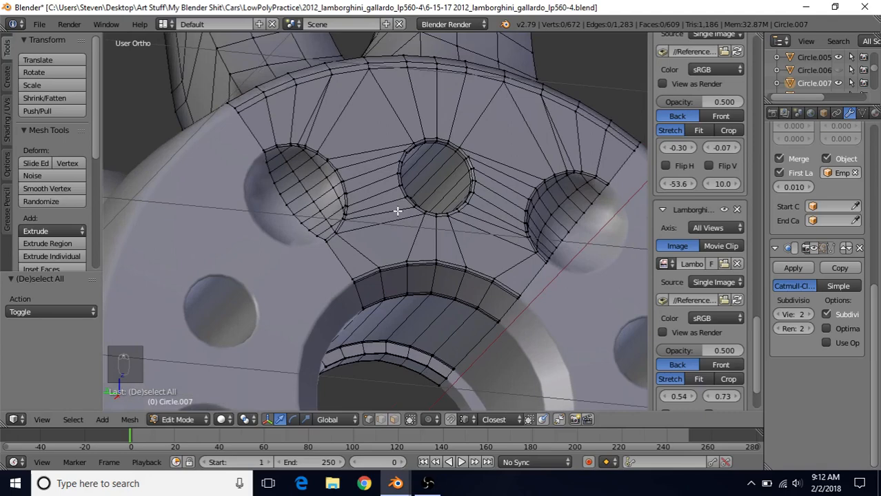
pyautogui.press('Tab')
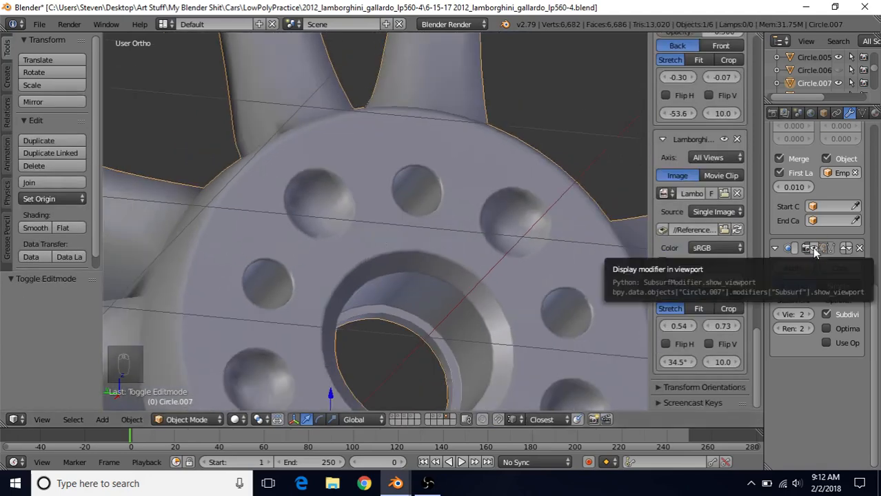
pyautogui.click(813, 250)
# Examine the subdivided hub face around the dimples, bolt holes and center bore for shading artifacts from several angles.
pyautogui.moveTo(385, 200); pyautogui.dragTo(403, 229, button='middle')
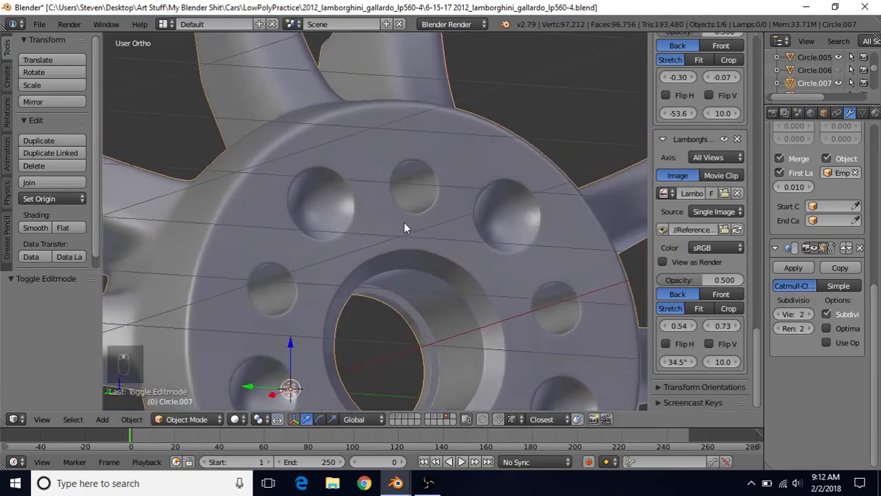
pyautogui.scroll(7, 413, 210)
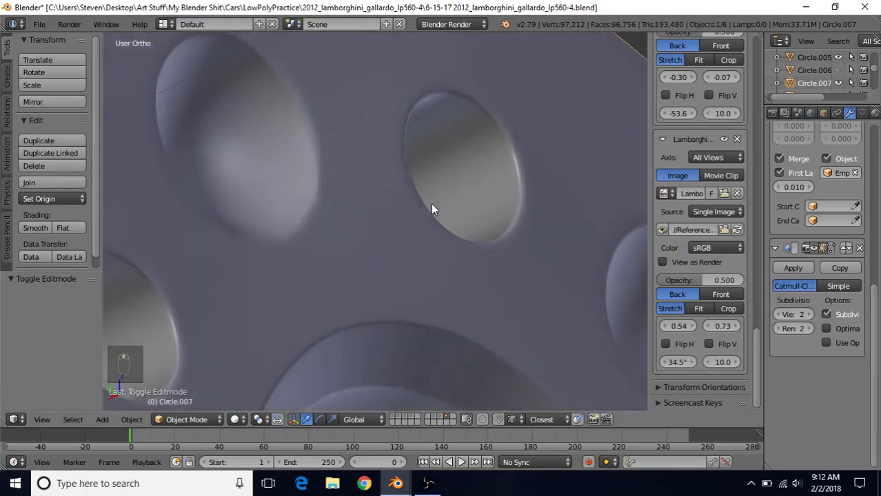
pyautogui.scroll(-7, 430, 203)
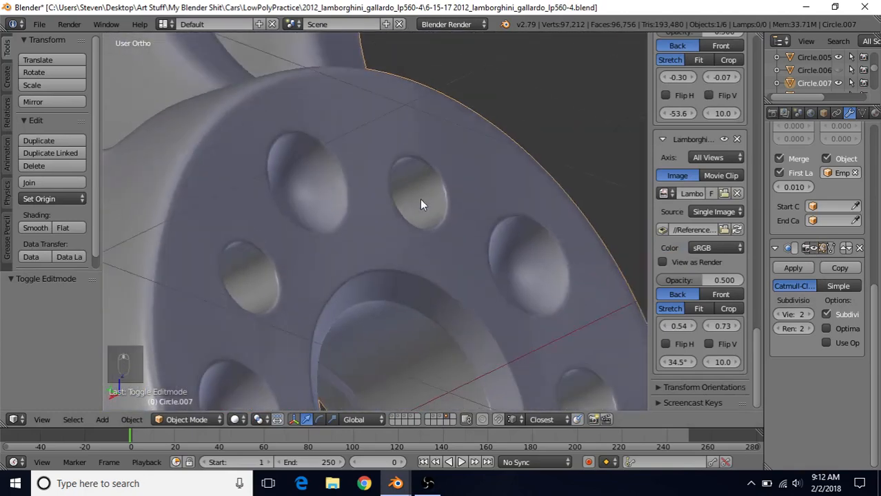
pyautogui.moveTo(421, 205); pyautogui.dragTo(408, 245, button='middle')
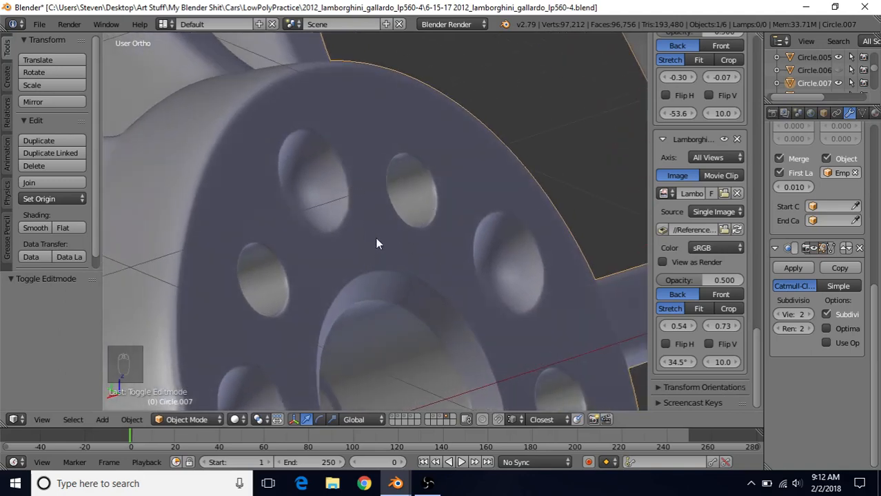
pyautogui.moveTo(366, 237); pyautogui.dragTo(297, 170, button='middle')
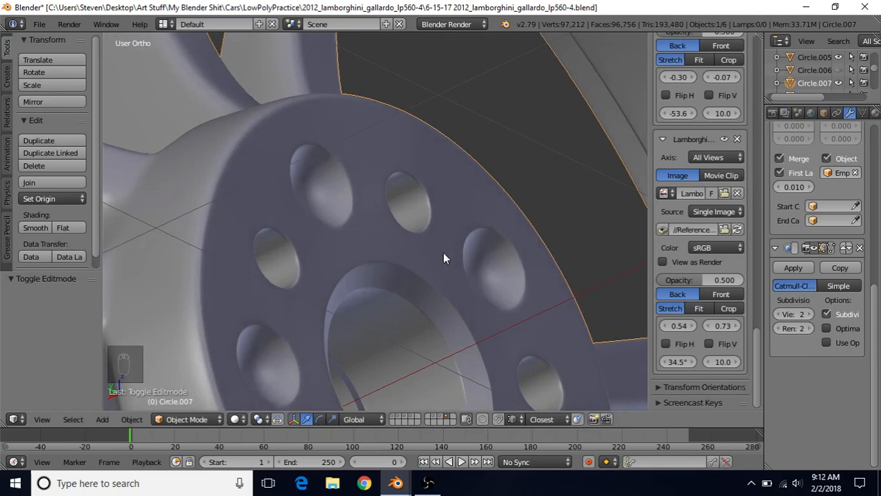
pyautogui.moveTo(426, 245); pyautogui.dragTo(610, 119, button='middle')
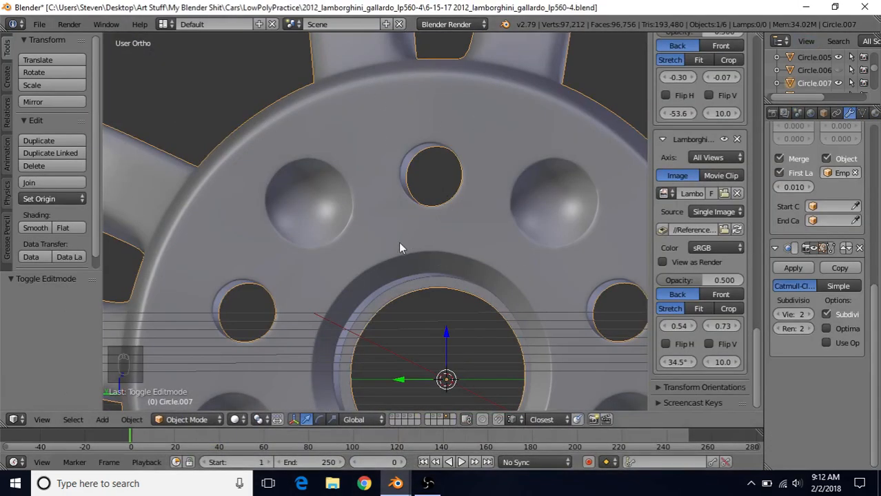
pyautogui.moveTo(399, 249); pyautogui.dragTo(416, 276, button='middle')
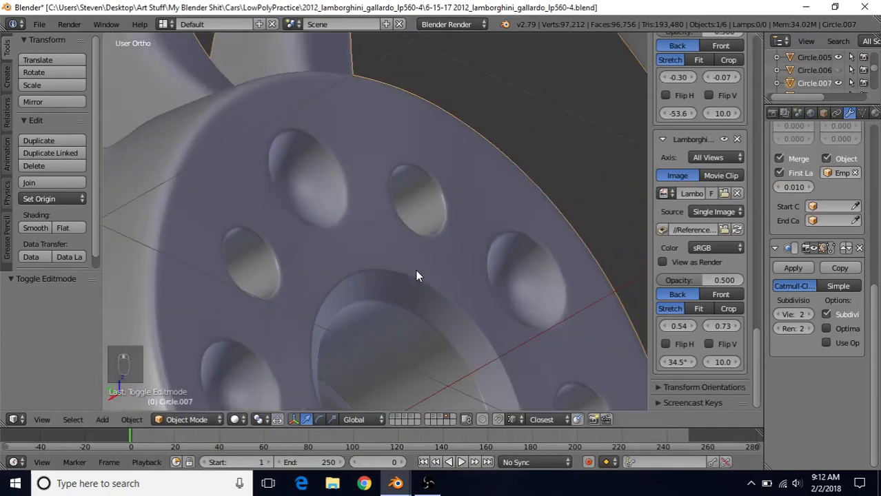
pyautogui.moveTo(417, 275); pyautogui.dragTo(351, 233, button='middle')
# Fit the edit cage to the subdivided surface in Edit Mode and return to the edited wheel file's window.
pyautogui.press('Tab')
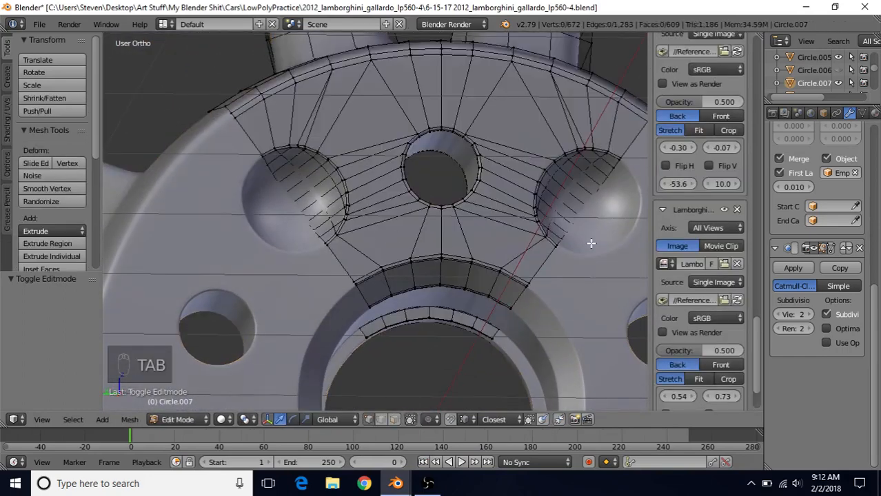
pyautogui.click(830, 249)
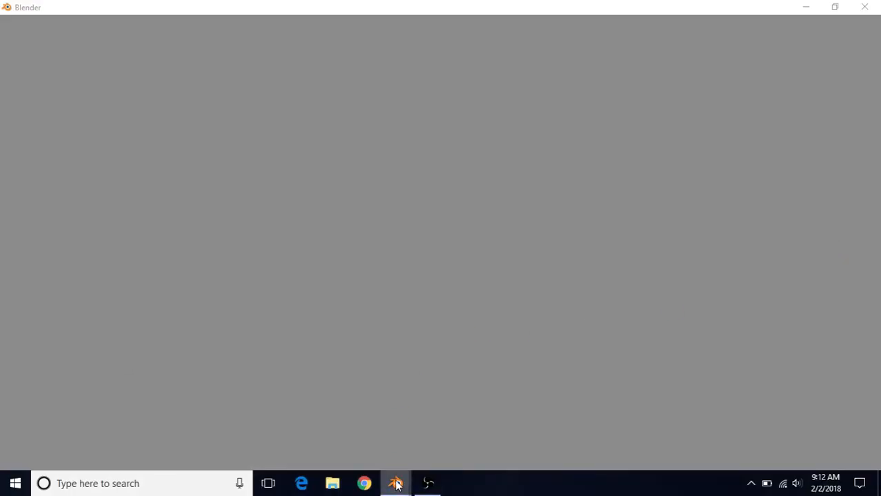
pyautogui.moveTo(396, 483)
pyautogui.click(366, 439)
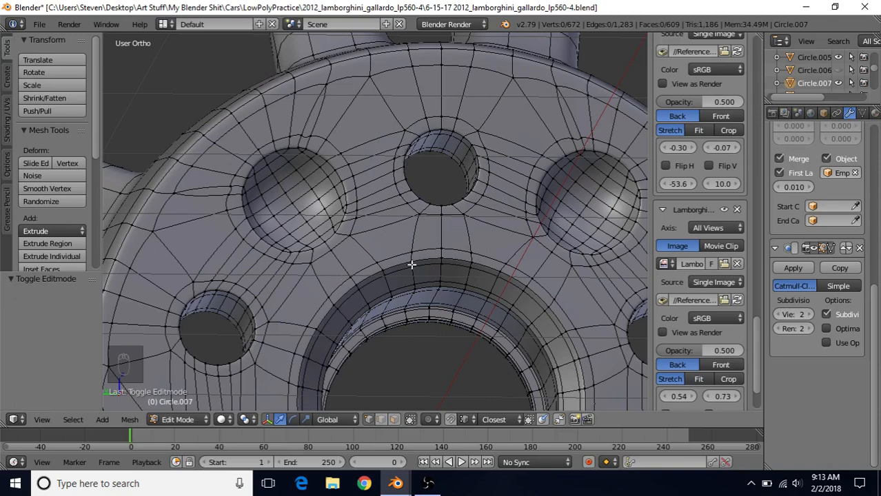
# Check the hub face's shading in Object Mode, and switch the edit cage back to the unsubdivided mesh in Edit Mode.
pyautogui.press('Tab')
pyautogui.moveTo(403, 253); pyautogui.dragTo(406, 221, button='middle')
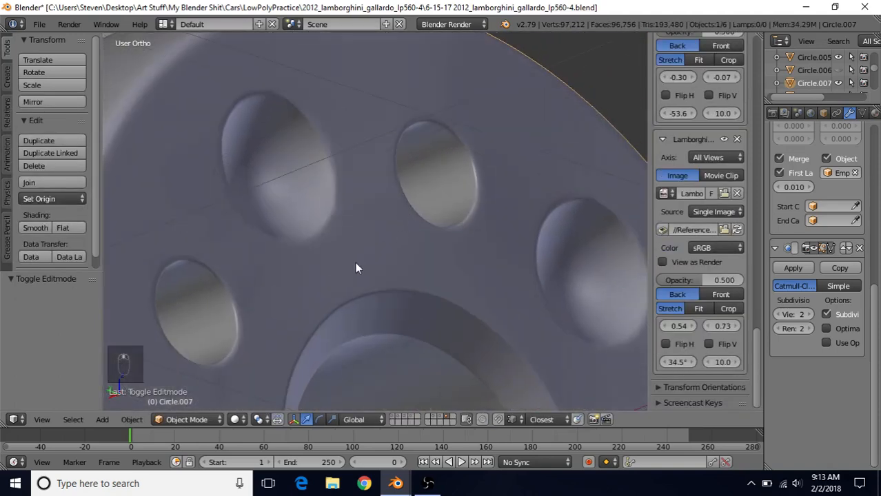
pyautogui.press('Tab')
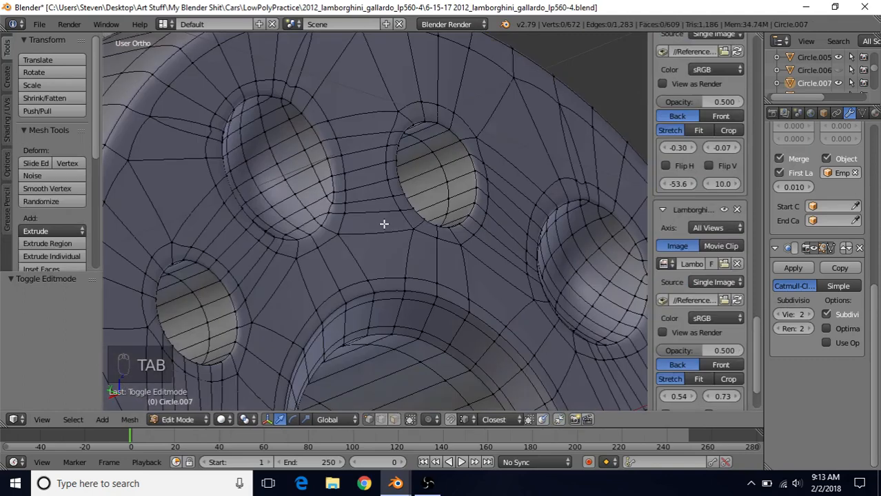
pyautogui.click(829, 249)
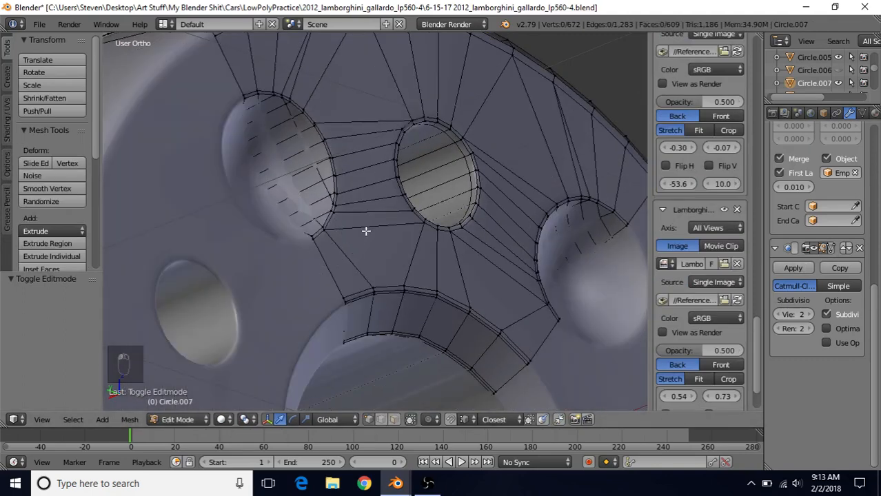
# Open the previously saved wheel file, 6-15-17 2012_lamborghini_gallardo_lp560-4.blend, in the second Blender window for comparison.
pyautogui.moveTo(395, 483)
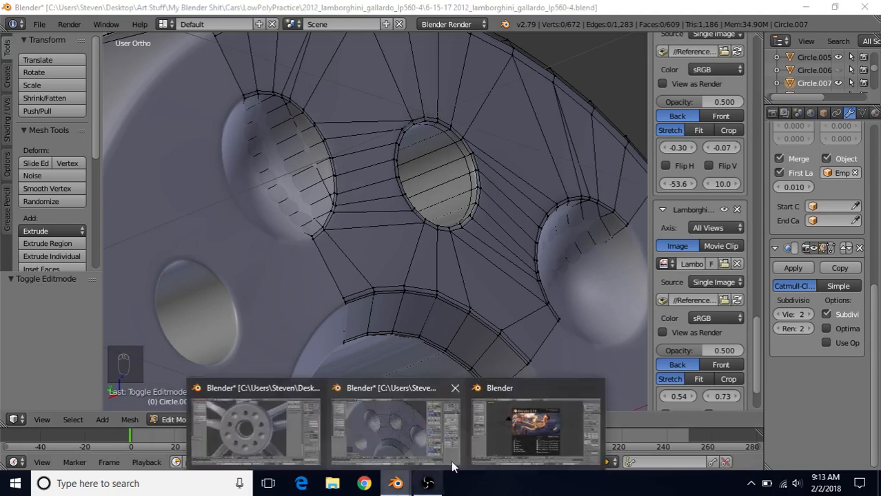
pyautogui.click(519, 438)
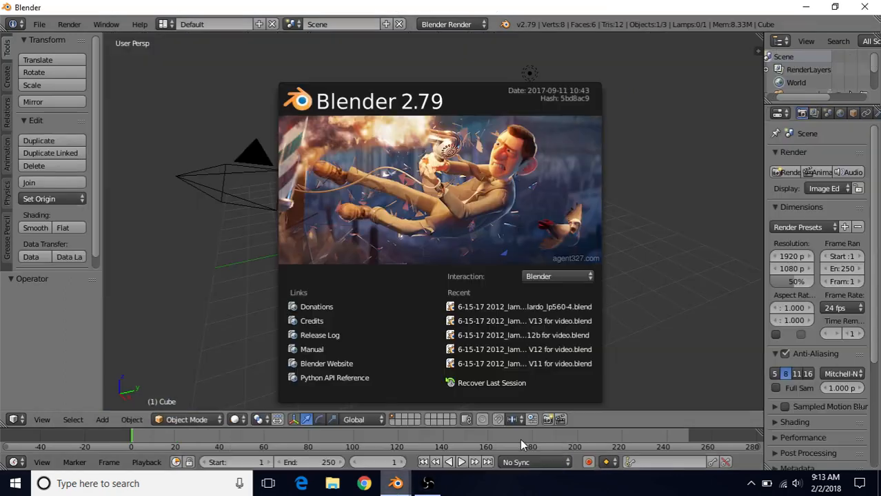
pyautogui.click(522, 307)
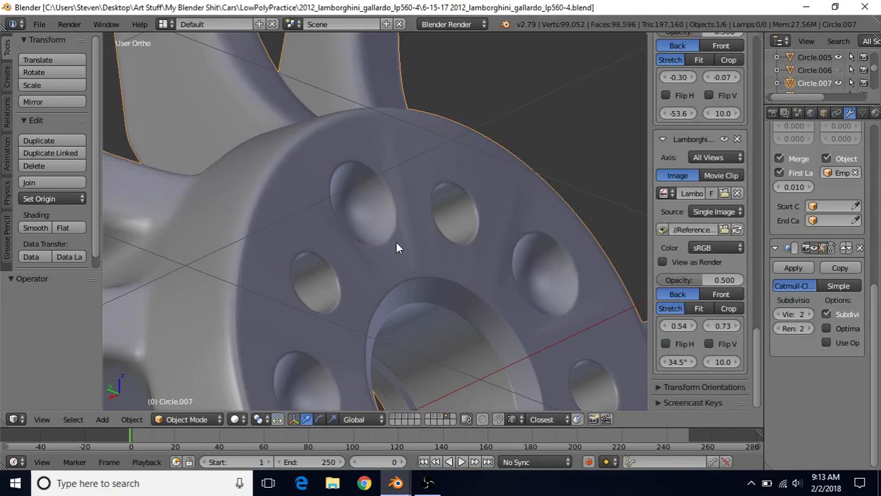
# Examine the old hub face topology in Edit Mode and return to Object Mode.
pyautogui.press('Tab')
pyautogui.moveTo(456, 188); pyautogui.dragTo(371, 145, button='middle')
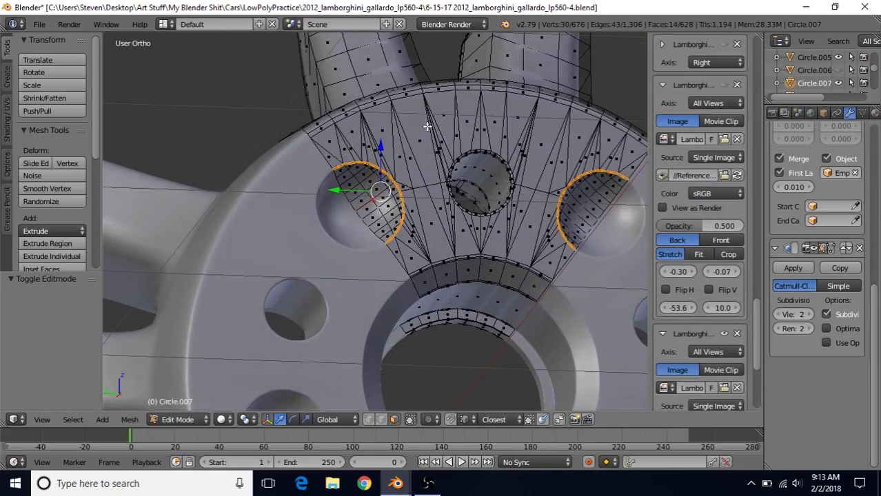
pyautogui.scroll(1, 428, 208)
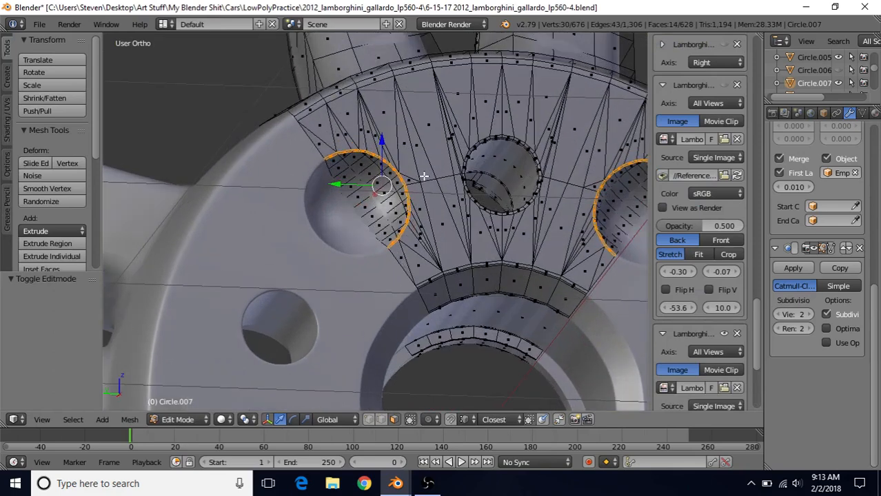
pyautogui.press('Tab')
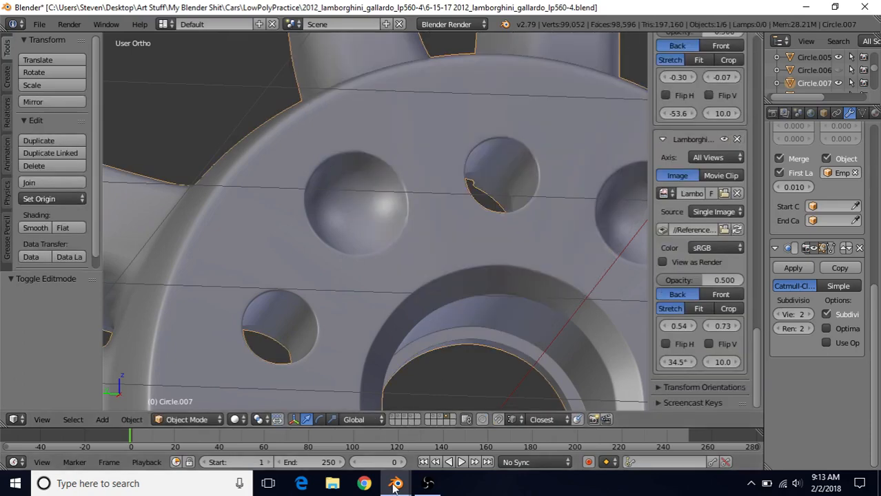
# Switch back to the edited wheel's window and examine the rebuilt hub face's shading in Object Mode from several angles.
pyautogui.moveTo(395, 483)
pyautogui.click(346, 454)
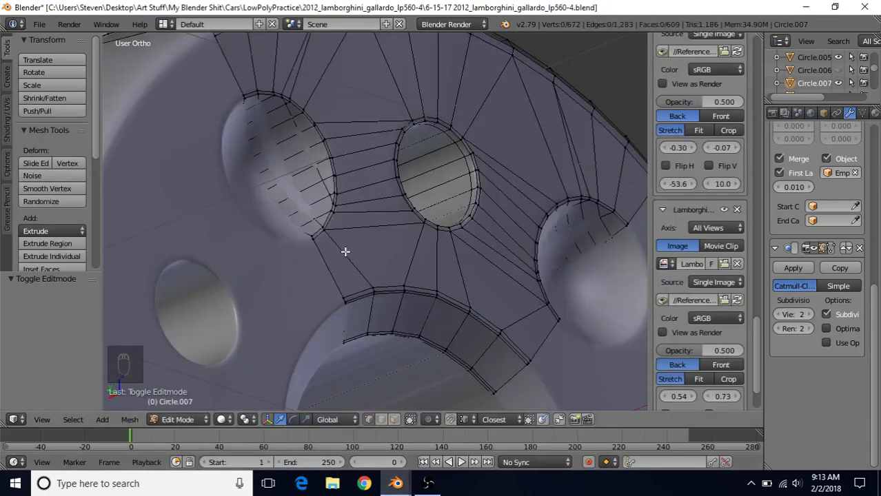
pyautogui.moveTo(368, 128); pyautogui.dragTo(373, 151, button='middle')
pyautogui.press('Tab')
pyautogui.moveTo(373, 214); pyautogui.dragTo(368, 144, button='middle')
pyautogui.scroll(-4, 387, 276)
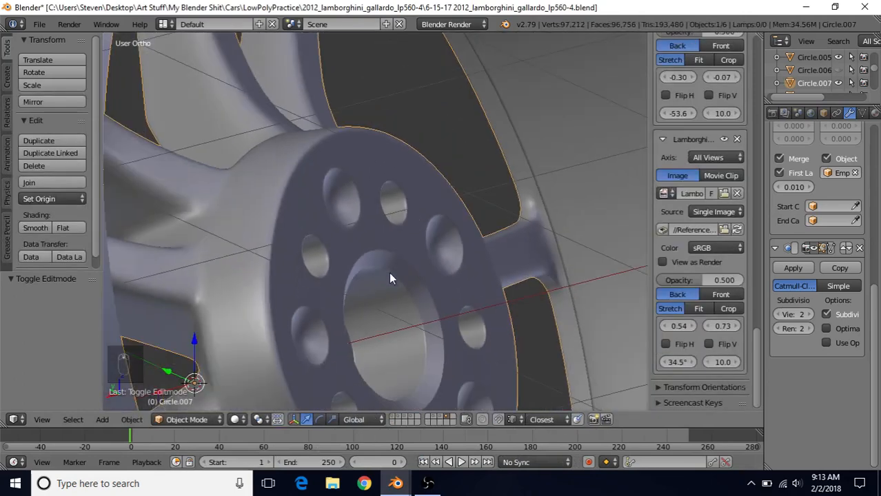
pyautogui.moveTo(435, 245); pyautogui.dragTo(366, 171, button='middle')
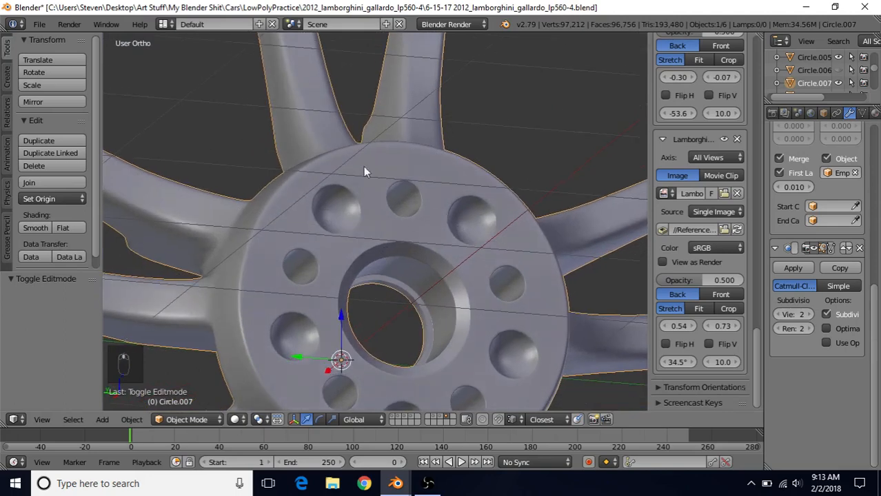
pyautogui.moveTo(390, 284); pyautogui.dragTo(317, 200, button='middle')
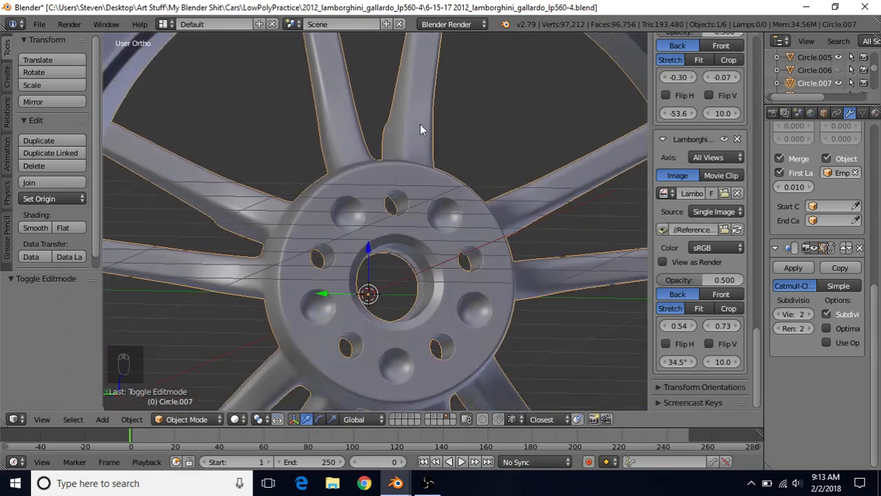
# Begin saving the wheel file with the rebuilt hub face.
pyautogui.click(40, 24)
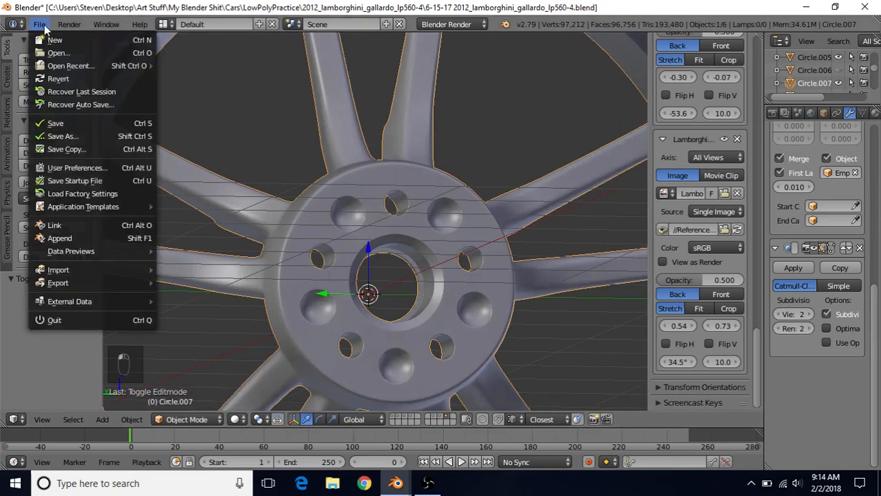